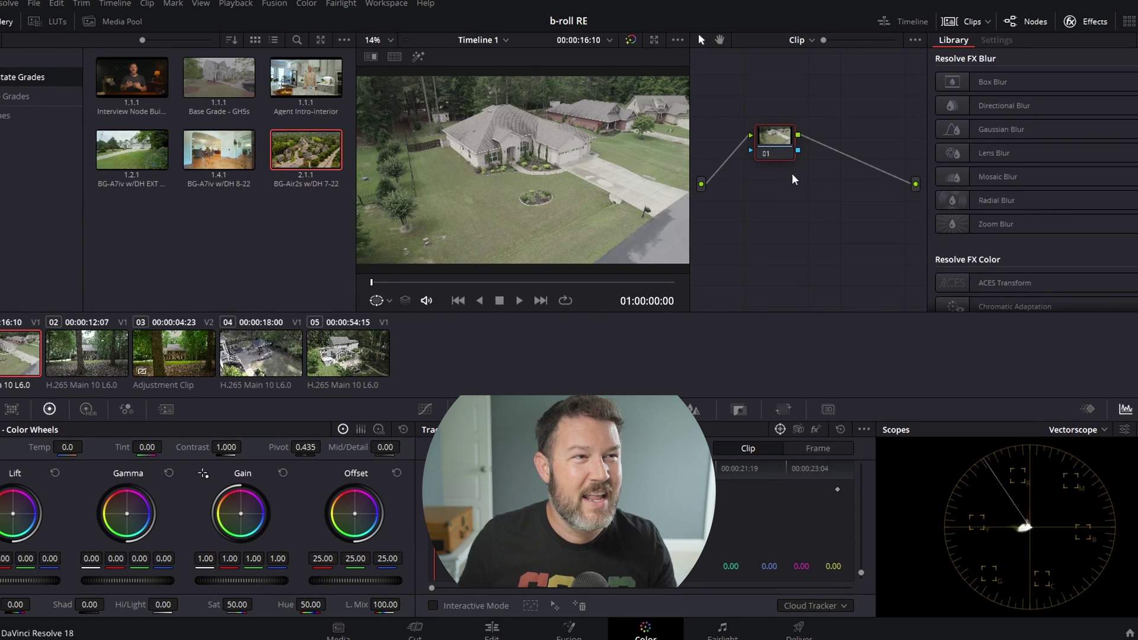
- Enlarge the node graph and add four serial nodes, 02–05, after node 01
left_click(1086, 21)
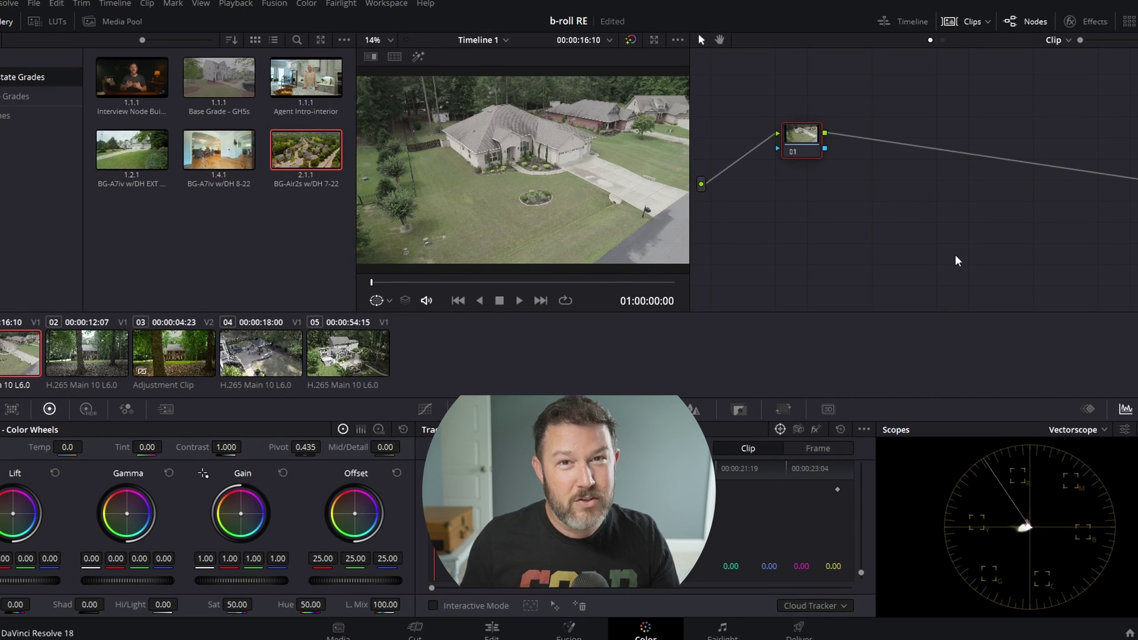
right_click(816, 146)
left_click(984, 122)
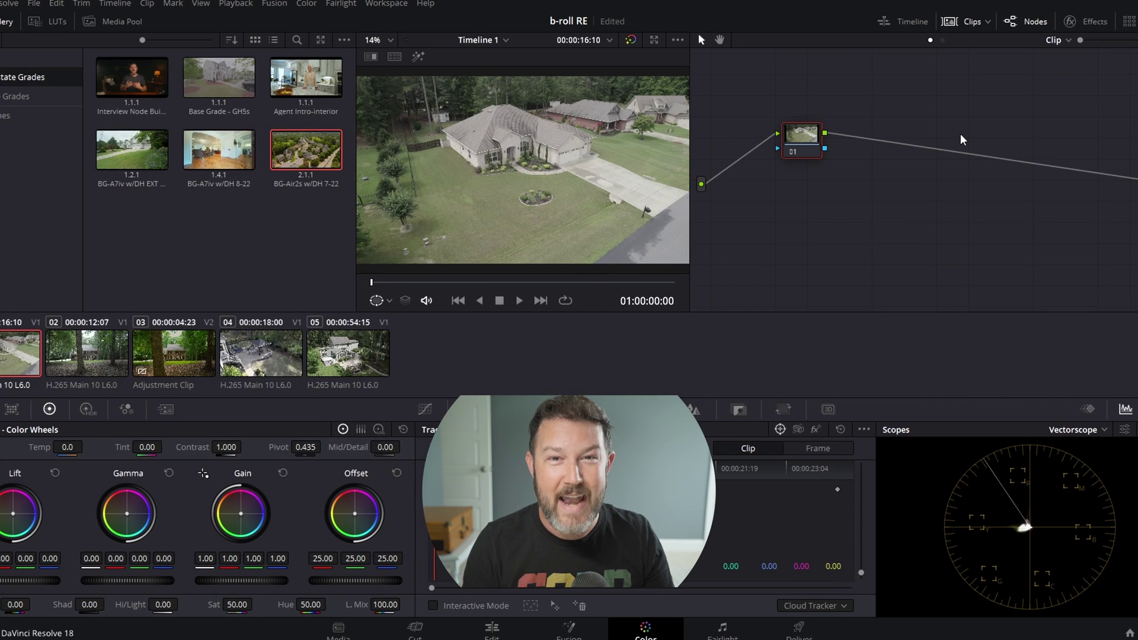
key("alt+s")
key("alt+s")
key("alt+s")
key("alt+s")
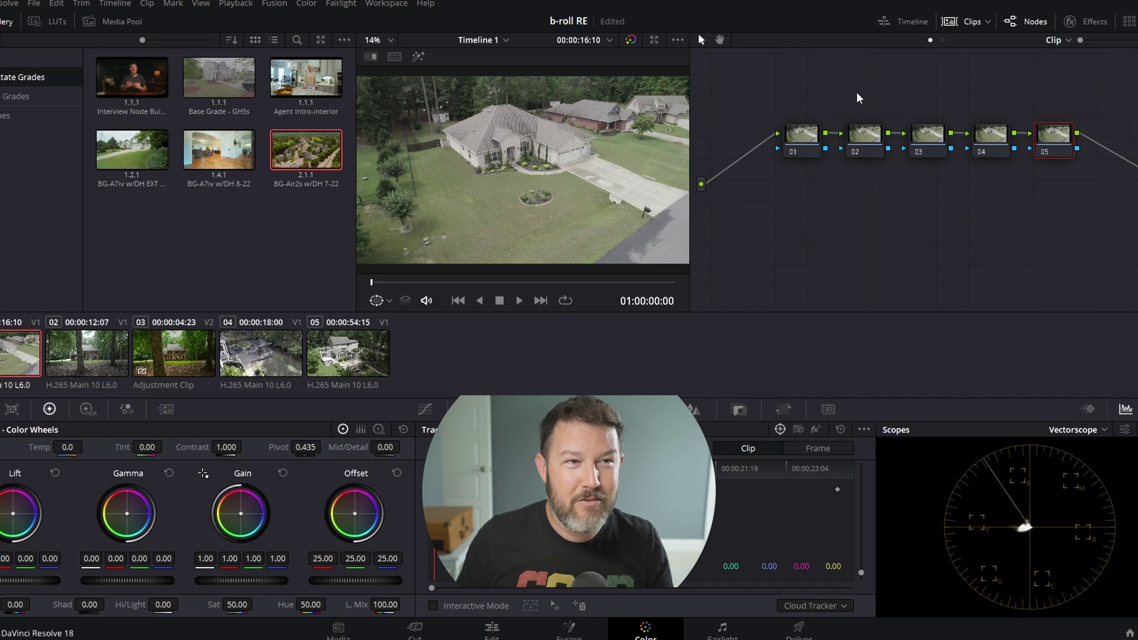
- Arrange nodes 01–05 into three compact stacked rows beneath node 01
left_click_drag(843, 92, 948, 183)
left_click_drag(927, 136, 853, 192)
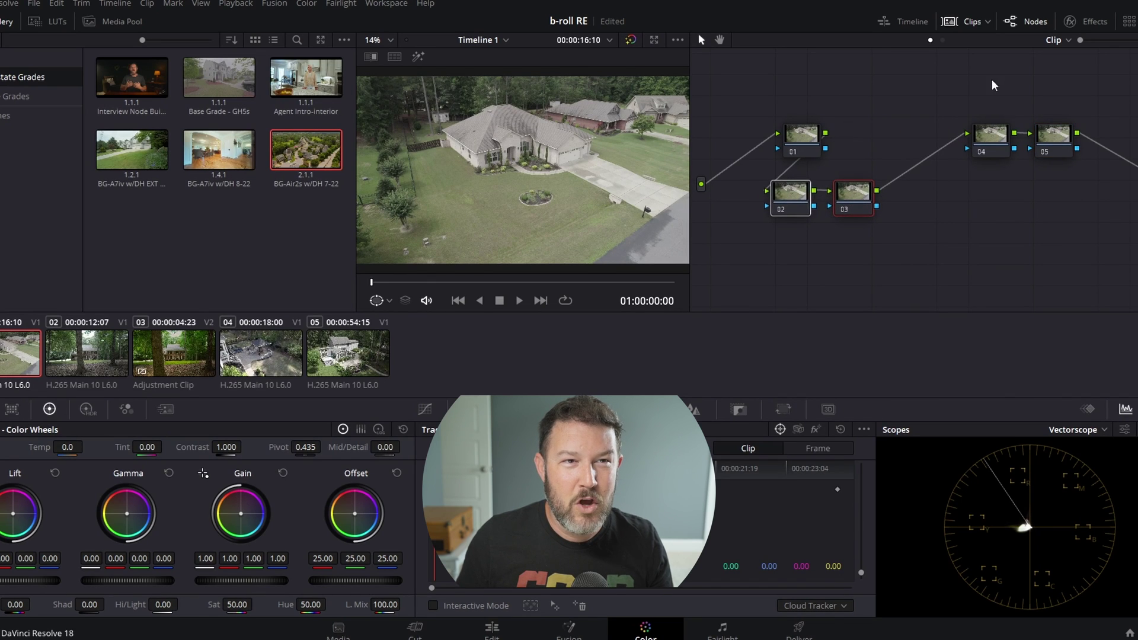
left_click_drag(972, 83, 861, 248)
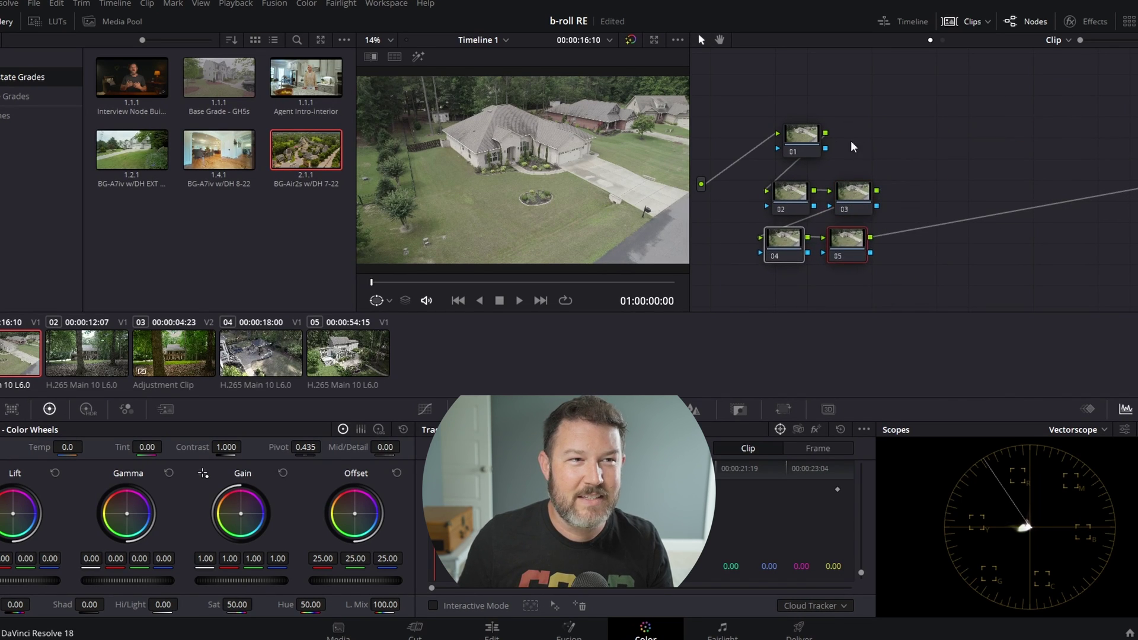
left_click_drag(743, 89, 875, 265)
left_click_drag(864, 199, 888, 147)
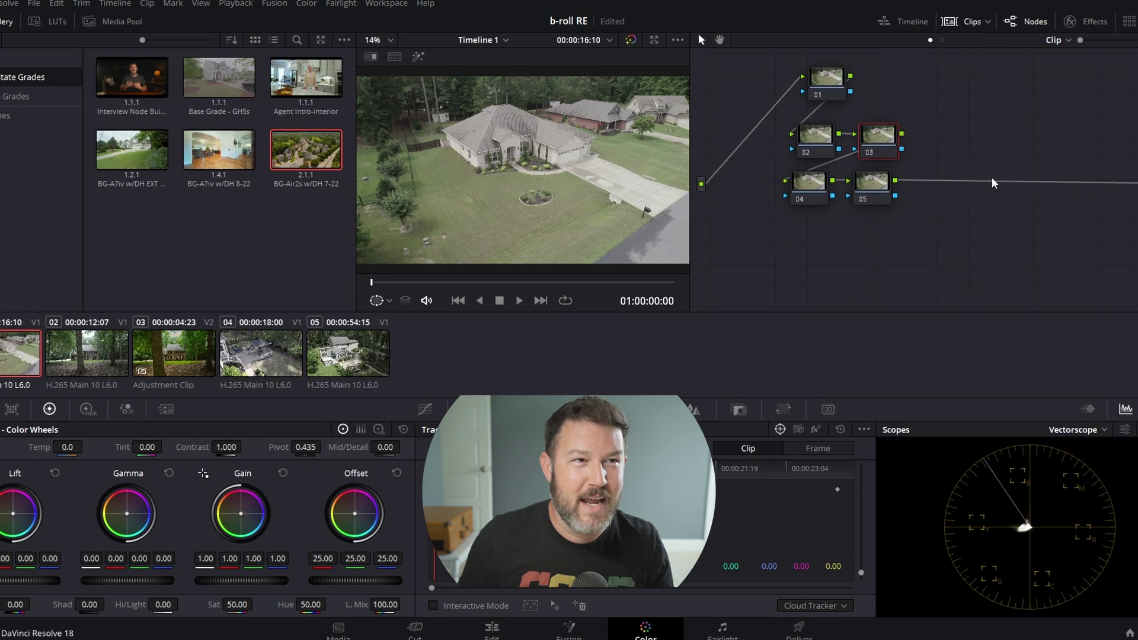
left_click_drag(841, 100, 833, 97)
- Label node 01 'Pri'
right_click(833, 96)
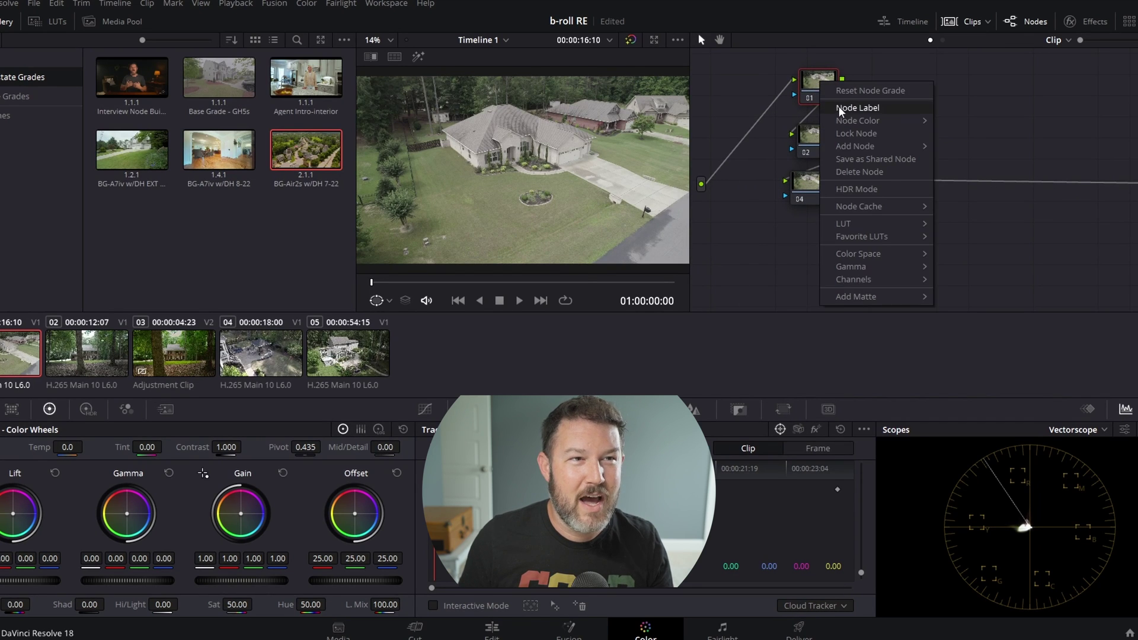
left_click(842, 109)
type("Pro")
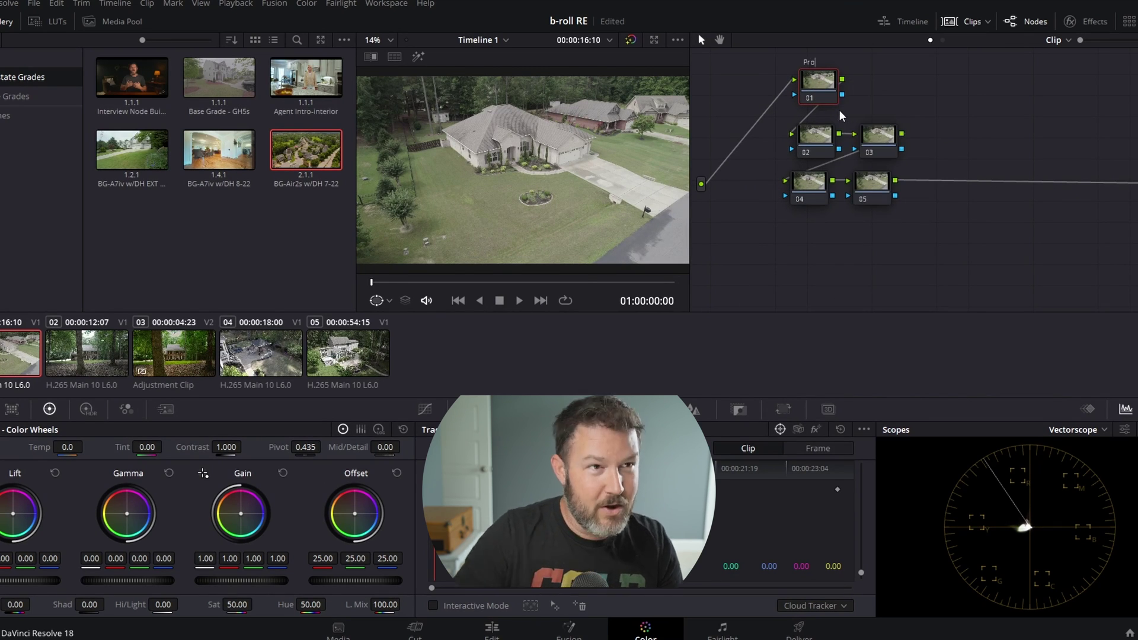
key("BackSpace")
type("i")
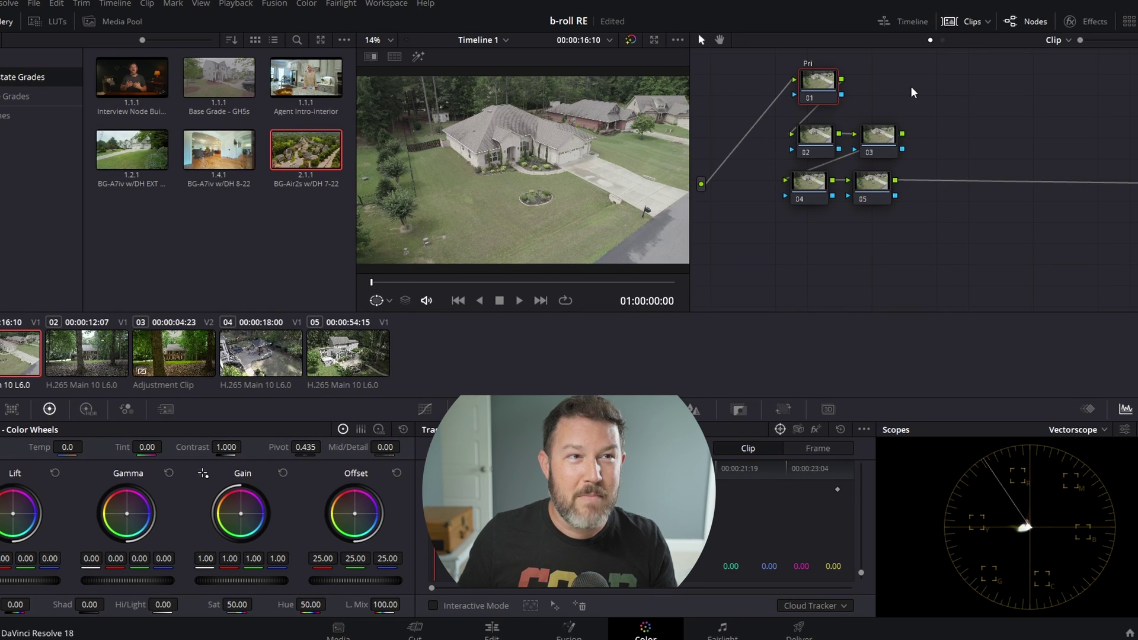
- Place node 02 beside node 01 with node 03 below it, and label node 02 'LOG'
left_click_drag(819, 143, 889, 84)
left_click_drag(871, 137, 831, 129)
left_click(874, 91)
right_click(887, 80)
left_click(907, 110)
type("LOG")
key("Return")
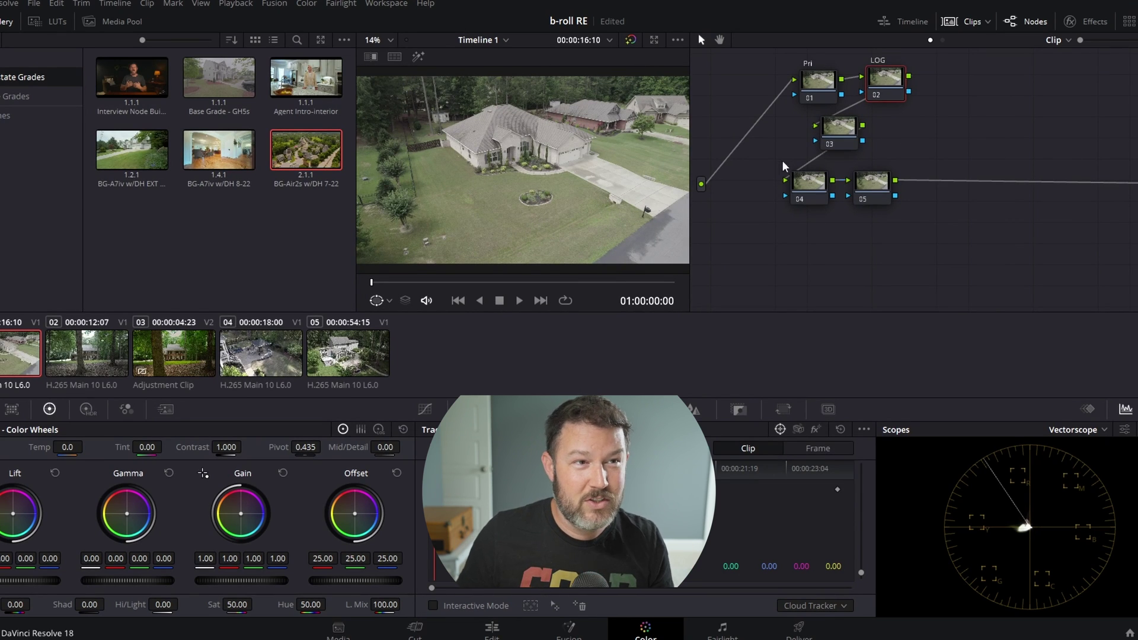
- Move nodes 04 and 05 lower, center node 03, and disable node 03
left_click_drag(784, 165, 896, 250)
left_click_drag(835, 131, 863, 161)
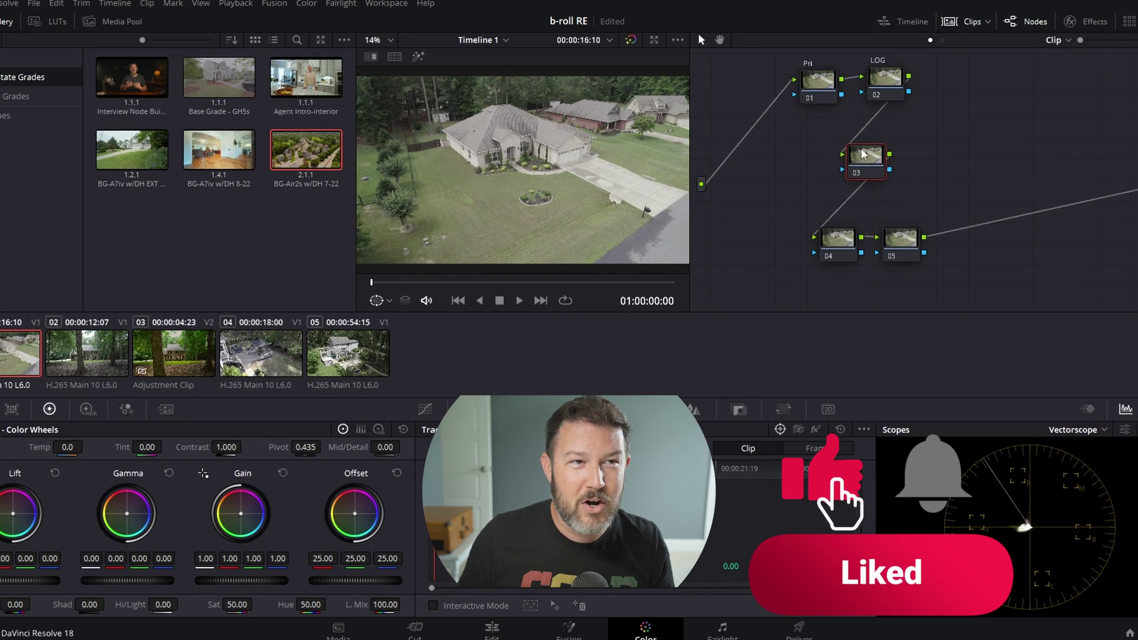
right_click(862, 161)
left_click(889, 179)
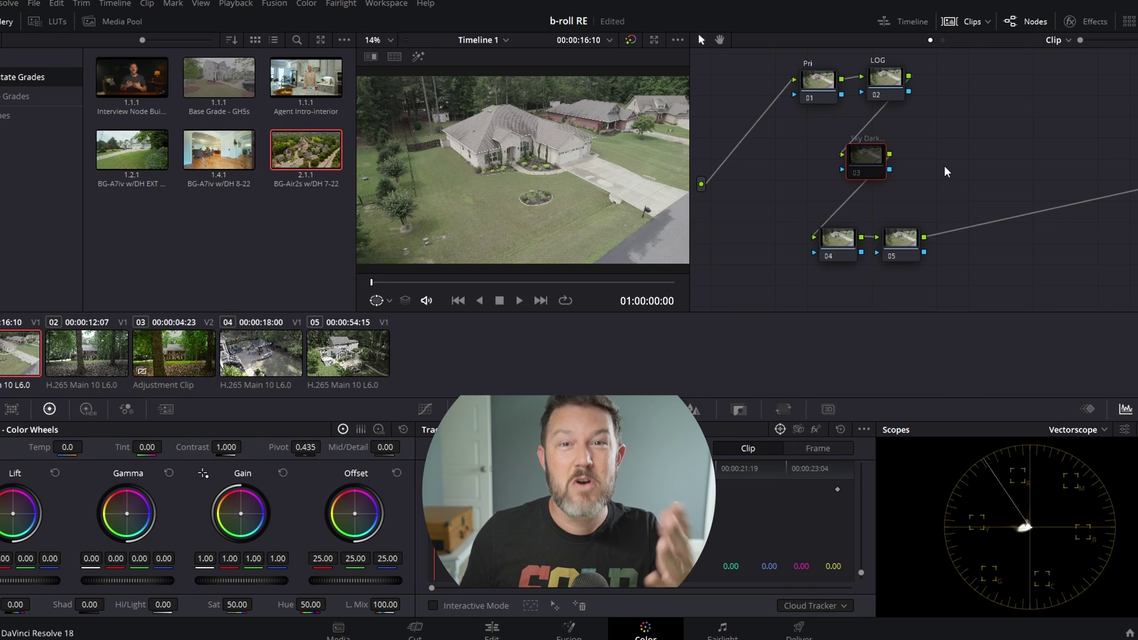
- Label node 04 'CST', leaving node 05 unlabelled
right_click(834, 236)
left_click(847, 259)
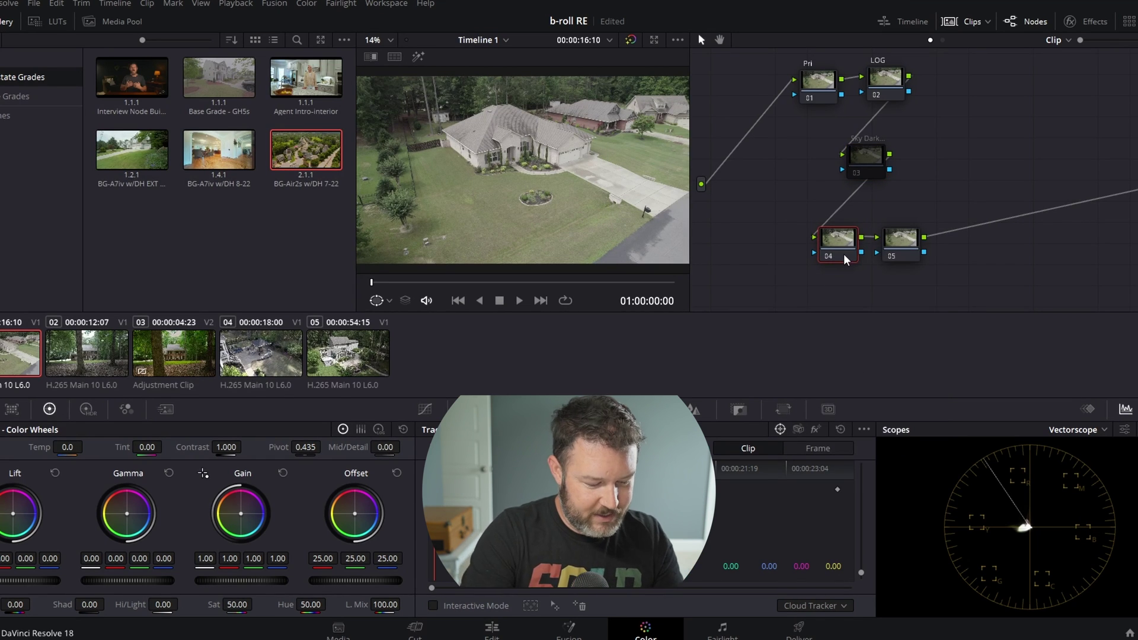
right_click(894, 243)
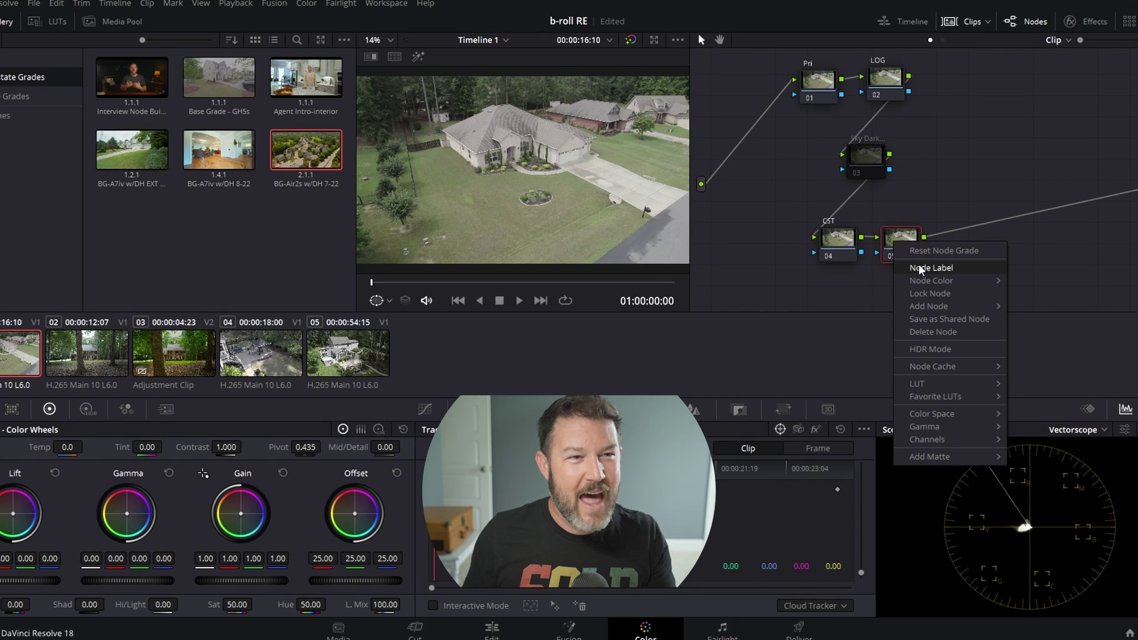
left_click_drag(903, 238, 907, 236)
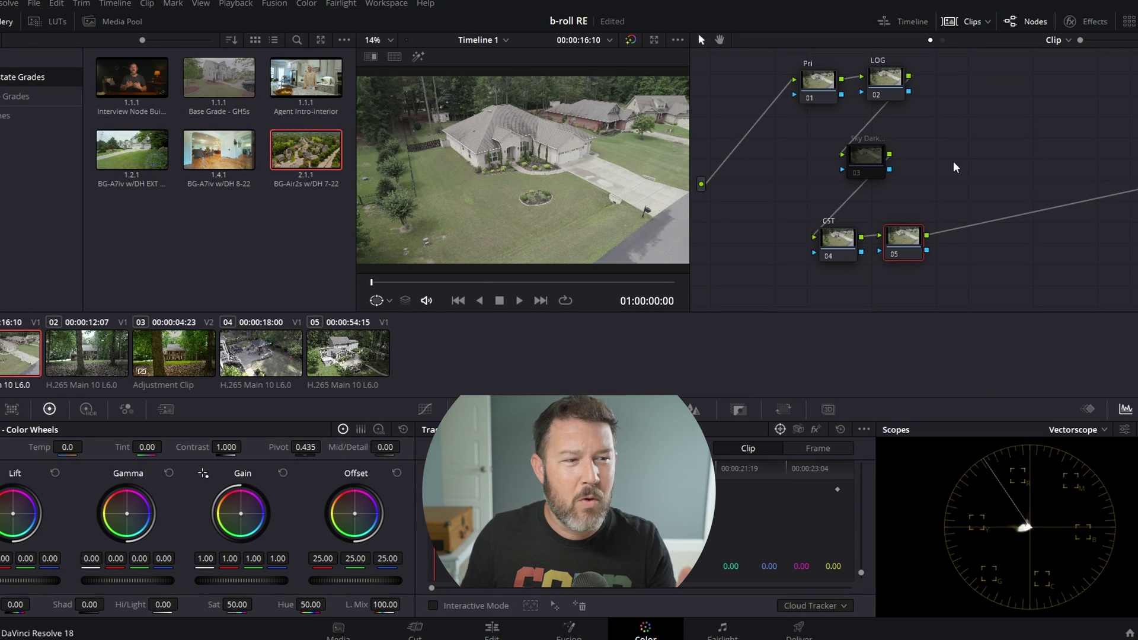
- Switch the scope display from Vectorscope to Waveform
left_click(1108, 433)
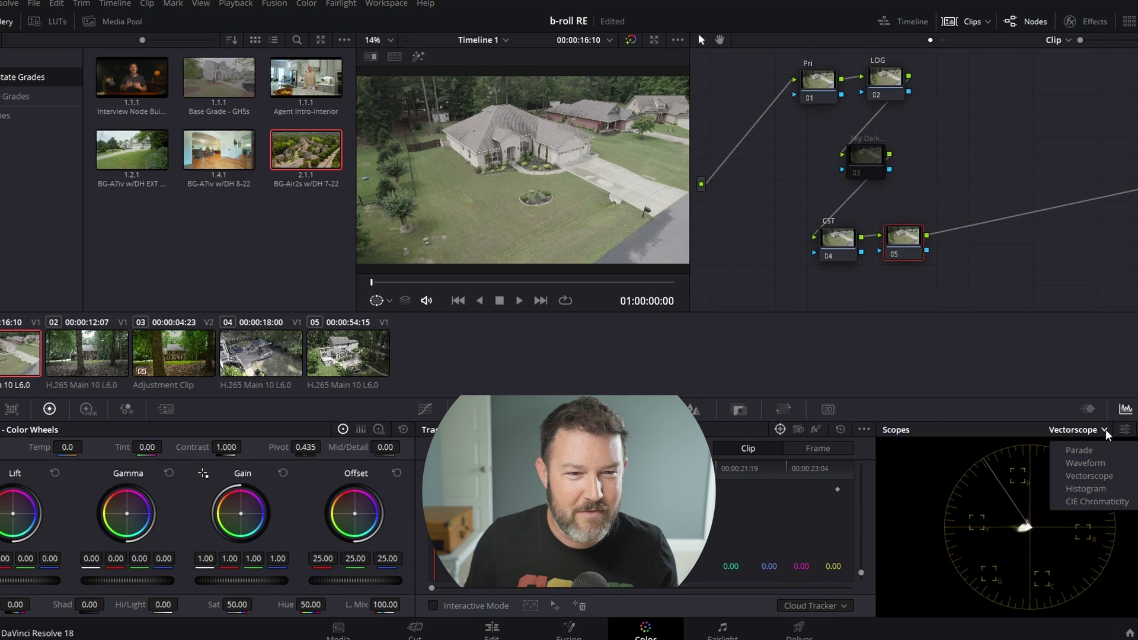
left_click(1099, 466)
left_click(1125, 430)
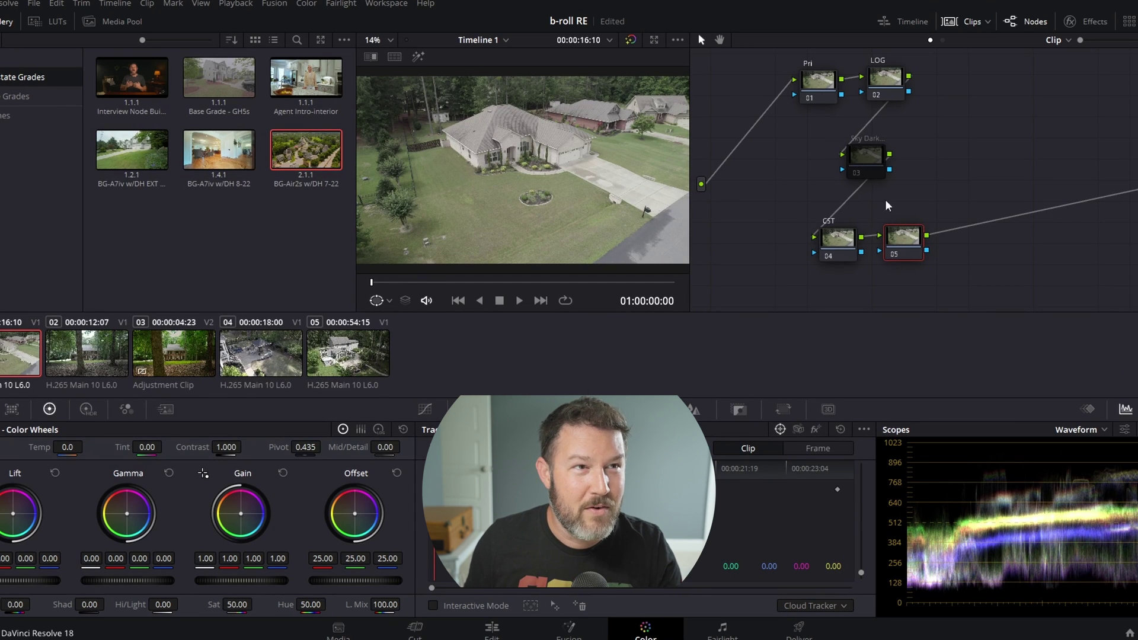
- Apply the Resolve FX Color Space Transform effect to CST node 04
left_click(843, 240)
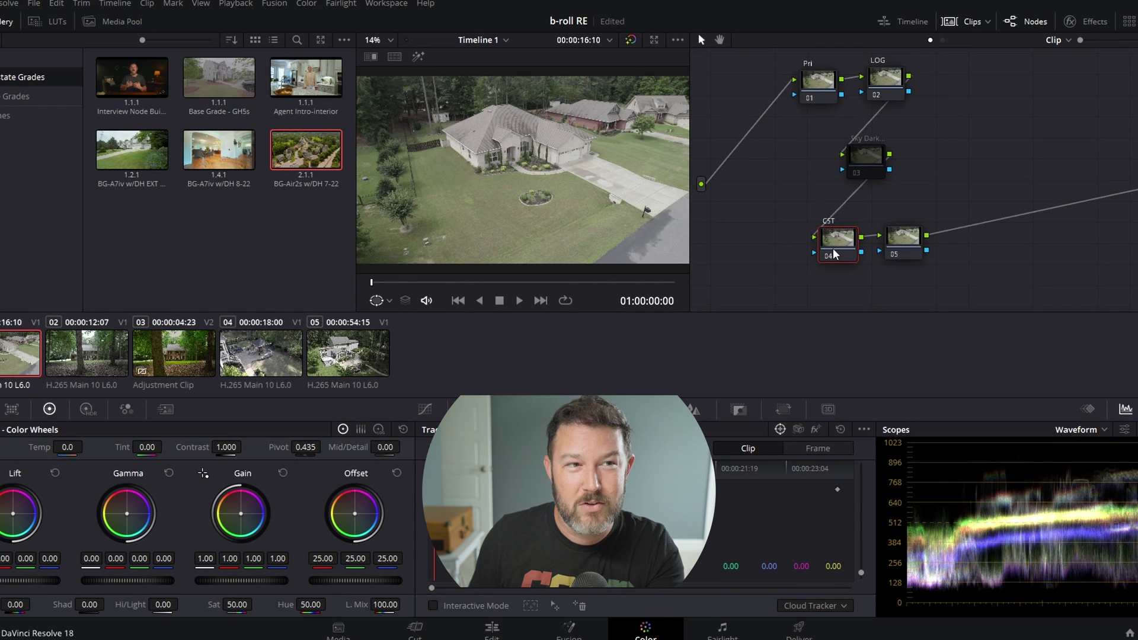
left_click(1086, 28)
scroll(1027, 178, "down", 3)
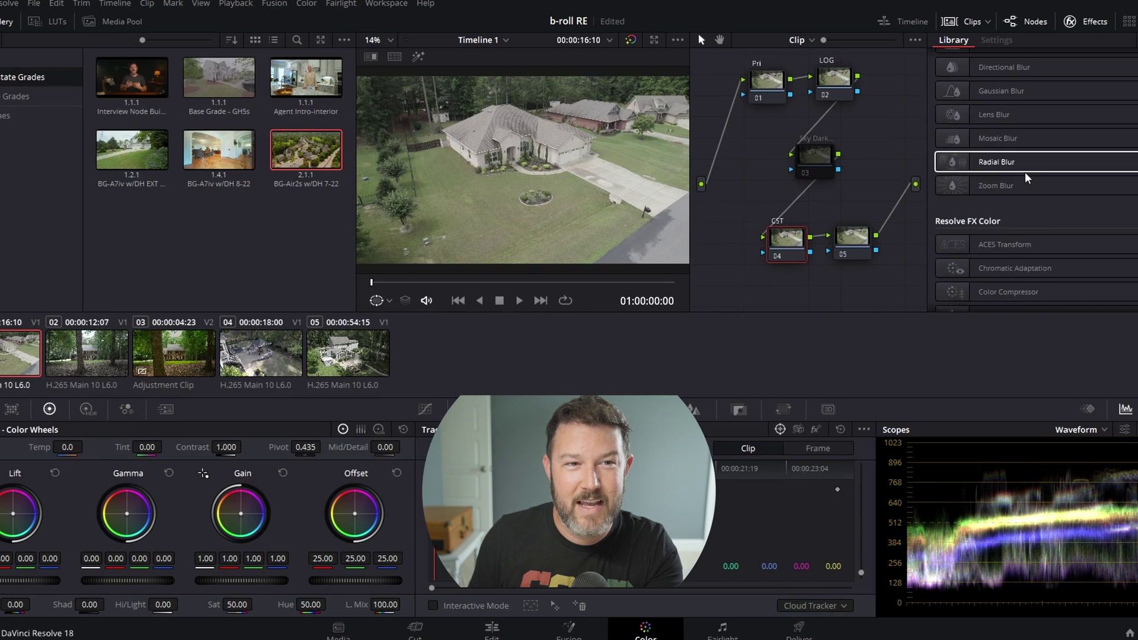
left_click(1033, 237)
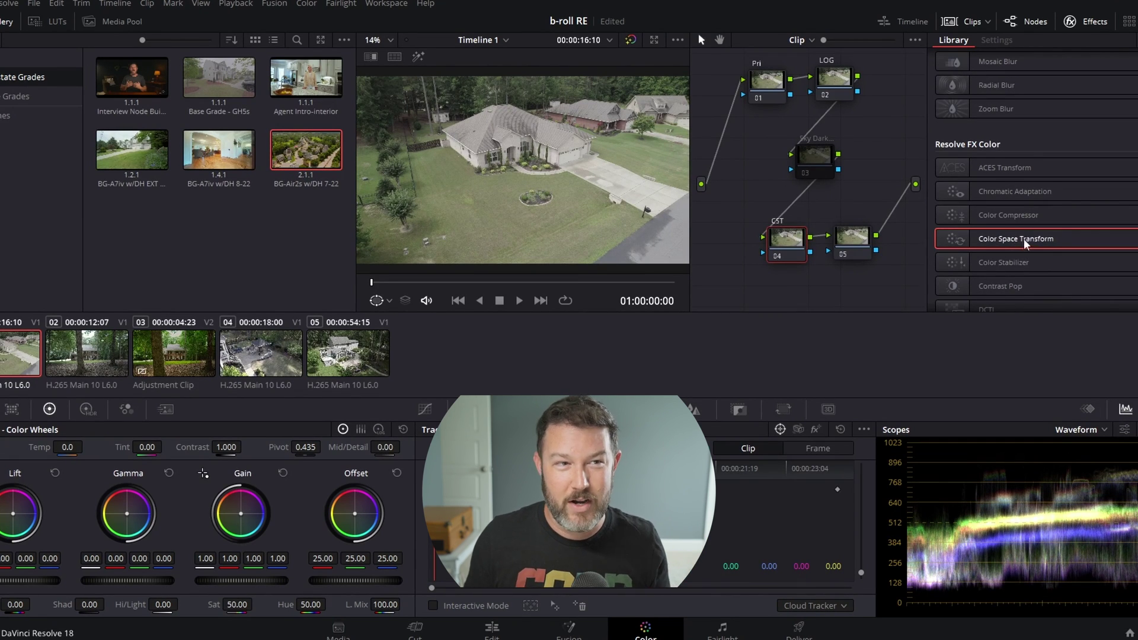
left_click_drag(1026, 243, 793, 243)
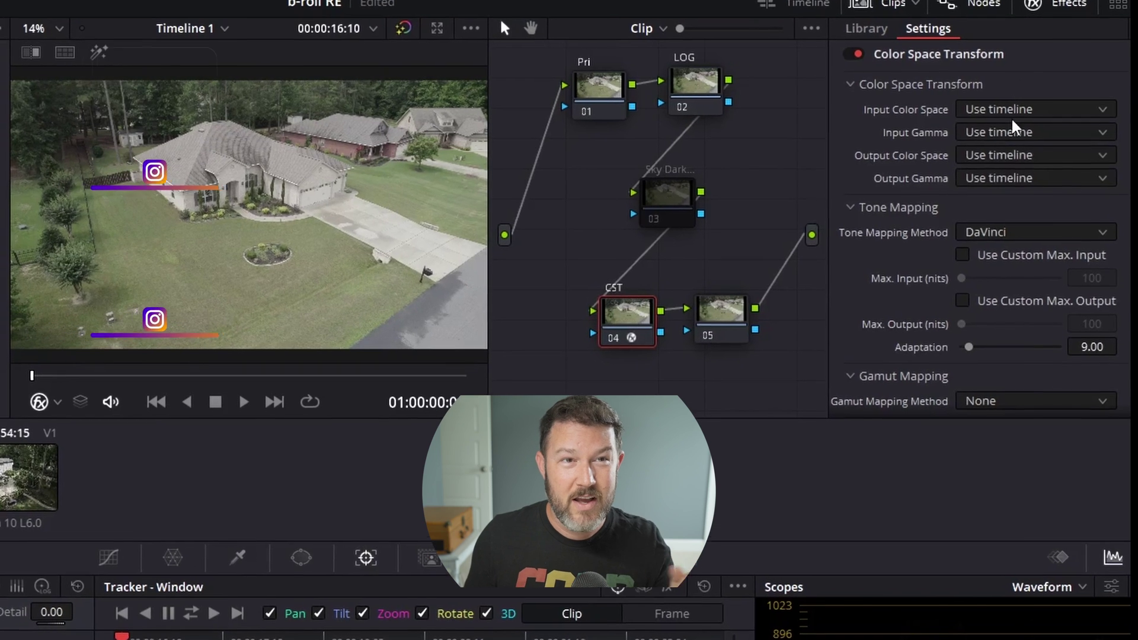
- Set the CST input to DJI D-Gamut color space and DJI D-Log gamma
left_click(1026, 104)
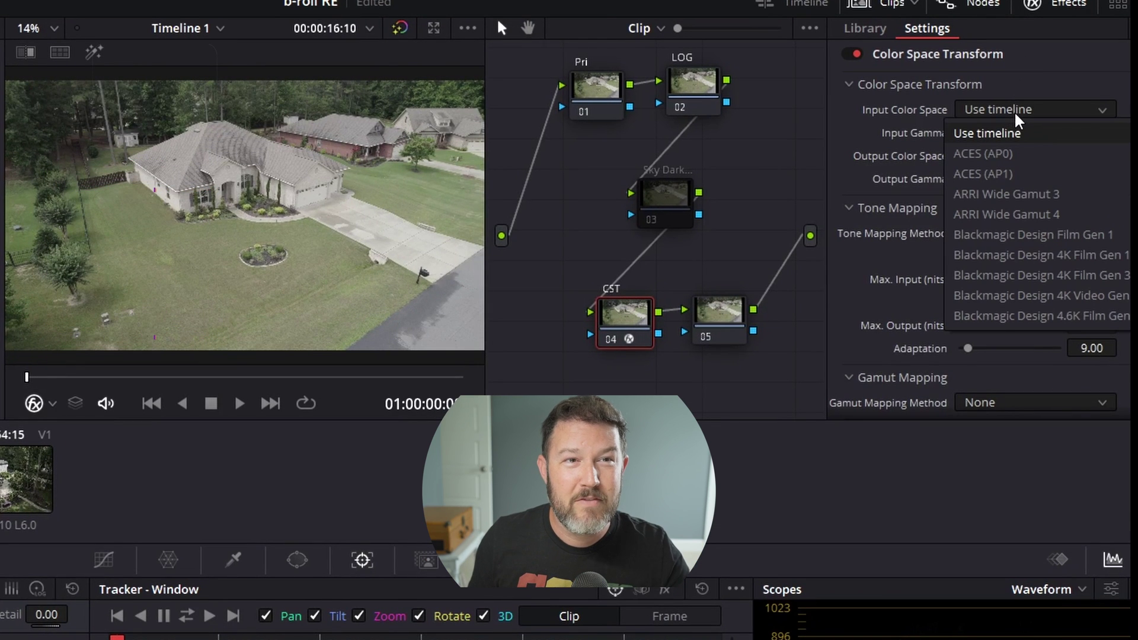
scroll(1054, 196, "down", 6)
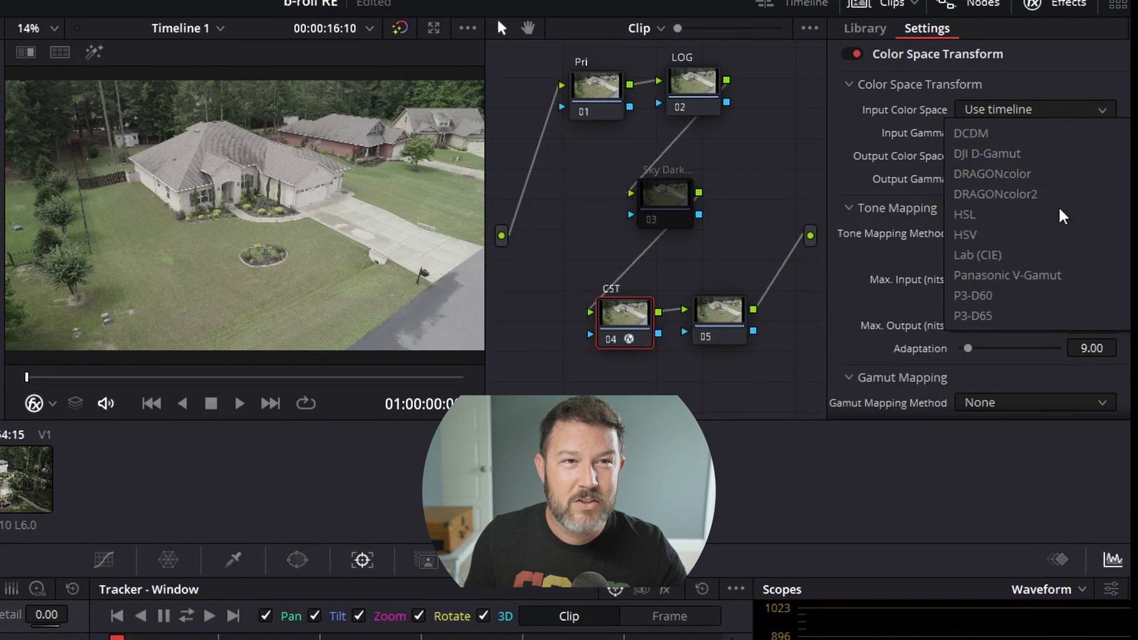
left_click(1024, 154)
left_click(1008, 133)
scroll(1022, 212, "down", 7)
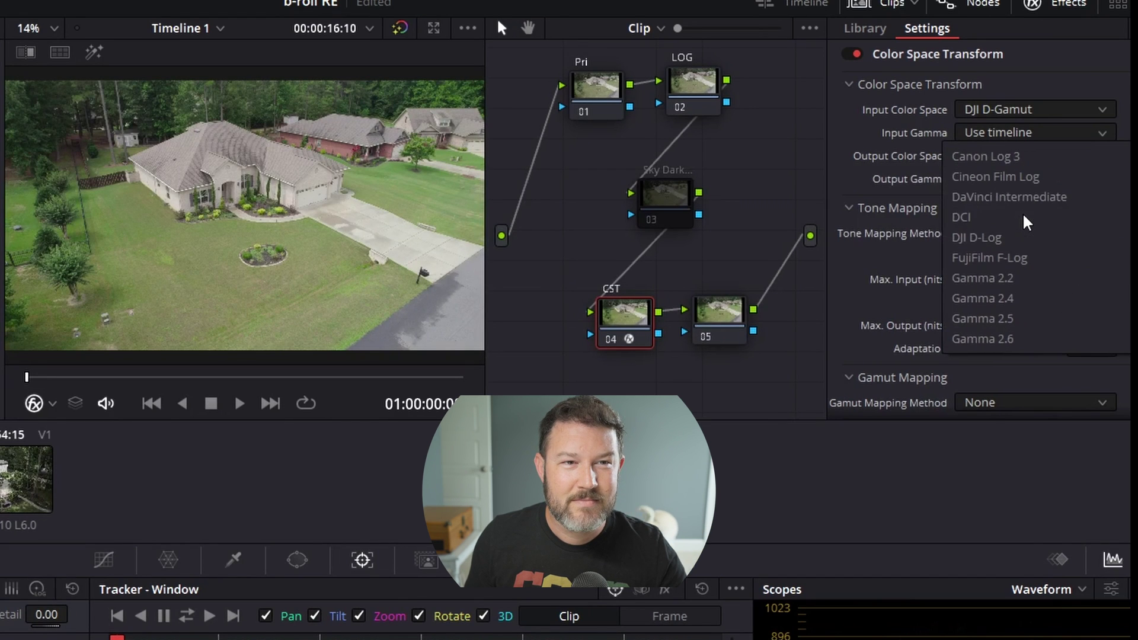
scroll(1029, 336, "down", 3)
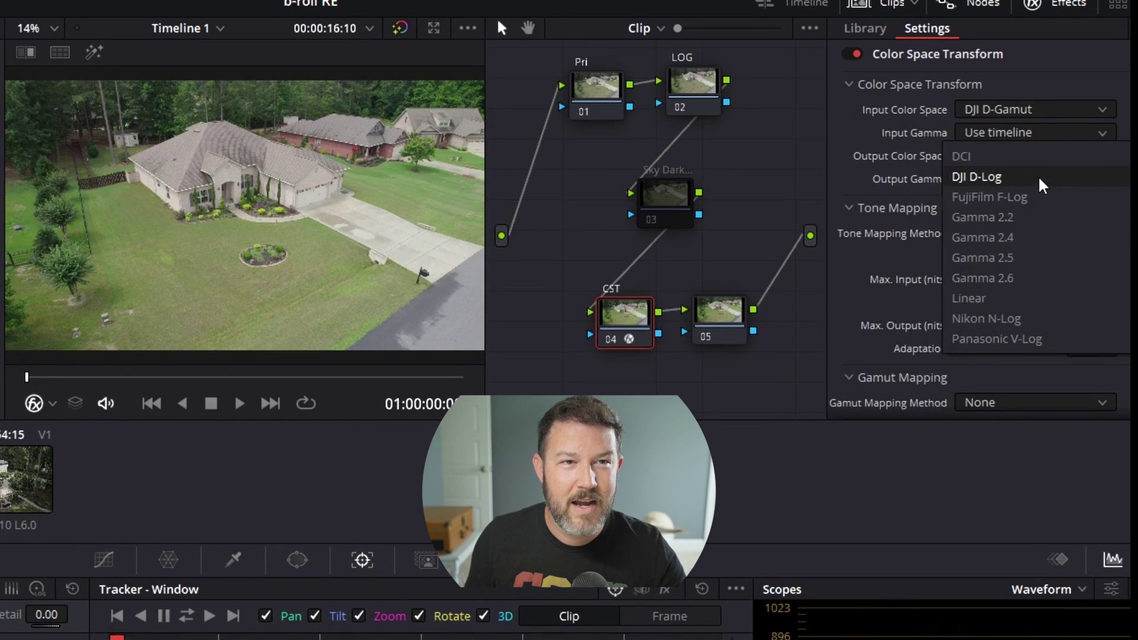
left_click(1038, 176)
- Set the CST output to Rec.709 color space and Gamma 2.4
left_click(999, 154)
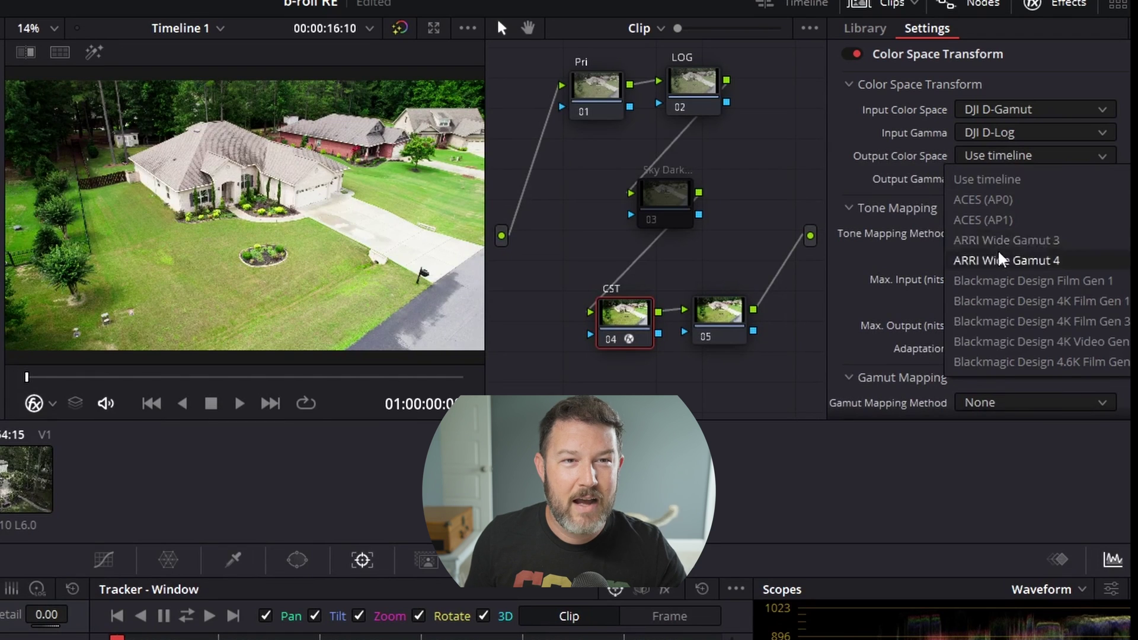
scroll(999, 254, "down", 6)
scroll(998, 254, "down", 9)
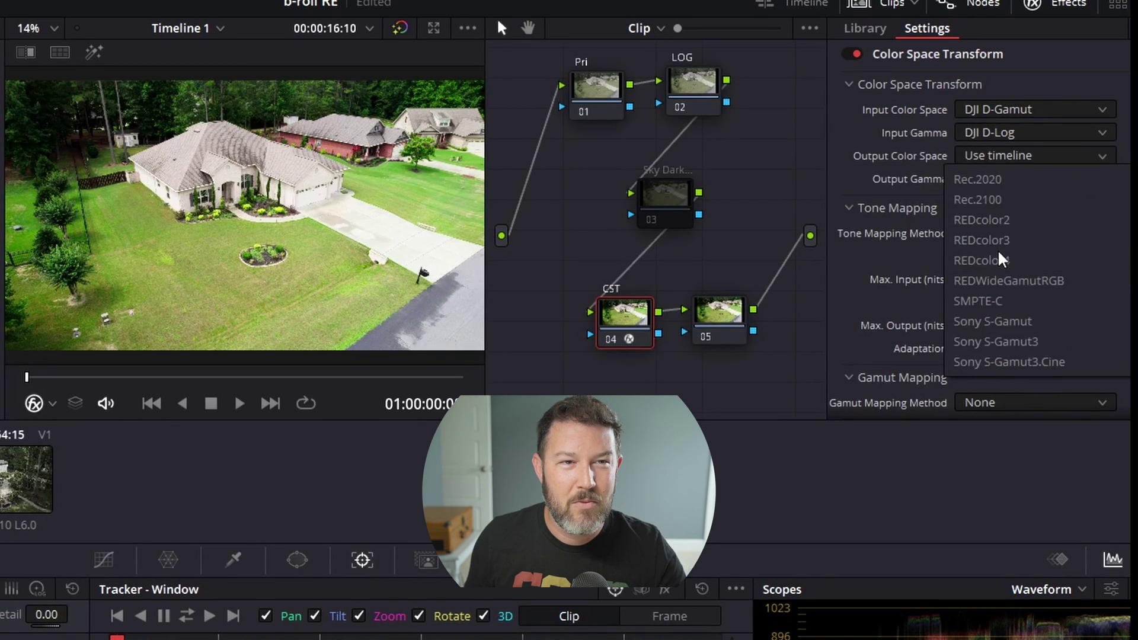
scroll(998, 260, "up", 3)
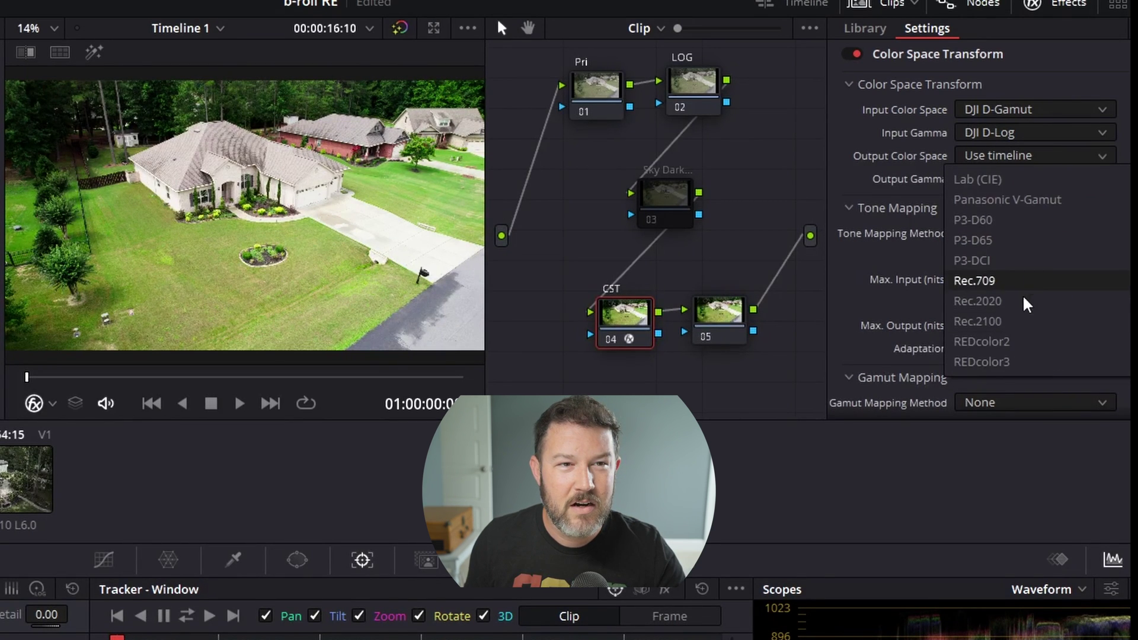
left_click(1021, 281)
left_click(981, 177)
scroll(1032, 361, "down", 5)
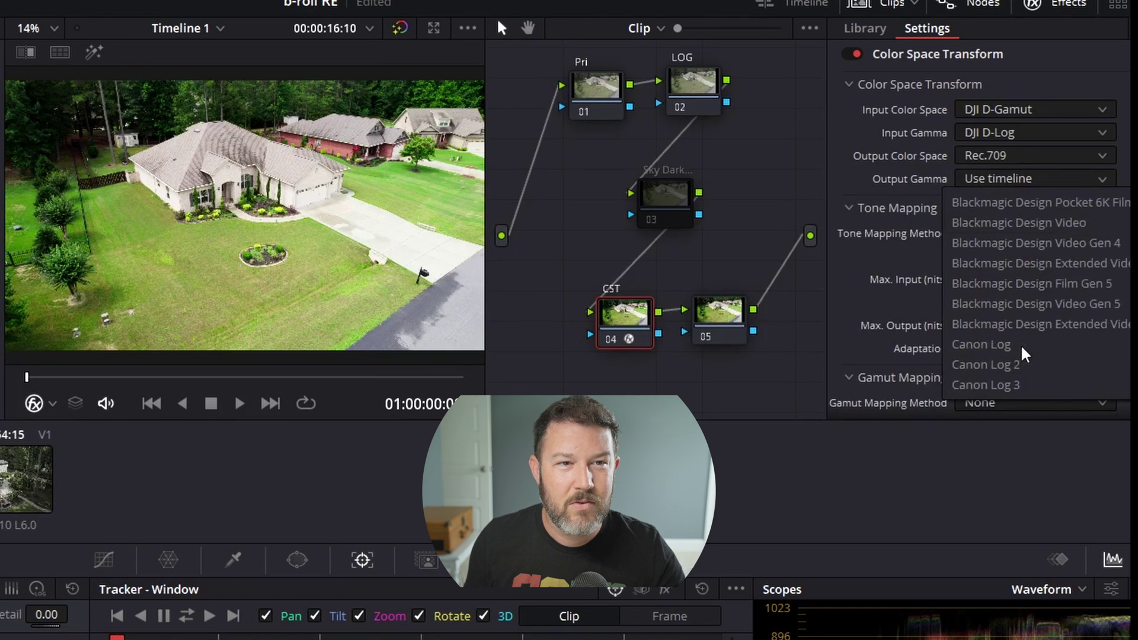
scroll(1022, 350, "down", 6)
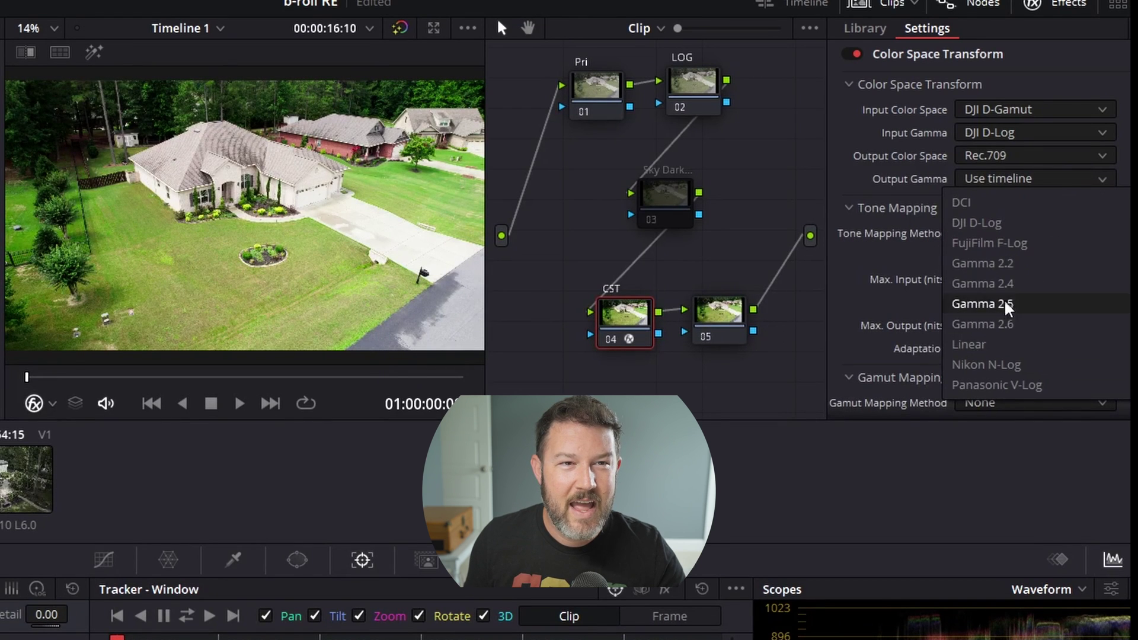
left_click(1011, 286)
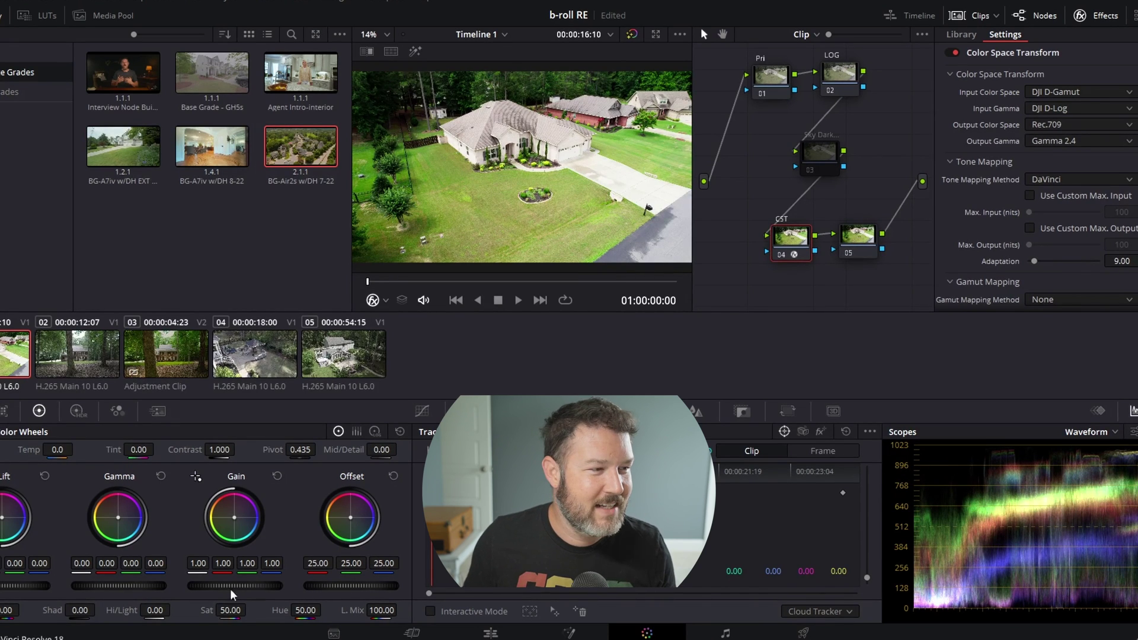
- Undo the CST gain tweak and lower node 01 Pri's Gain to about 0.86
left_click_drag(214, 586, 190, 587)
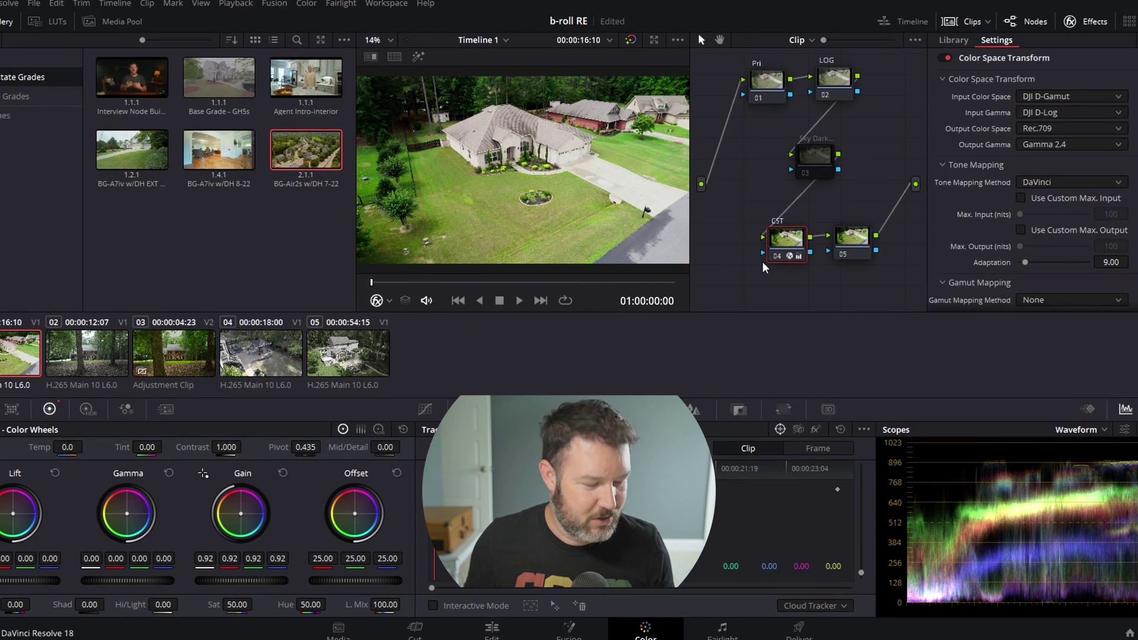
key("ctrl+z")
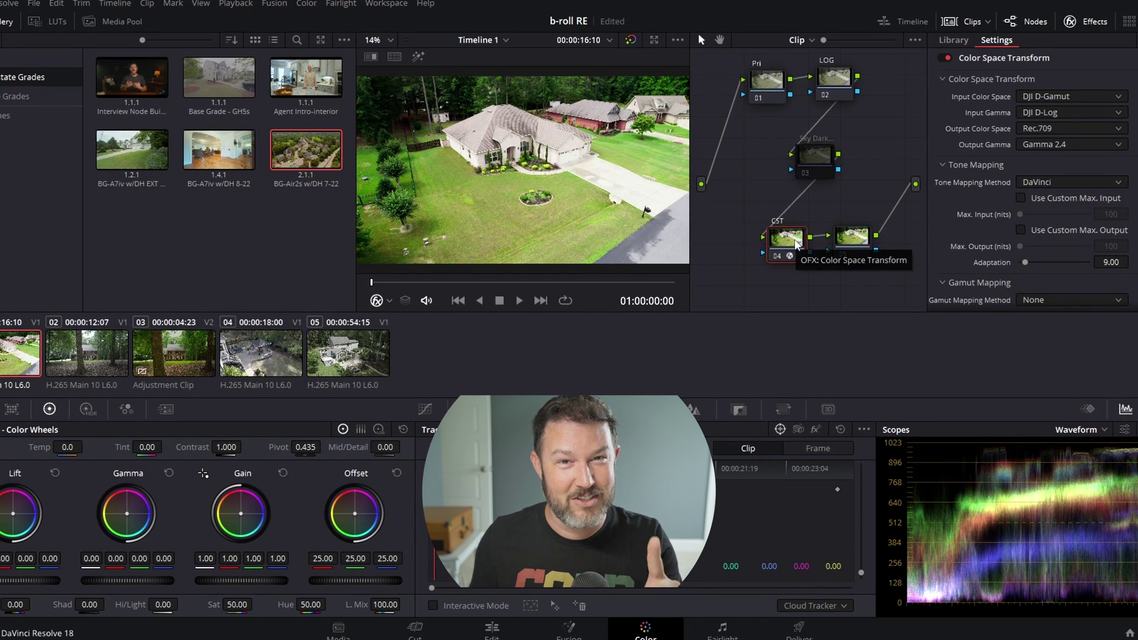
left_click(767, 78)
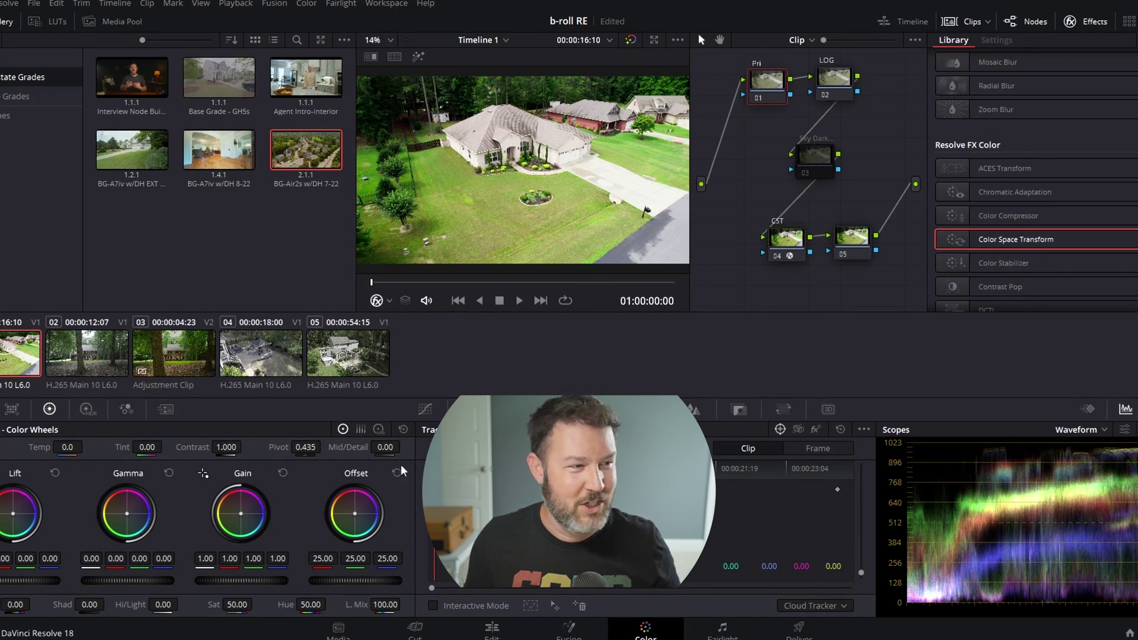
left_click_drag(256, 586, 228, 585)
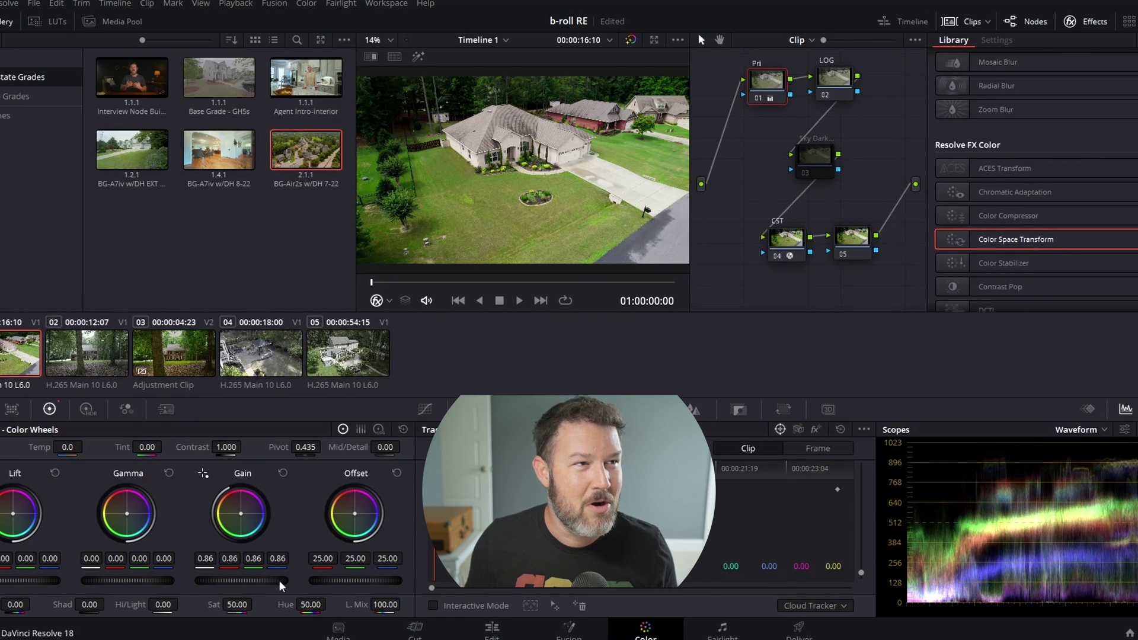
left_click(777, 255)
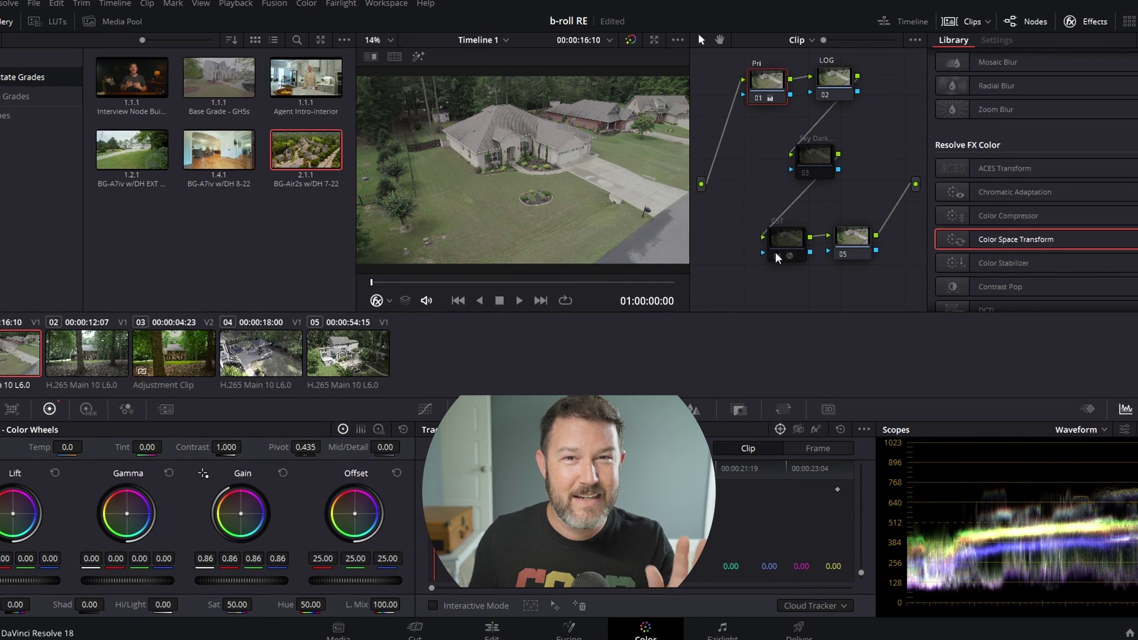
left_click(777, 255)
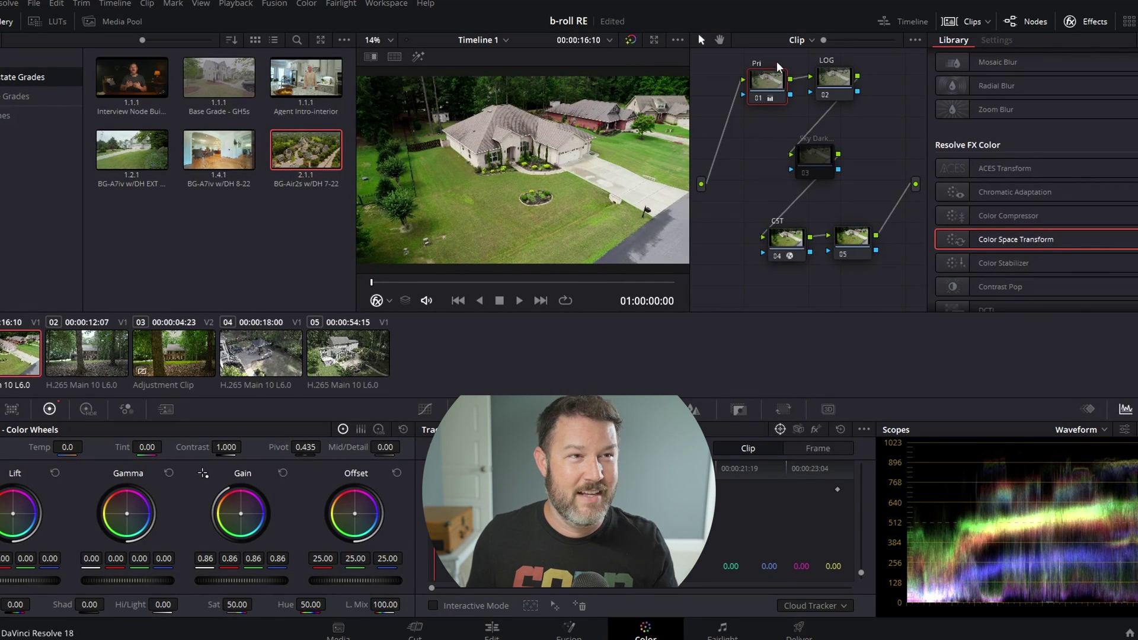
- Raise the Pri node's saturation to 75.80 and set Color Boost to -0.50
left_click_drag(237, 605, 256, 604)
scroll(256, 604, "up", 5)
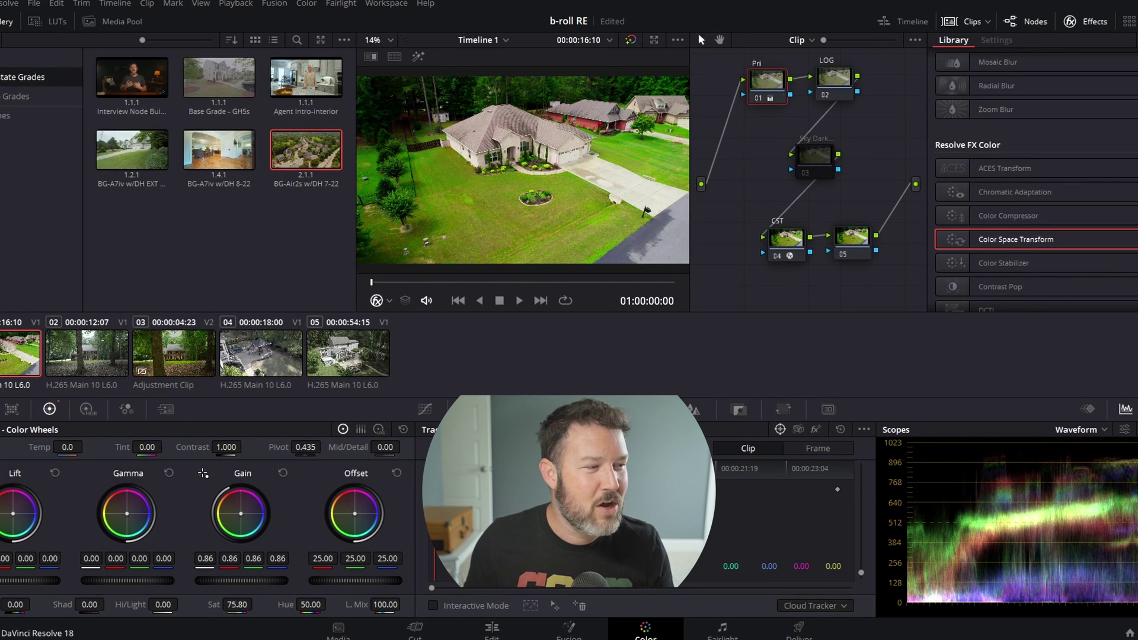
scroll(13, 605, "down", 2)
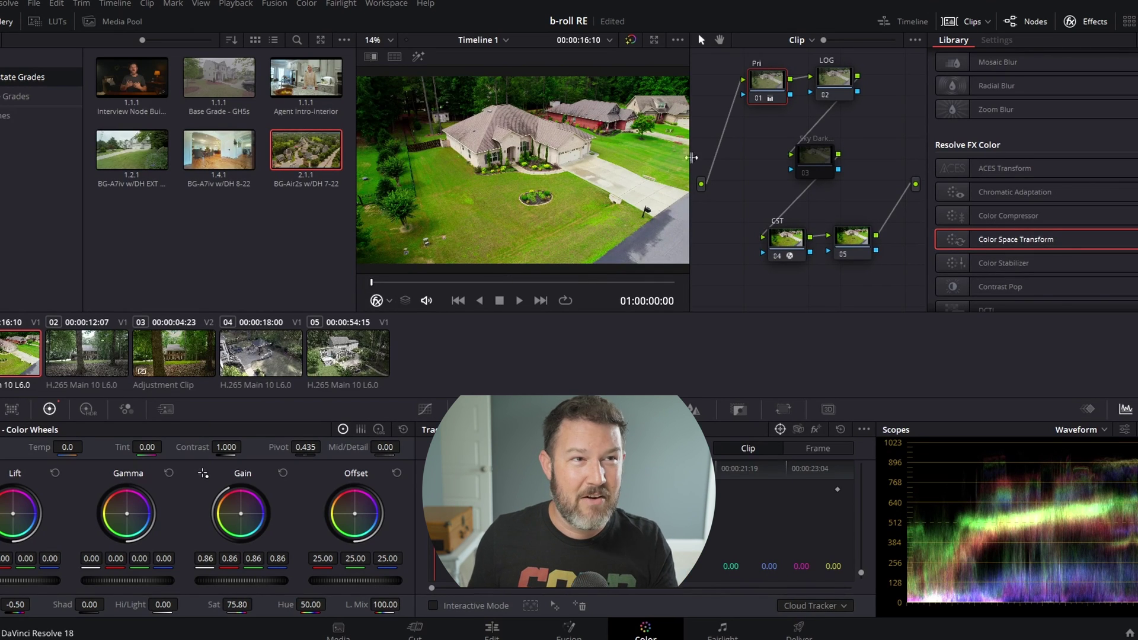
- Shift the LOG node's Offset colour balance slightly, comparing with the node bypassed
left_click(831, 77)
left_click_drag(831, 78, 831, 81)
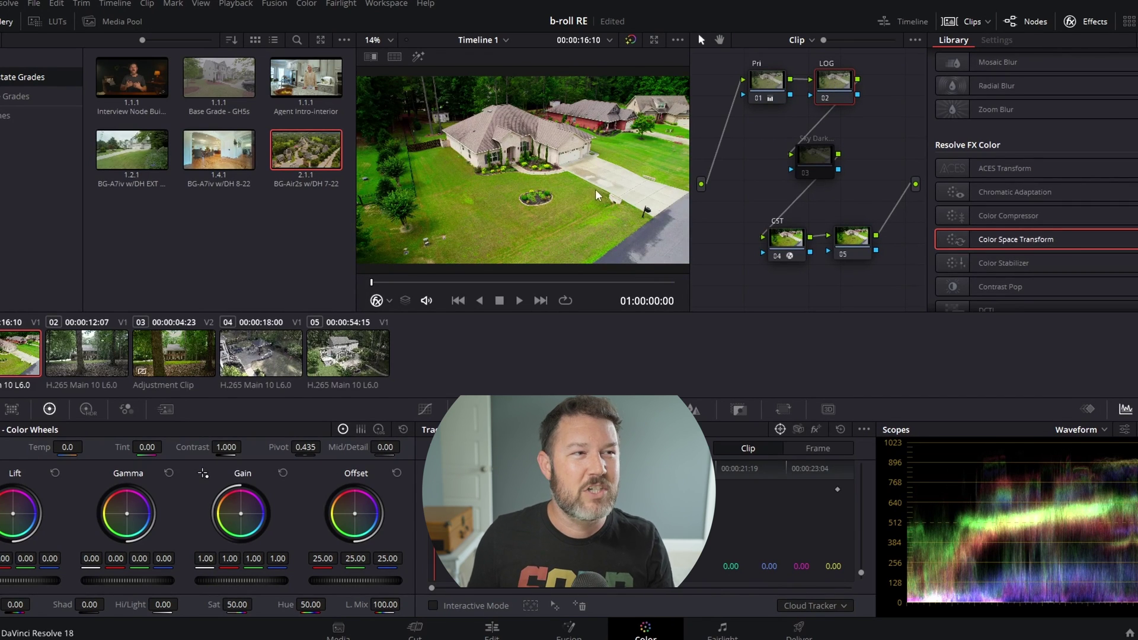
scroll(595, 190, "up", 5)
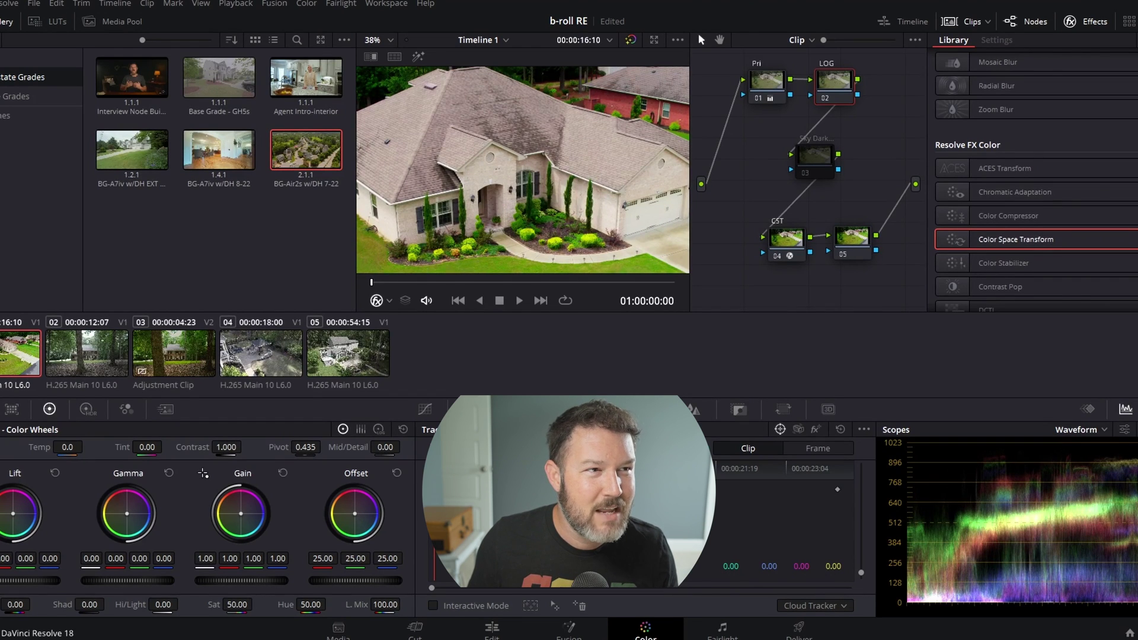
left_click_drag(355, 513, 353, 515)
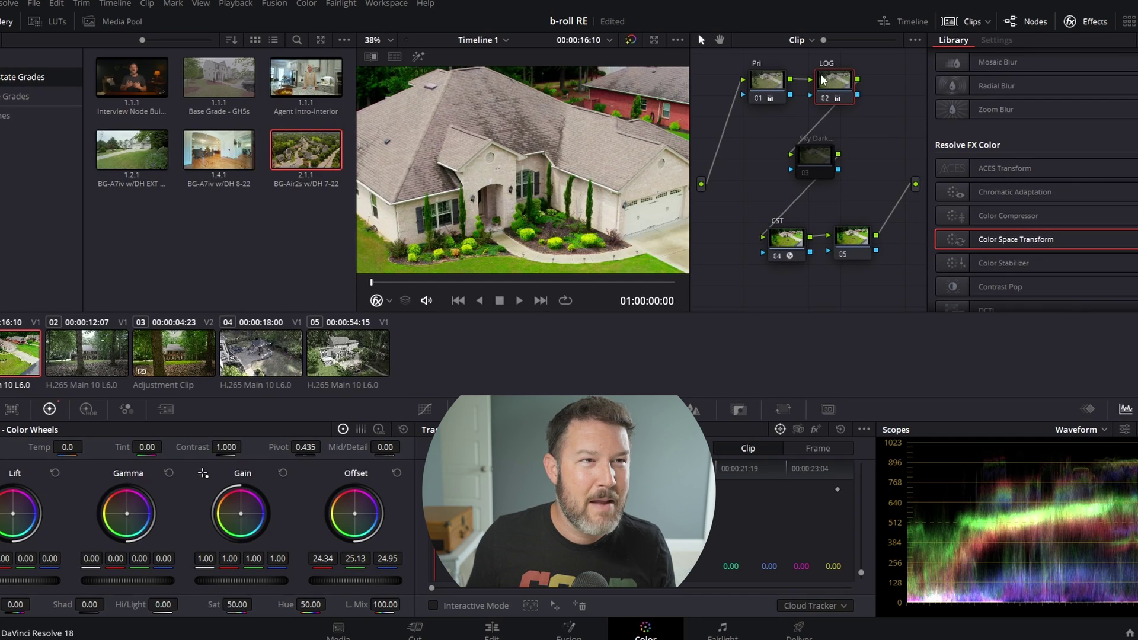
key("ctrl+d")
key("ctrl+d")
key("ctrl+d")
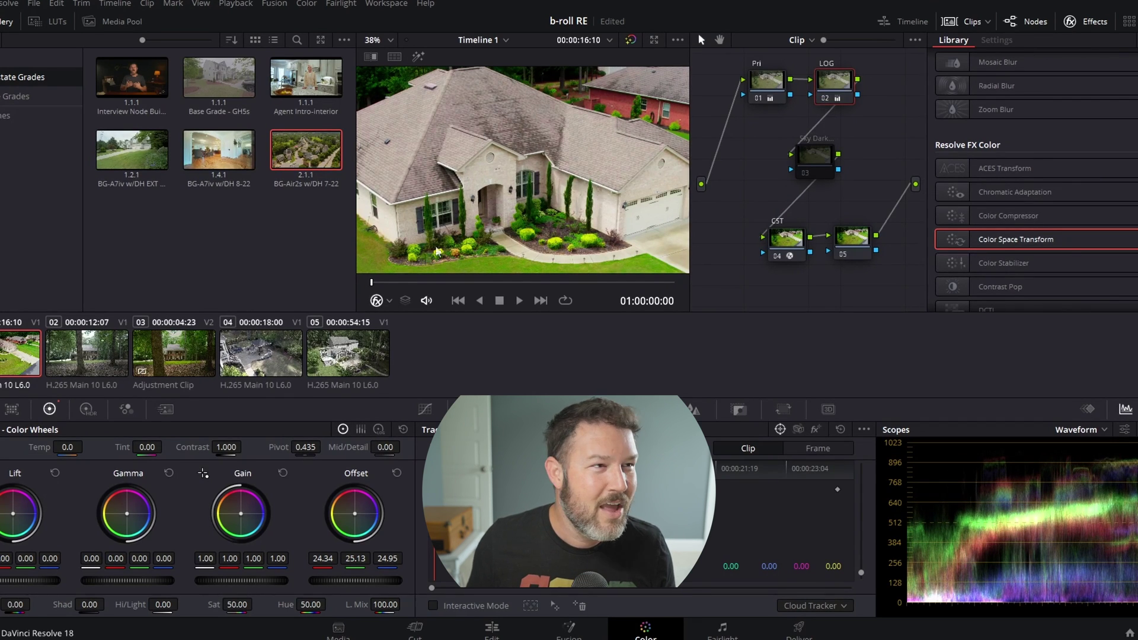
- Raise the LOG node's HDR Shadow exposure to 0.35
scroll(448, 237, "down", 3)
scroll(535, 227, "down", 3)
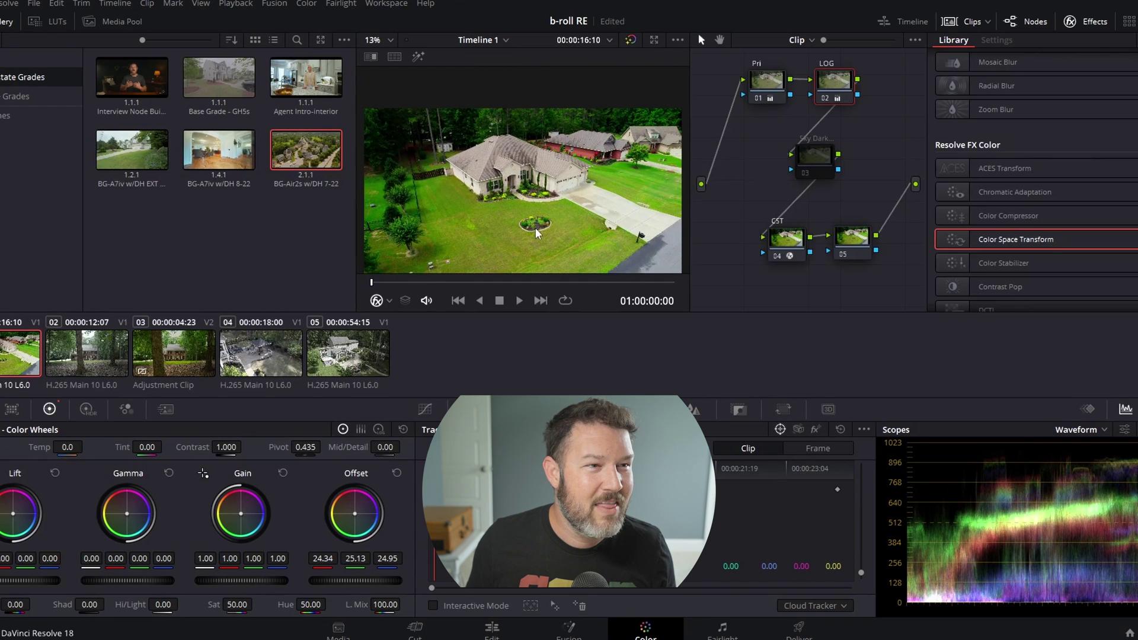
scroll(535, 226, "down", 1)
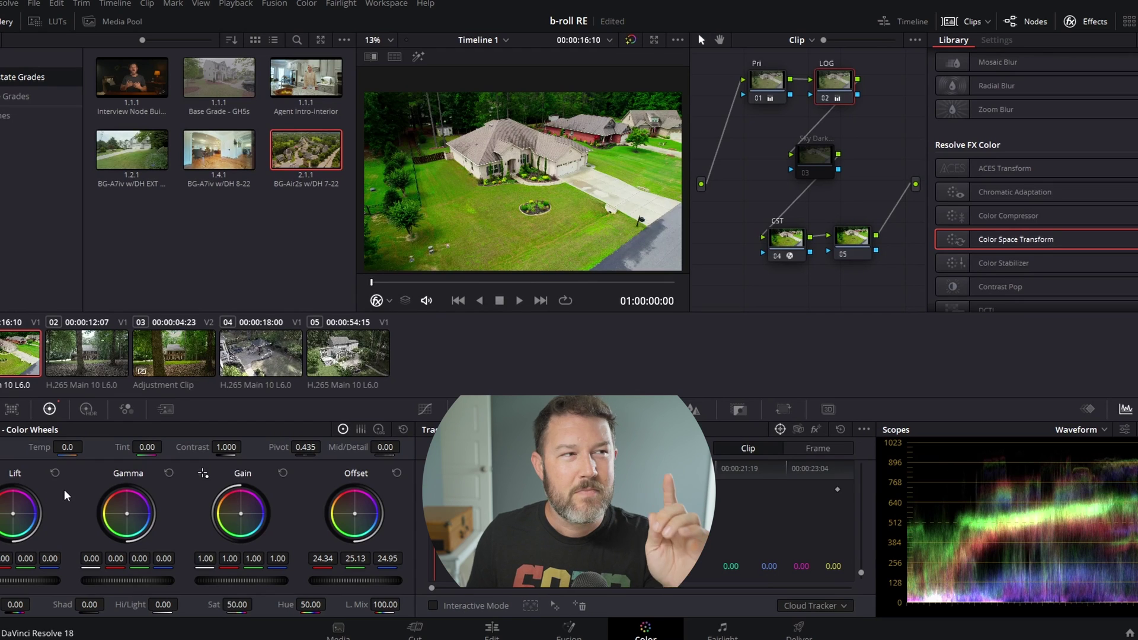
left_click(85, 409)
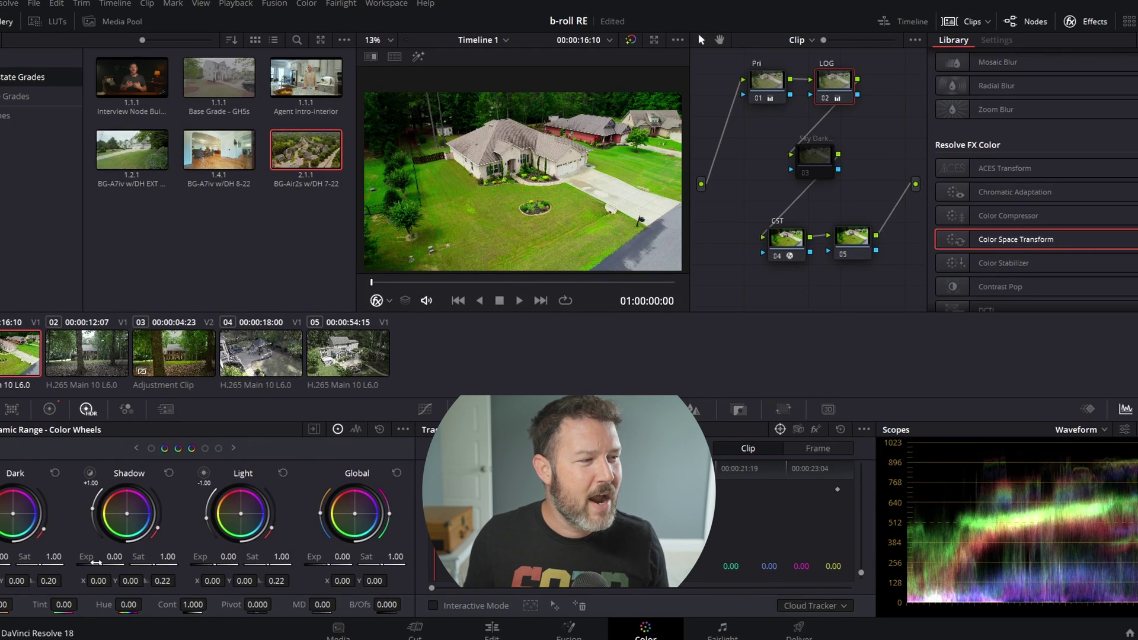
left_click_drag(115, 557, 157, 557)
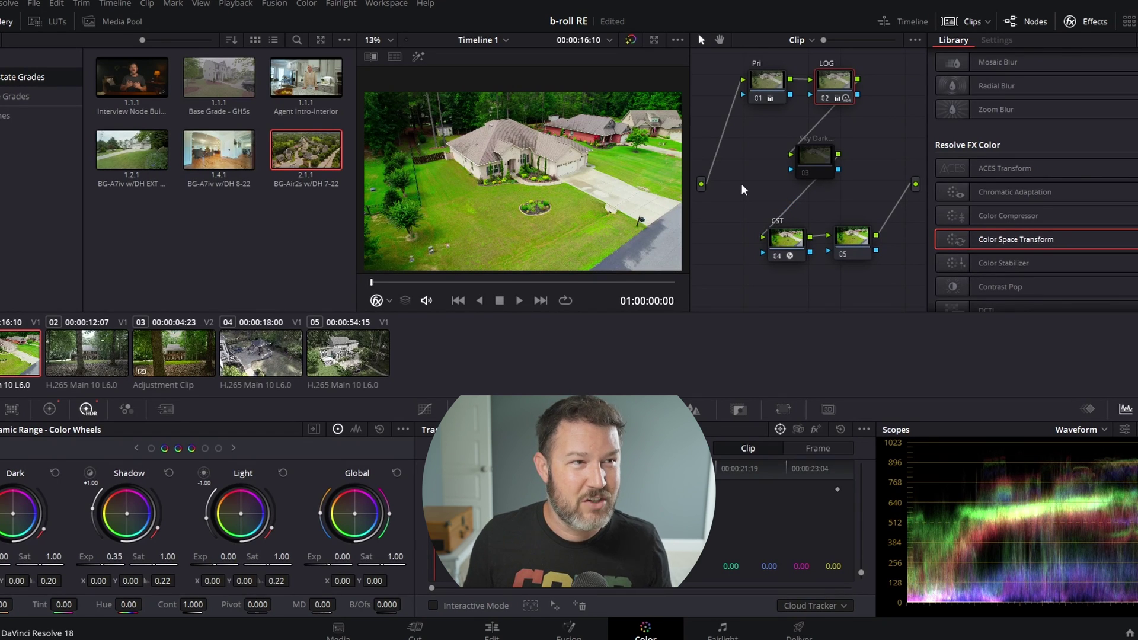
left_click(629, 41)
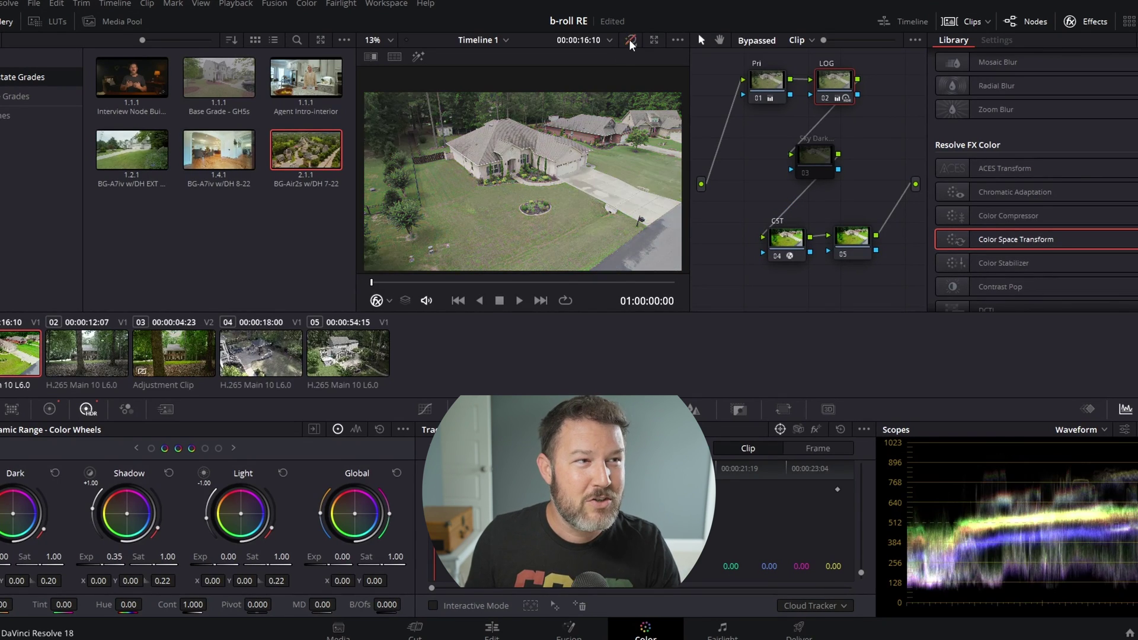
left_click(629, 40)
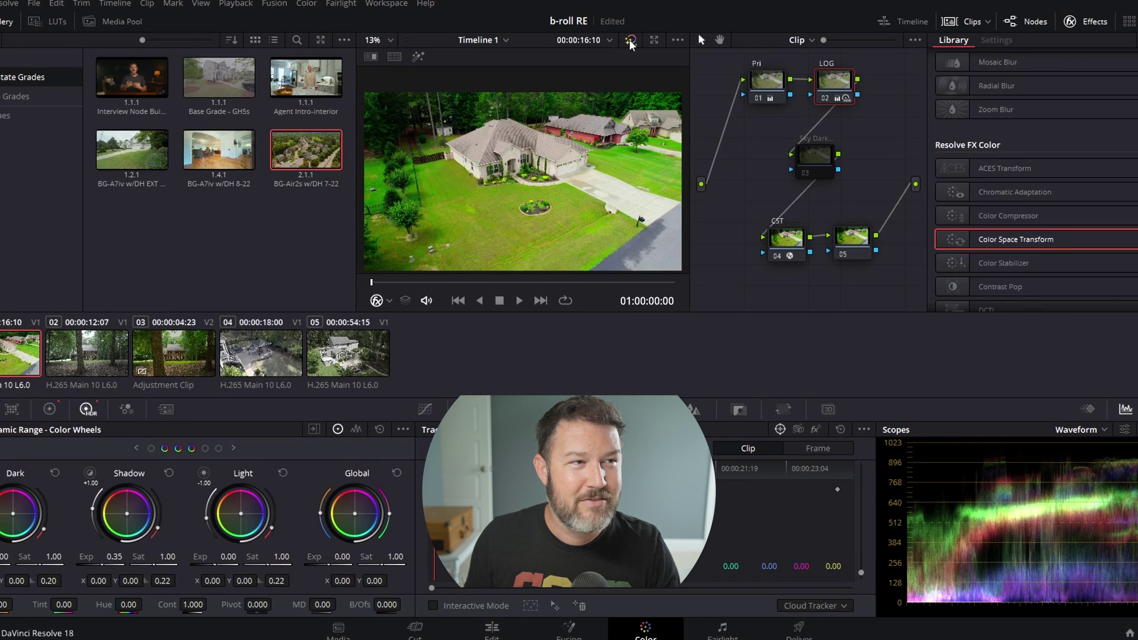
left_click(630, 41)
left_click(630, 40)
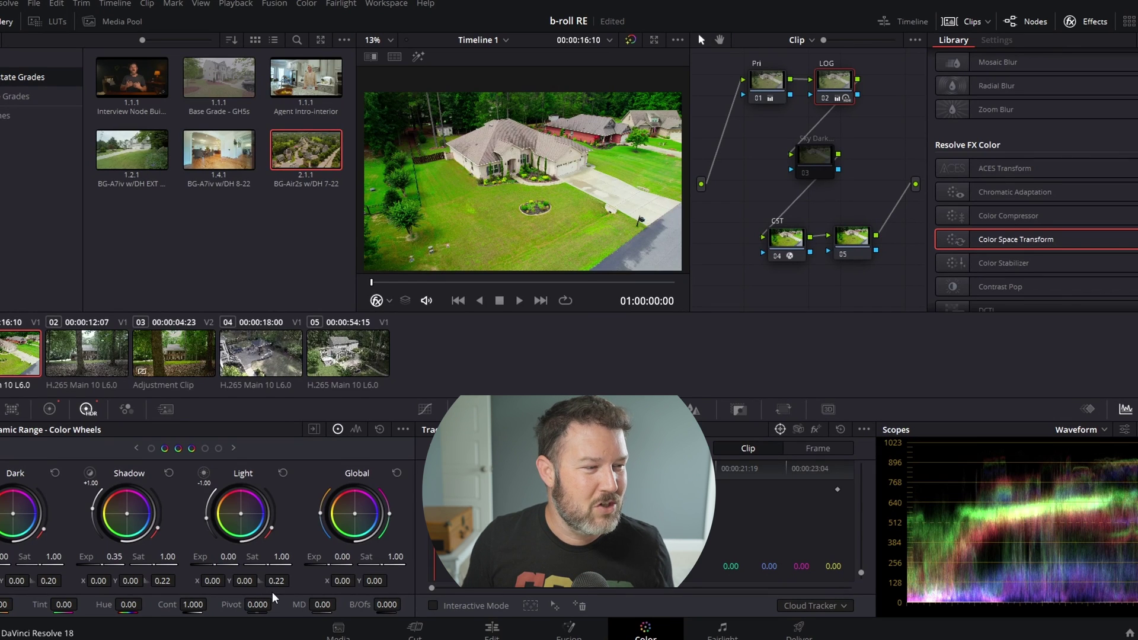
- Set the LOG node's saturation to 75.00 on the Primaries Color Wheels
left_click(49, 409)
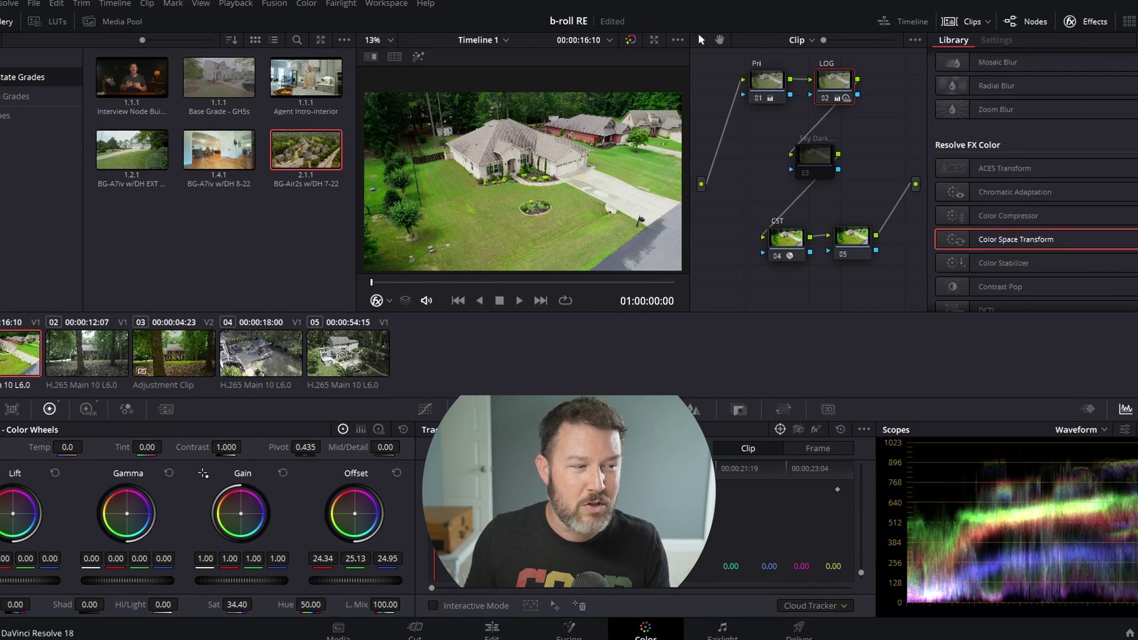
left_click_drag(228, 604, 235, 606)
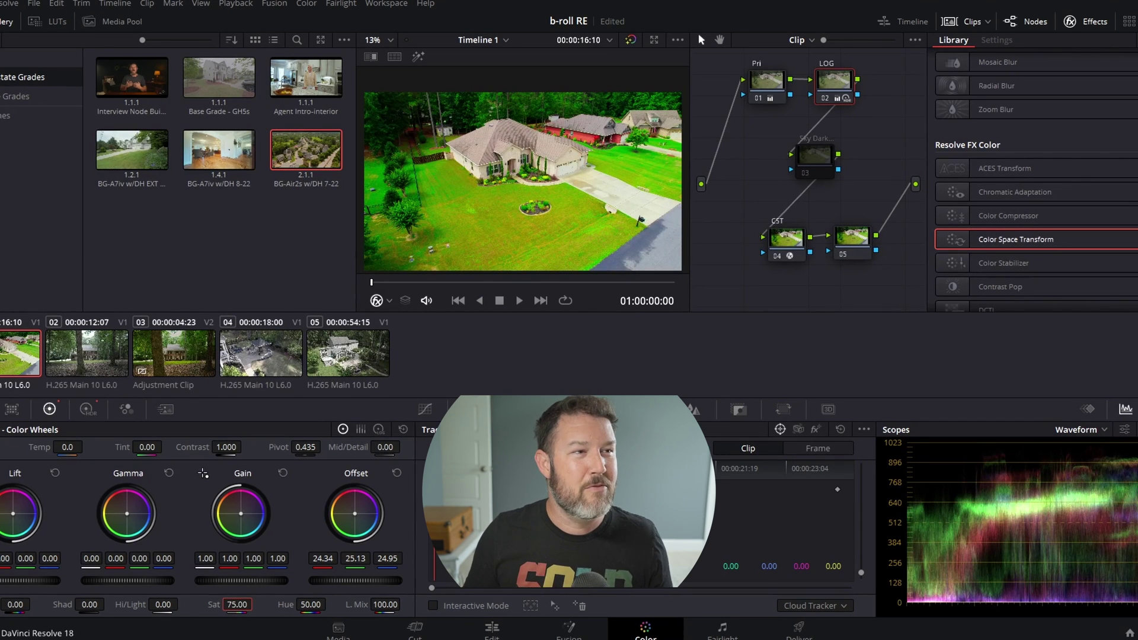
left_click(847, 240)
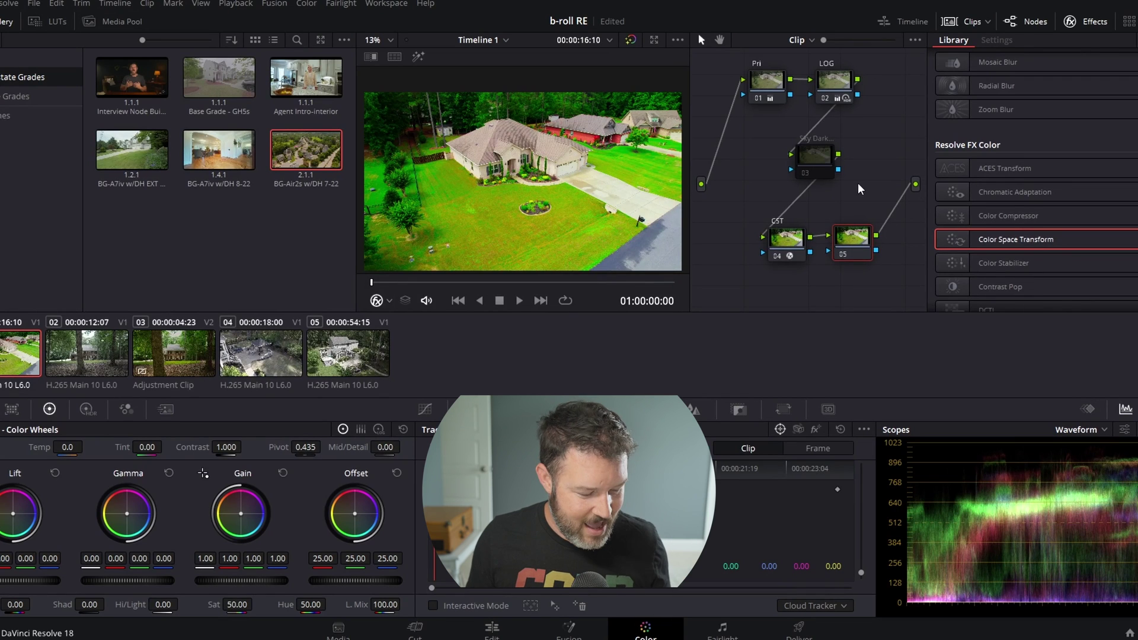
- Paste the Dehancer Pro Kodak Ultramax 400 film look onto node 05, toggling it to compare
key("alt+v")
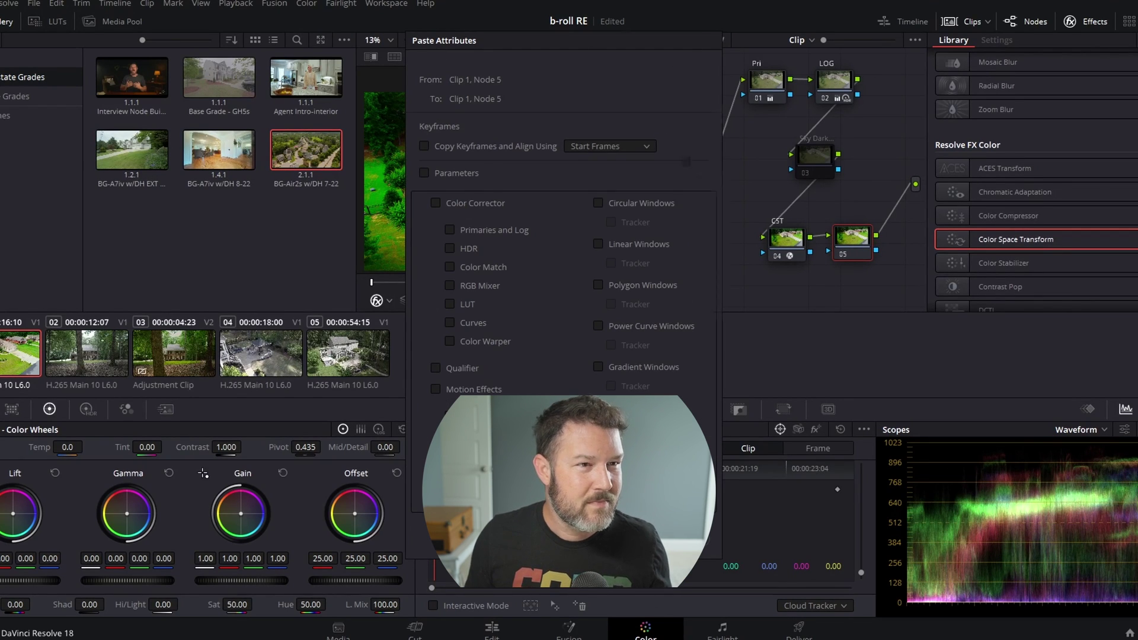
key("Escape")
key("ctrl+v")
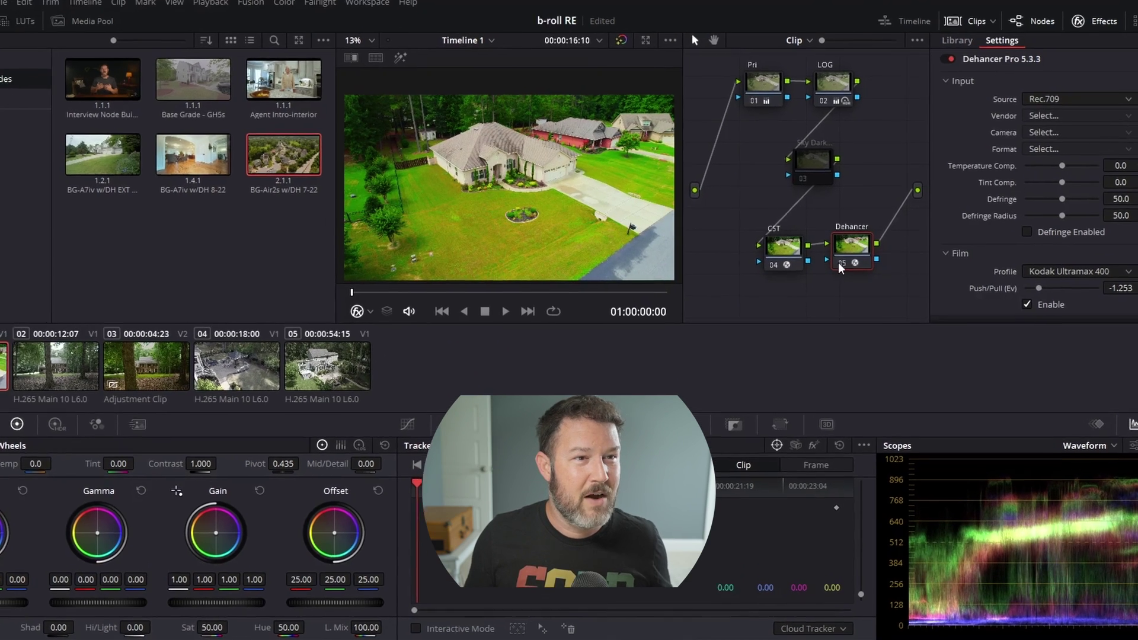
left_click(840, 263)
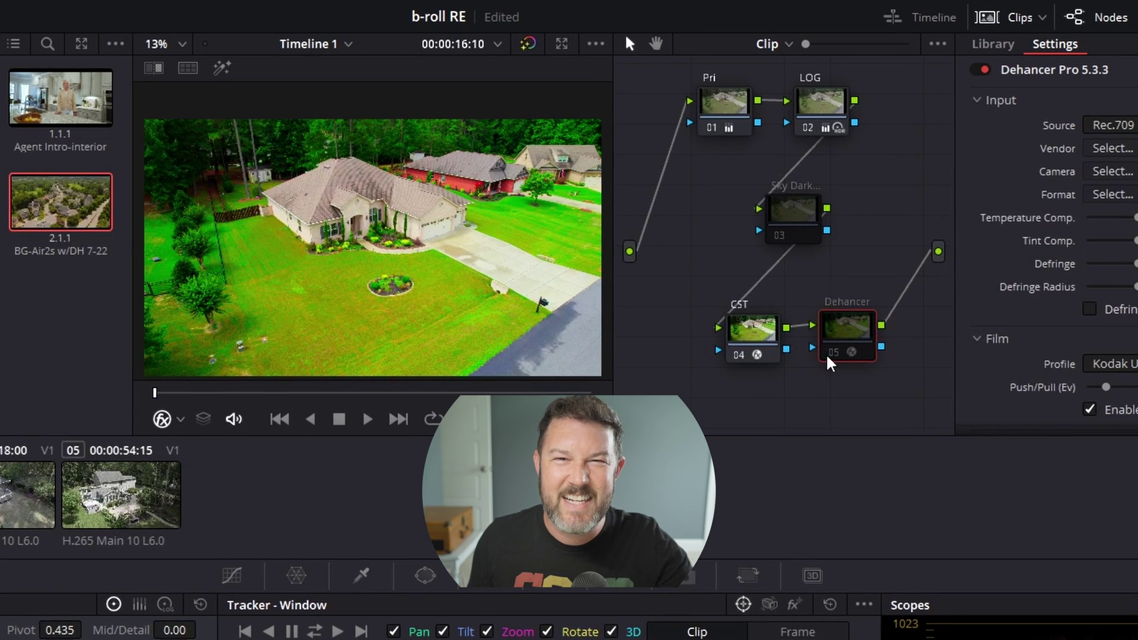
left_click(826, 353)
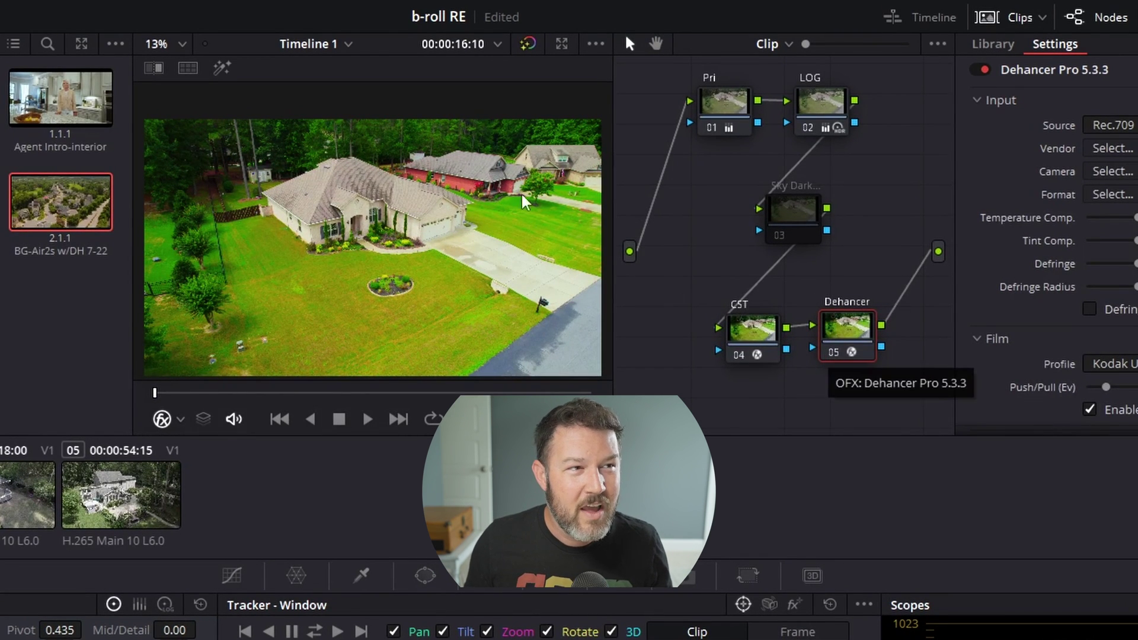
scroll(562, 240, "up", 1)
scroll(560, 240, "up", 4)
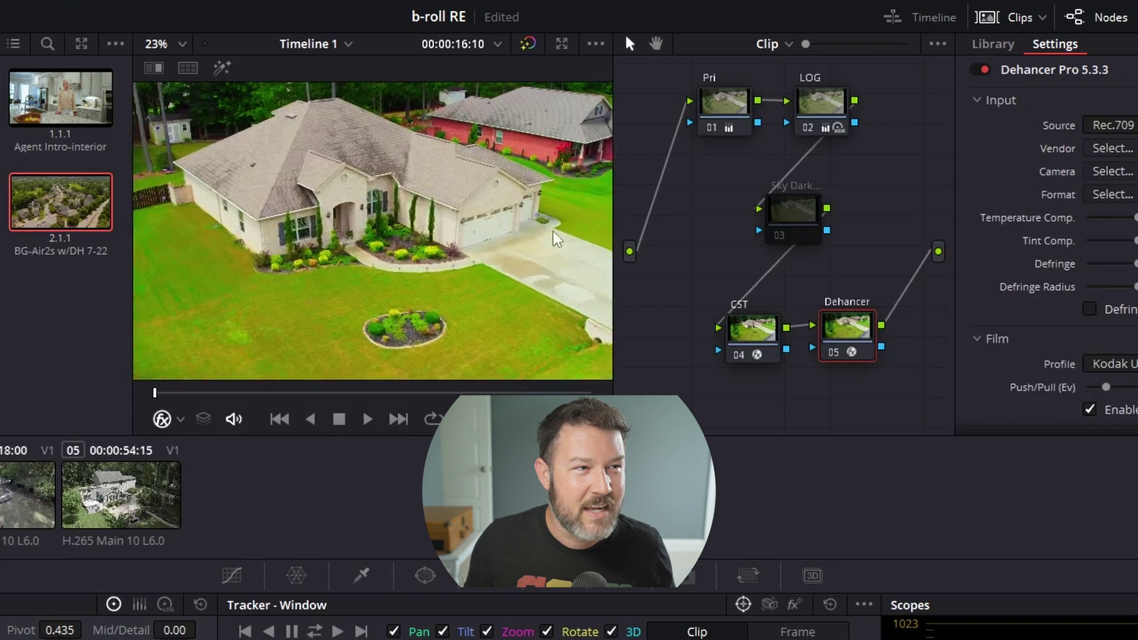
scroll(557, 239, "right", 5)
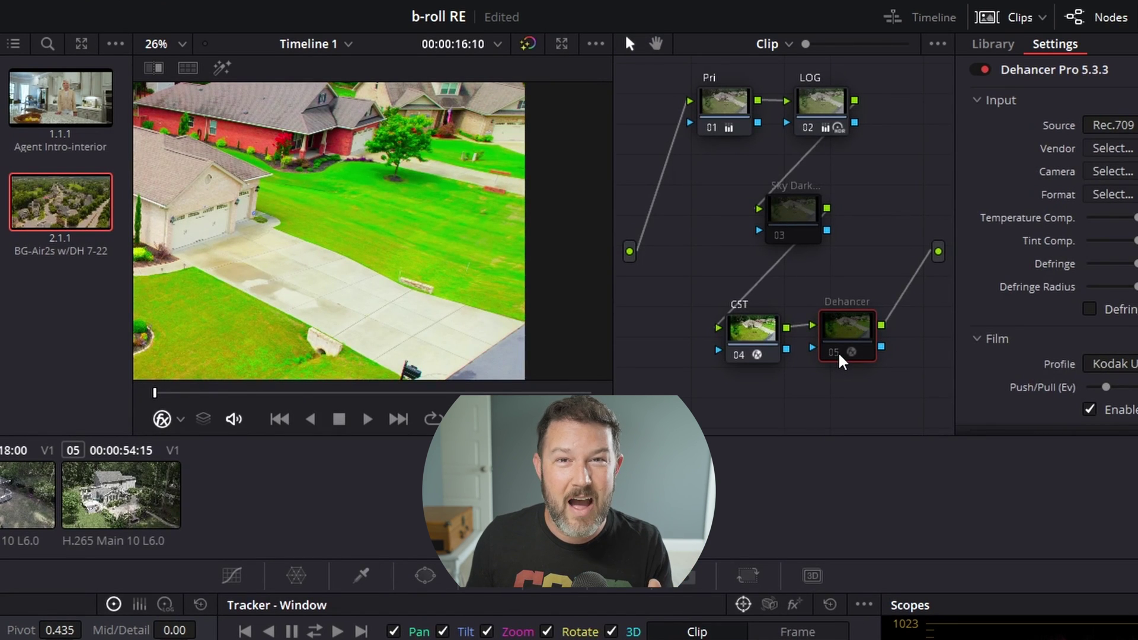
left_click(837, 351)
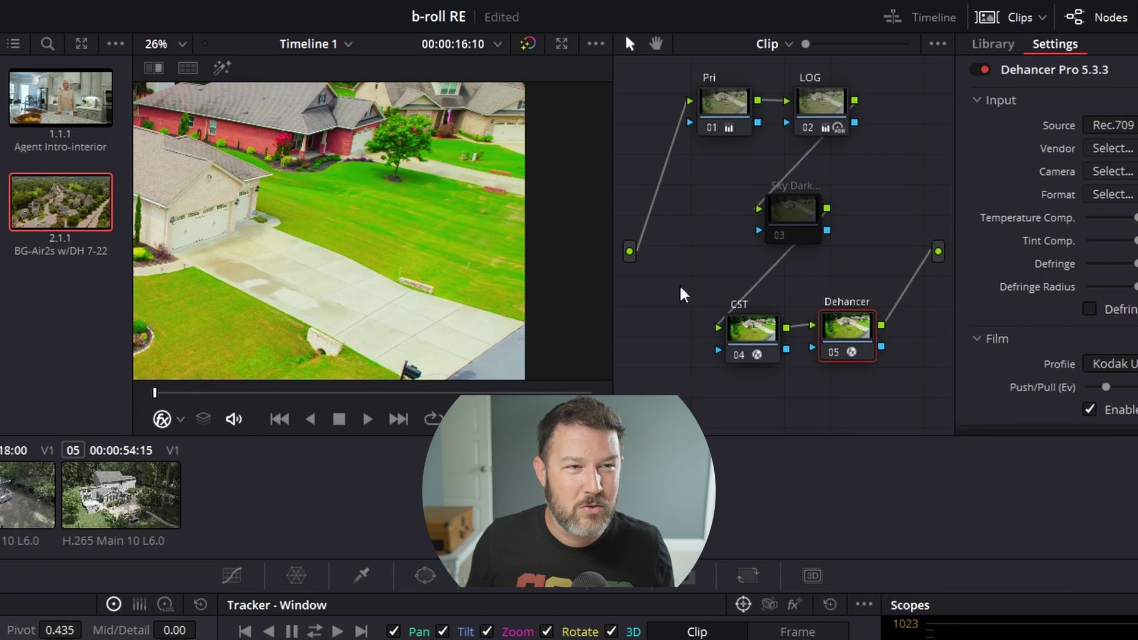
scroll(309, 243, "down", 5)
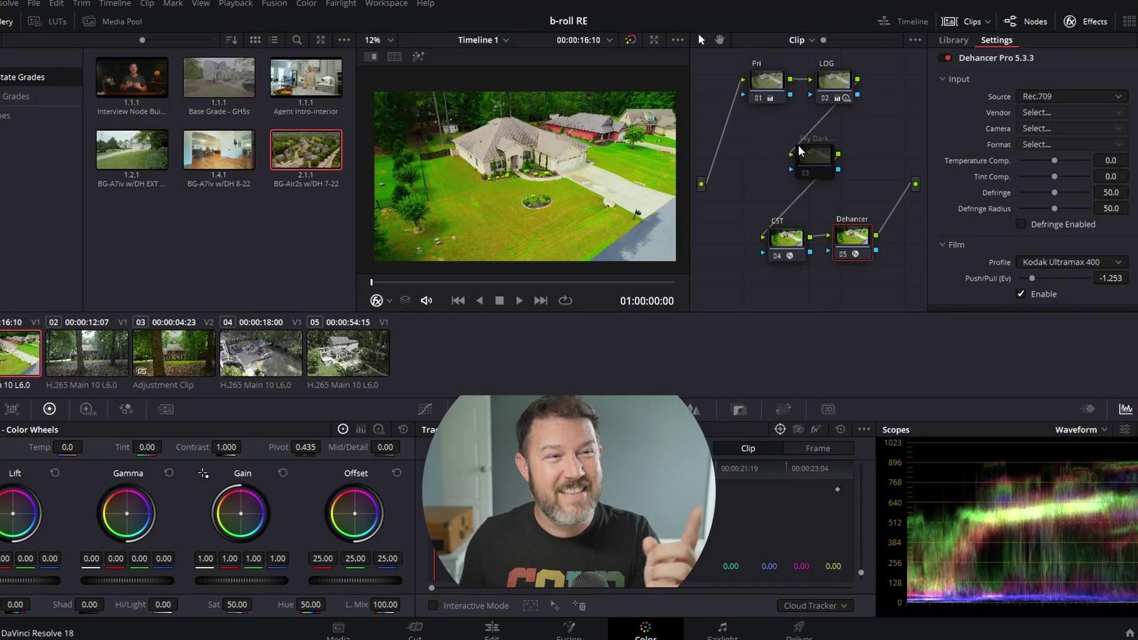
- Paste the Pri, LOG, Sky Dark, CST and Dehancer node tree onto wooded house clip 02
left_click(806, 149)
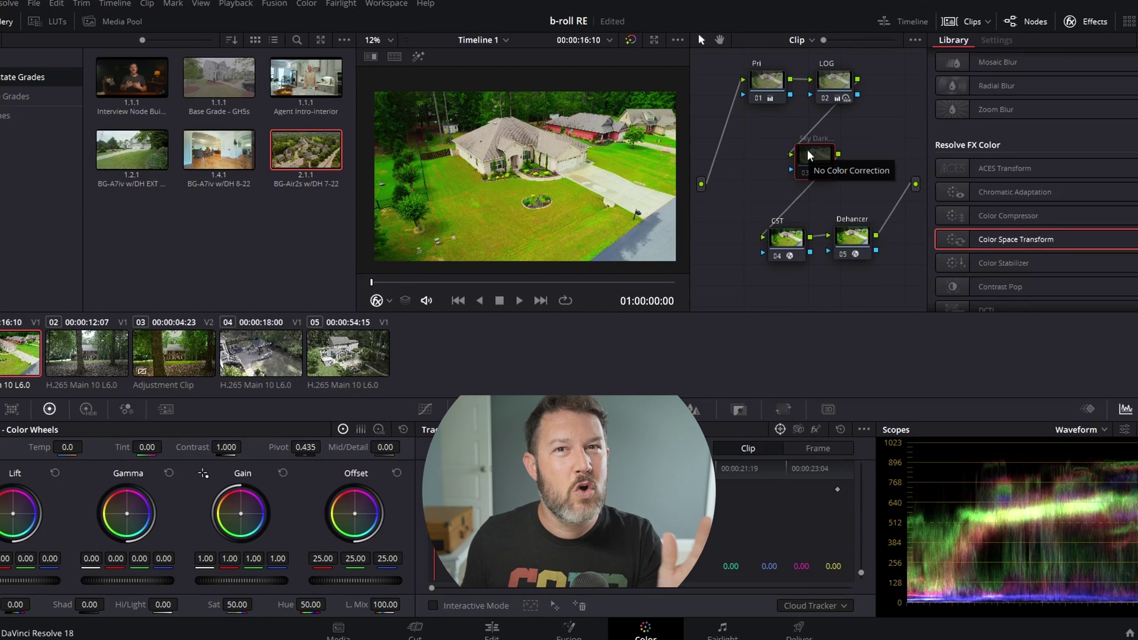
left_click_drag(822, 153, 815, 149)
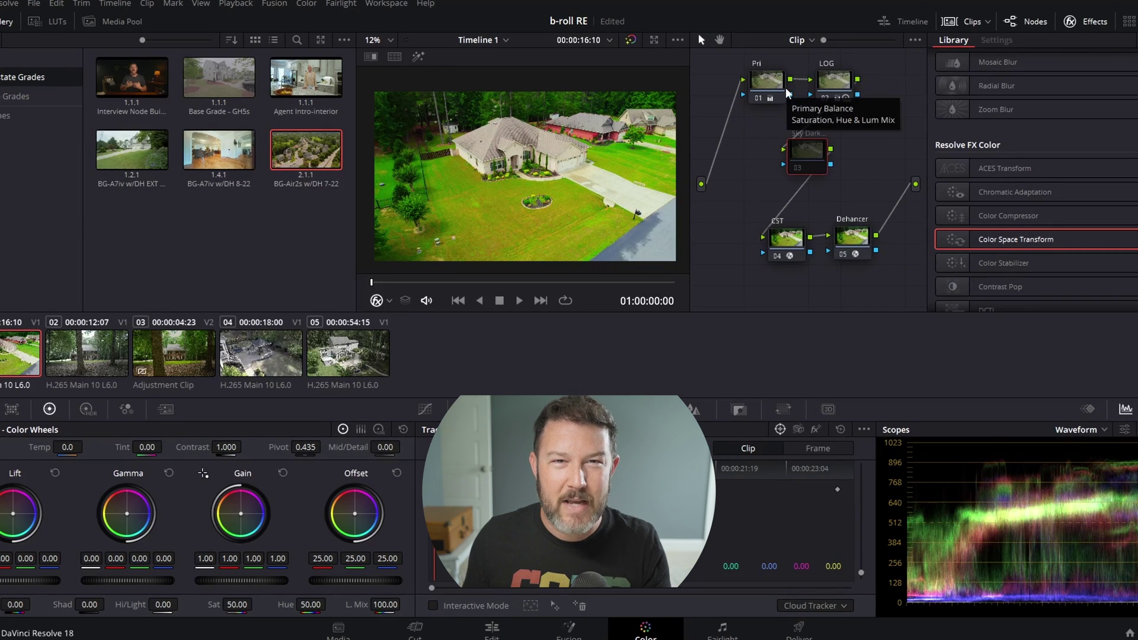
left_click(90, 356)
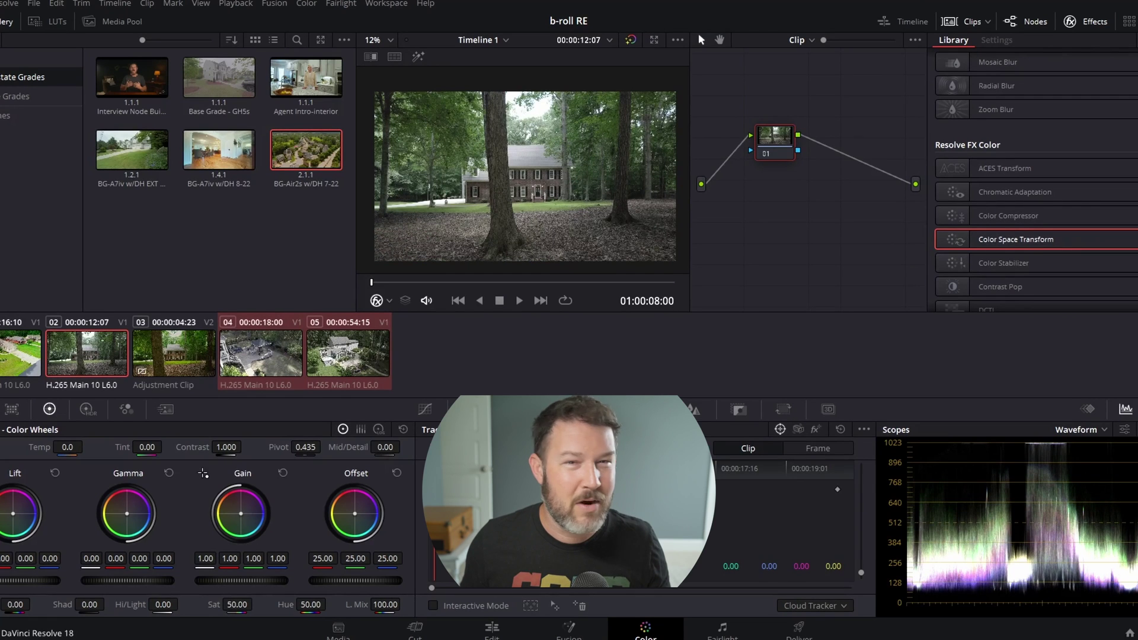
key("ctrl+v")
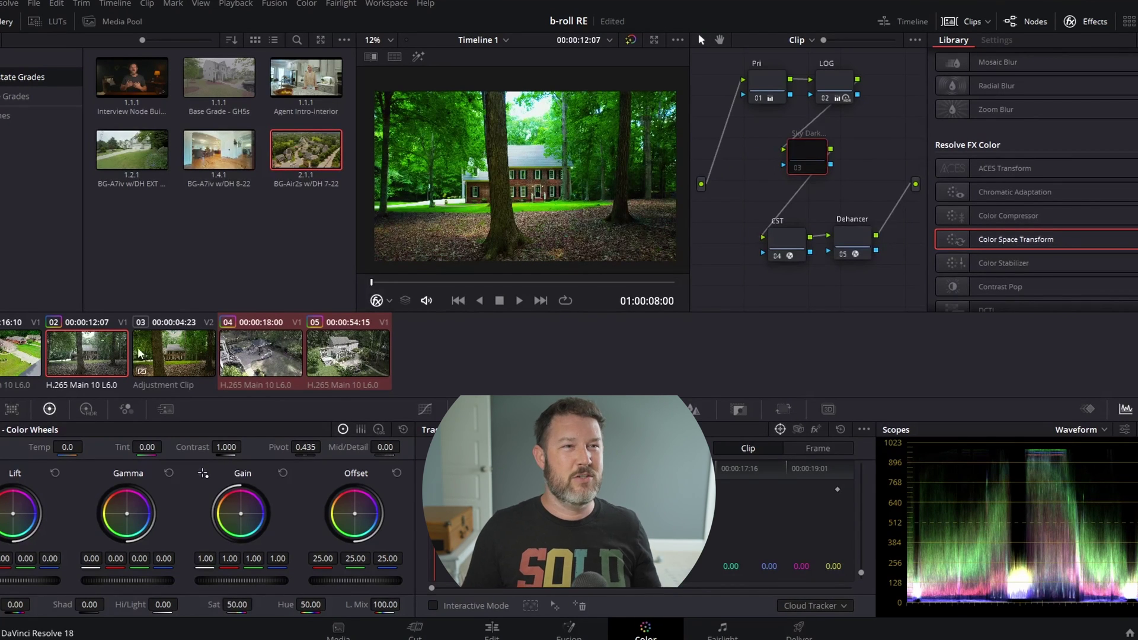
- Select clip 02 alone and reset the Pri and LOG node grades, tidying both node positions
left_click(275, 364)
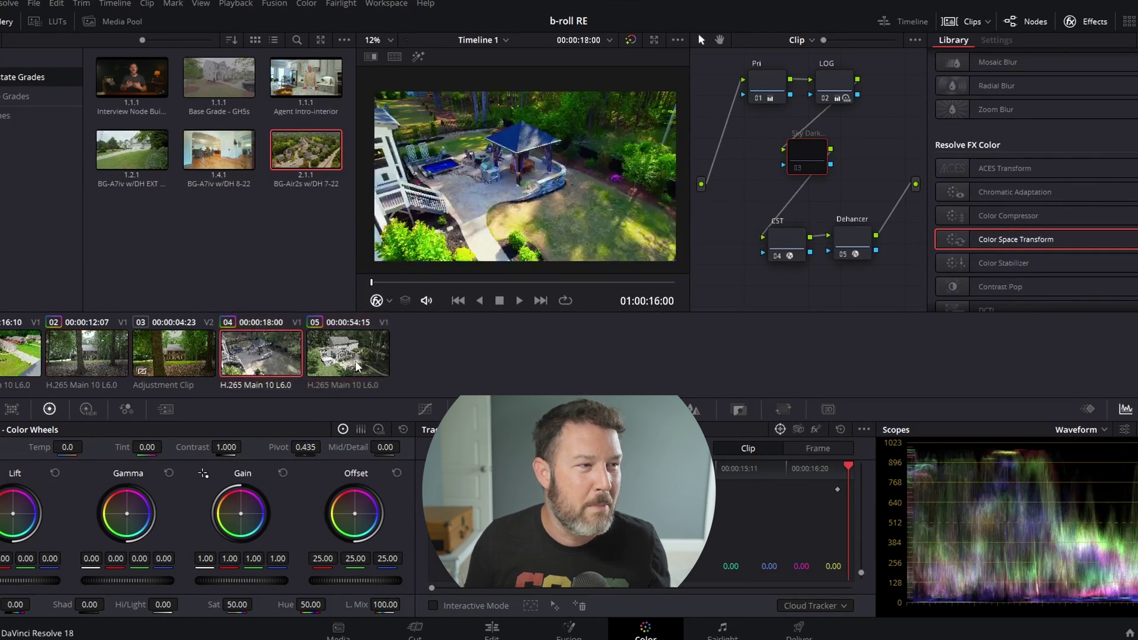
left_click(87, 351)
left_click(769, 85)
right_click(771, 84)
left_click(830, 94)
right_click(840, 76)
left_click(849, 80)
left_click_drag(754, 83, 754, 87)
left_click_drag(831, 79, 841, 91)
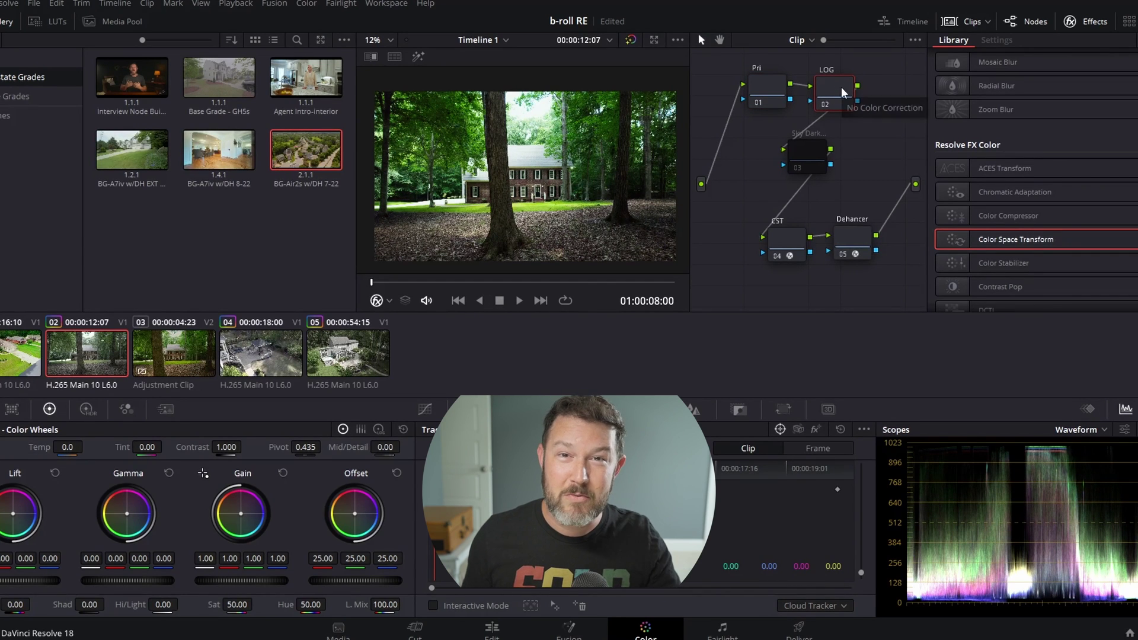
- Bypass all grades, play clip 02's original footage, and return to its start
key("shift+d")
key("space")
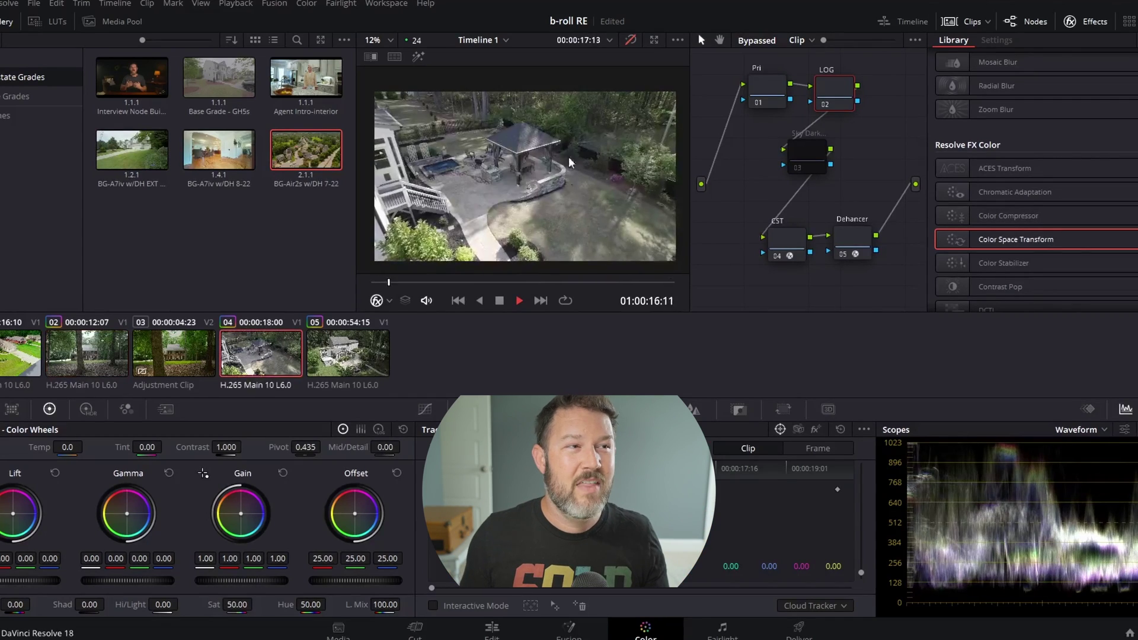
key("space")
left_click(58, 358)
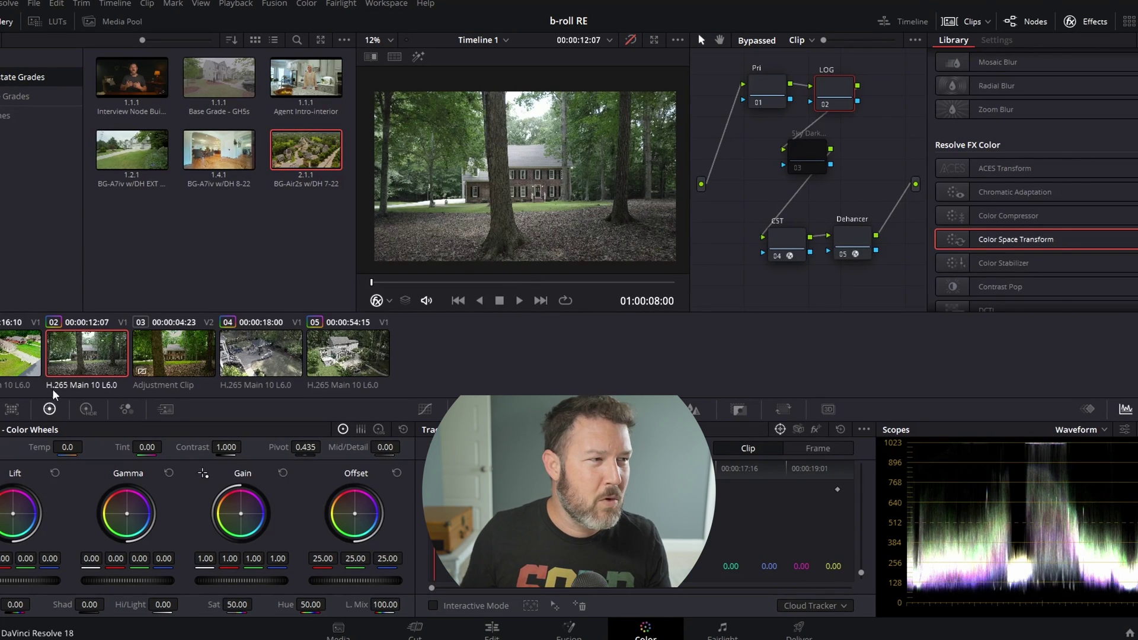
- Check the CST node's color space settings and turn the viewer grades back on
left_click(770, 87)
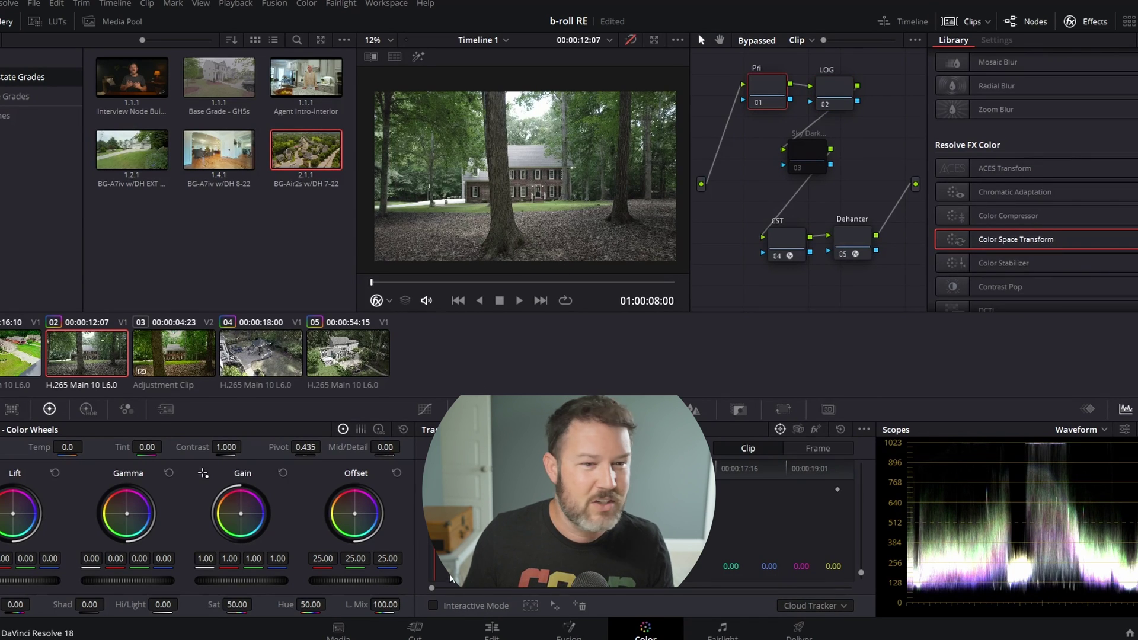
left_click_drag(783, 242, 773, 239)
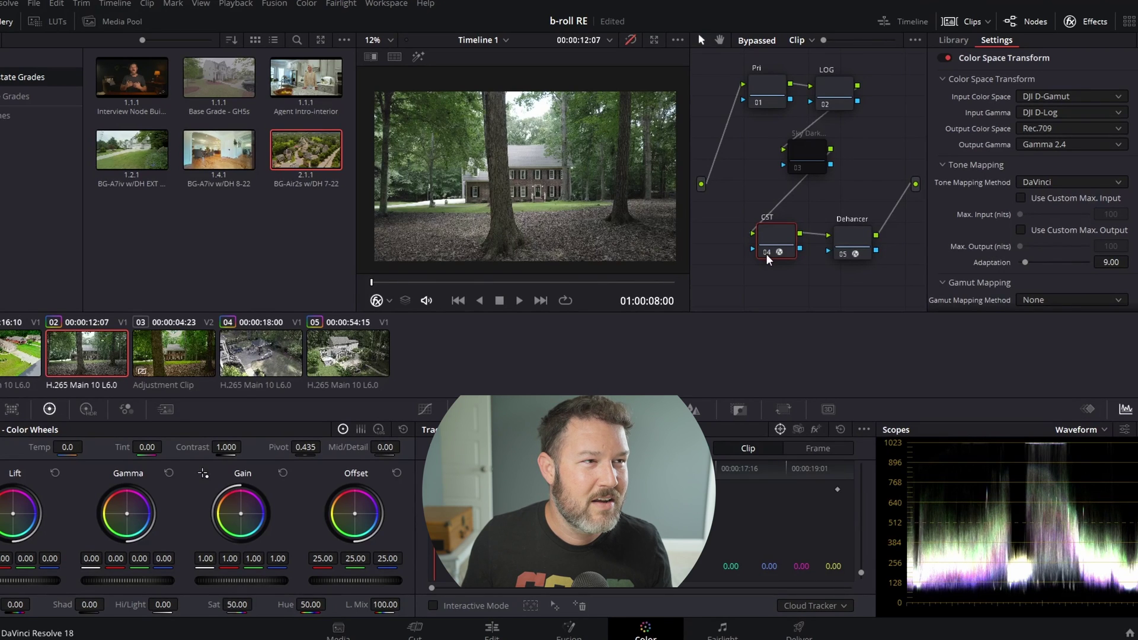
left_click(631, 40)
- On the Pri node, raise gamma to 0.13 and lower lift to -0.03 and gain to 0.86
left_click(764, 93)
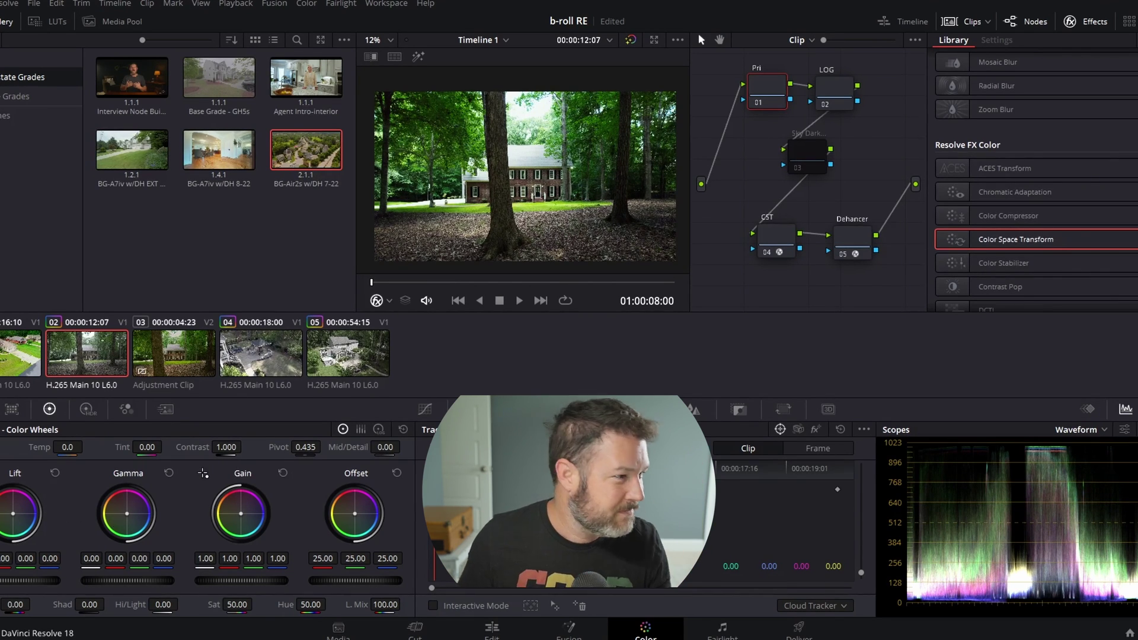
left_click_drag(113, 580, 166, 580)
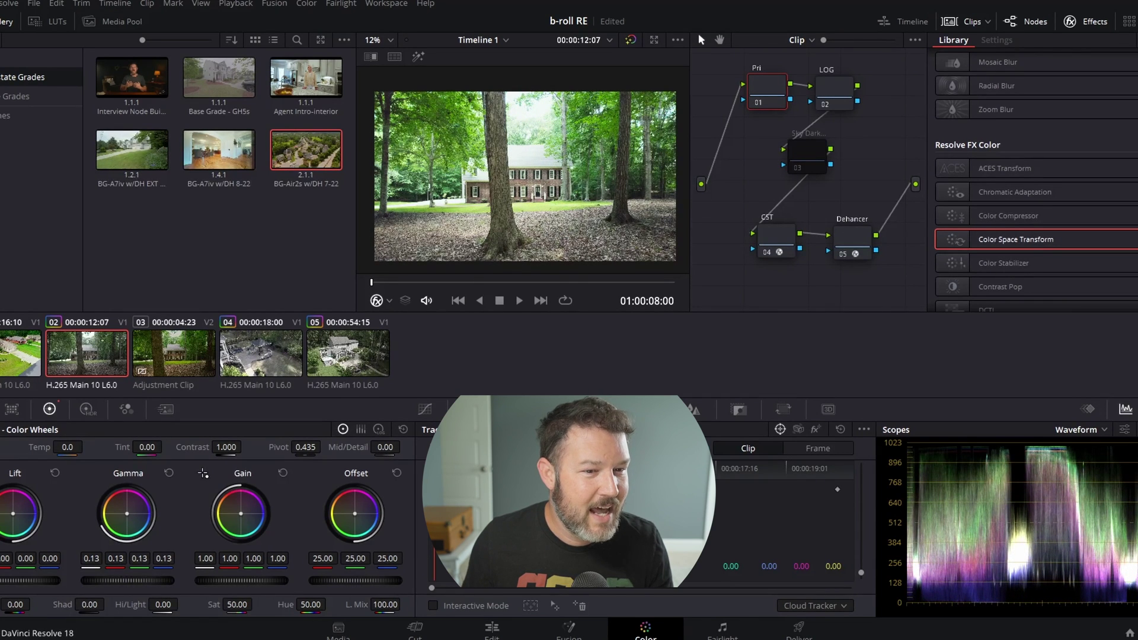
left_click_drag(36, 580, 9, 580)
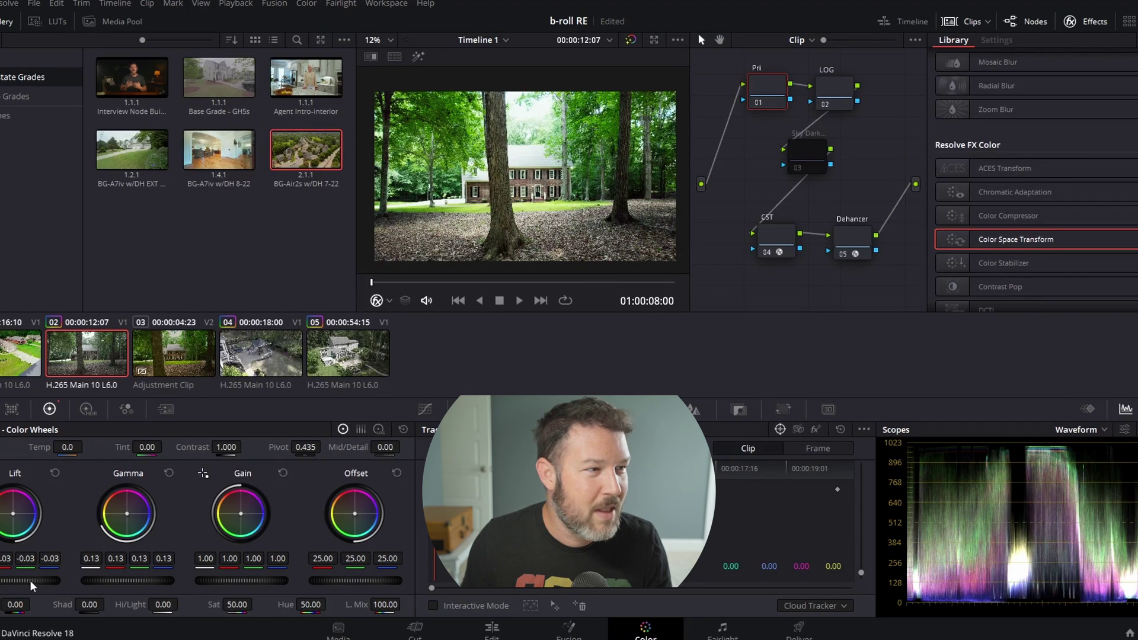
left_click_drag(276, 583, 223, 584)
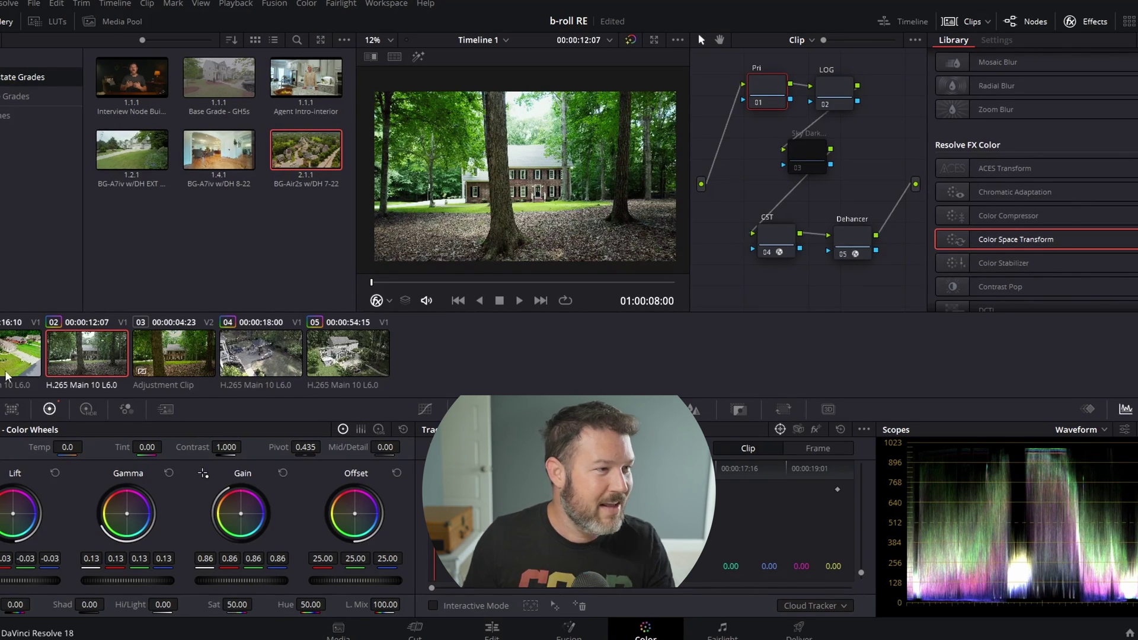
left_click(87, 409)
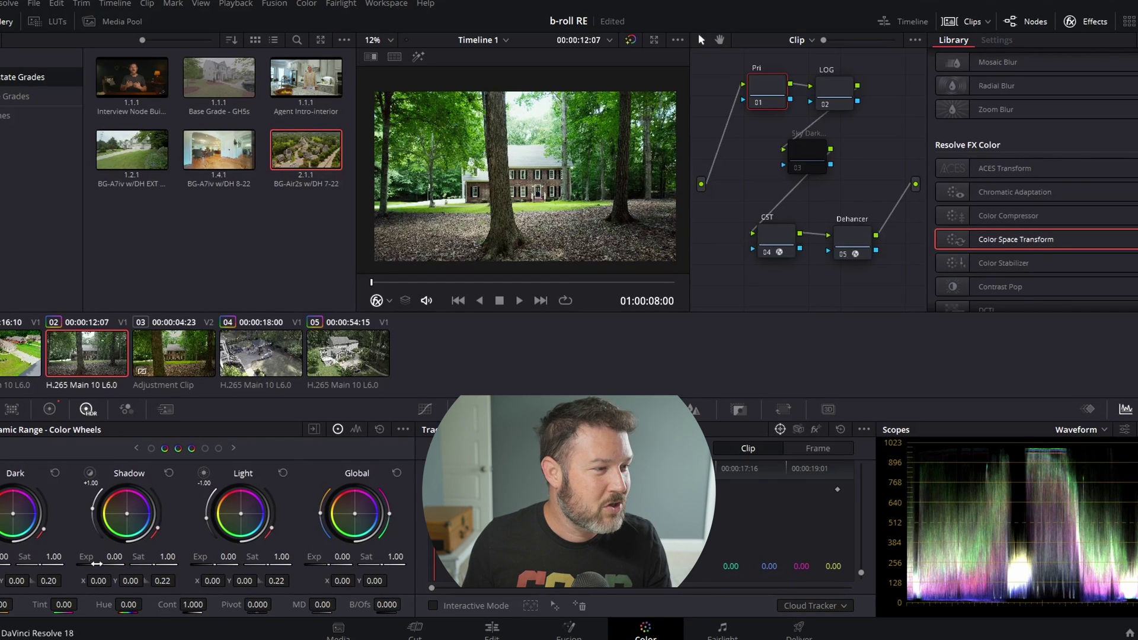
- Raise the Pri node's HDR Shadow exposure to 0.62 and Dark exposure to 0.16
mouse_move(114, 557)
left_mouse_down()
mouse_move(148, 557)
mouse_move(119, 557)
left_mouse_up()
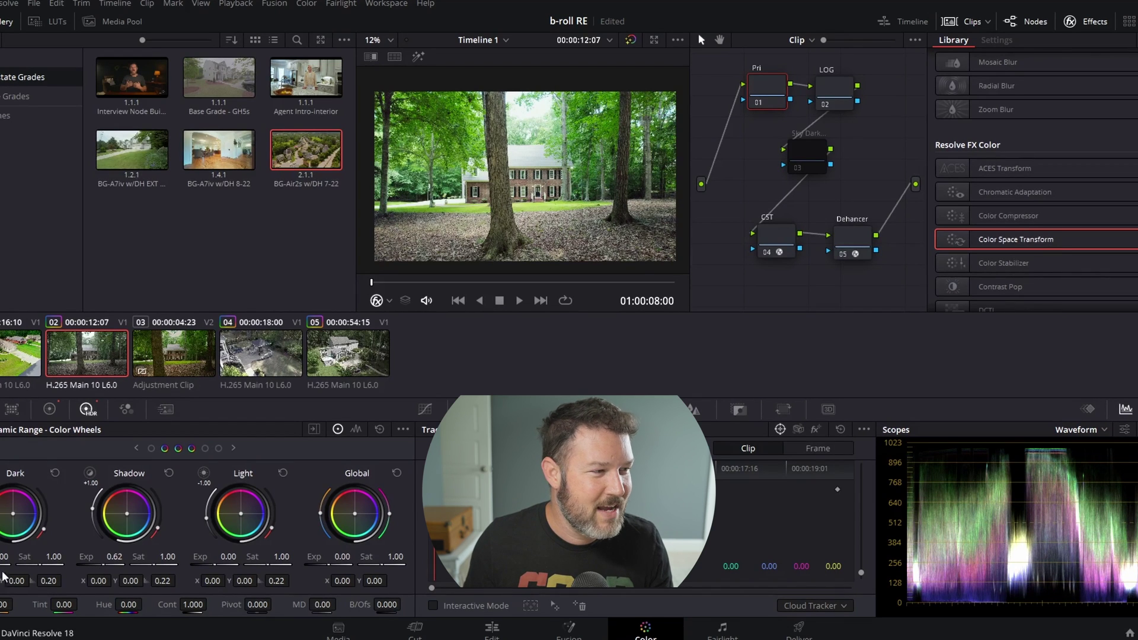
left_click_drag(4, 557, 10, 556)
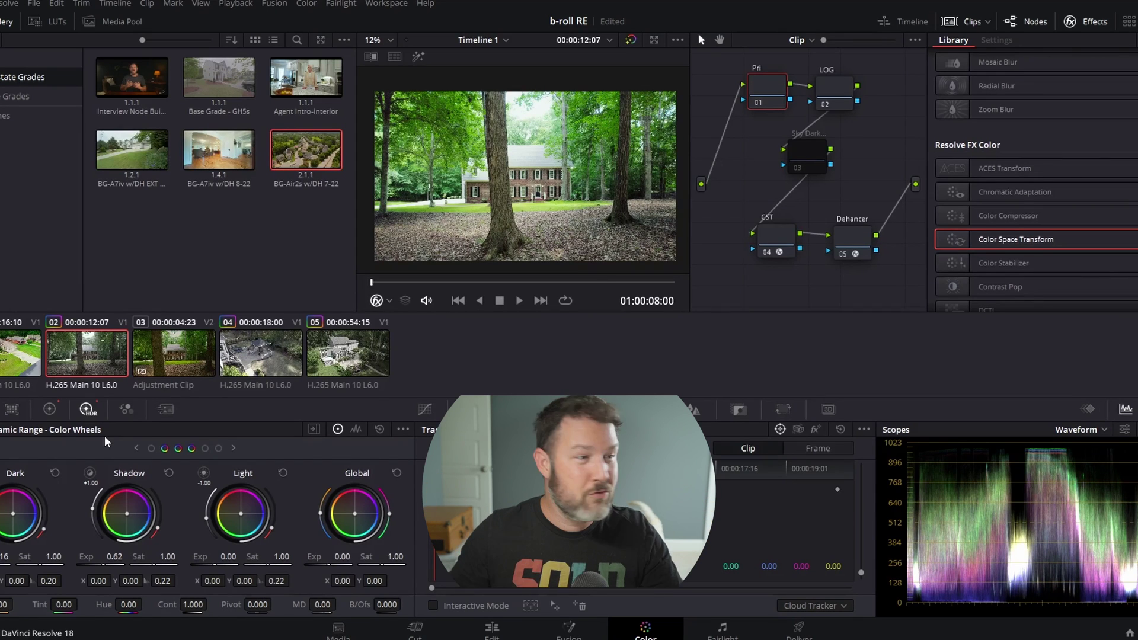
- Reset the Pri node's Hi/Light on the primary wheels, then bring it down to -82
left_click(55, 410)
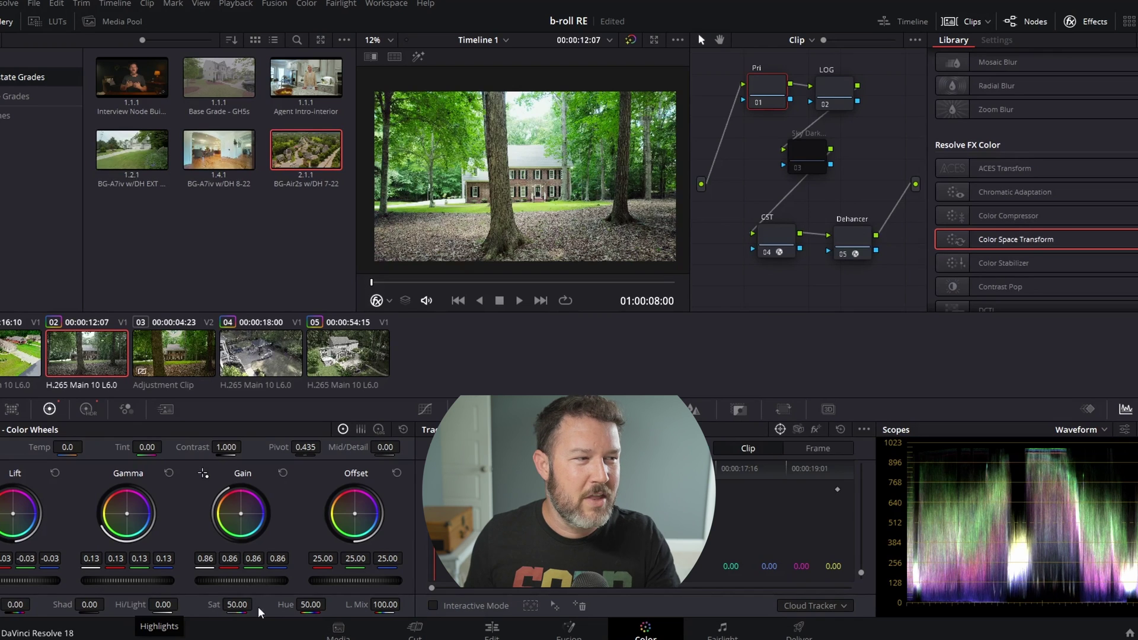
left_click(96, 407)
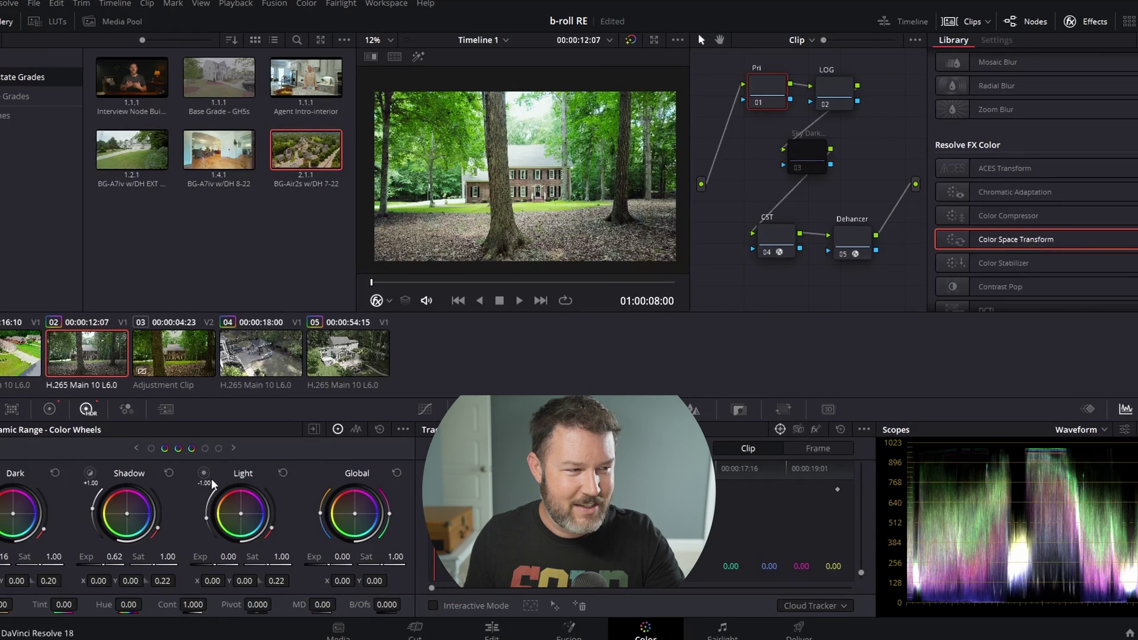
left_click(47, 409)
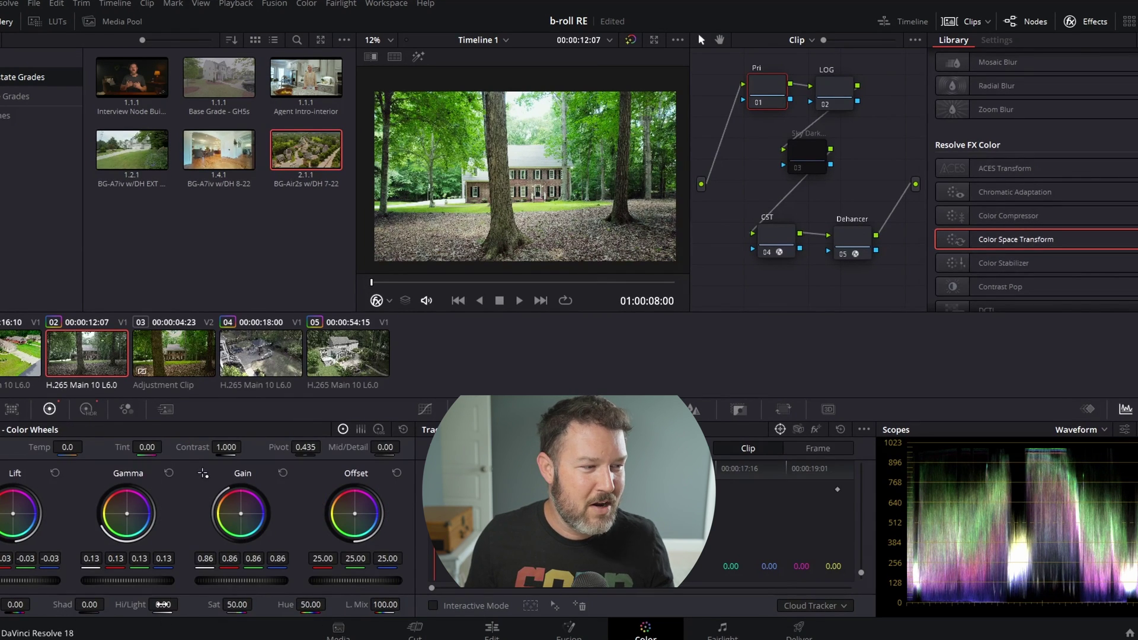
left_click_drag(163, 604, 216, 605)
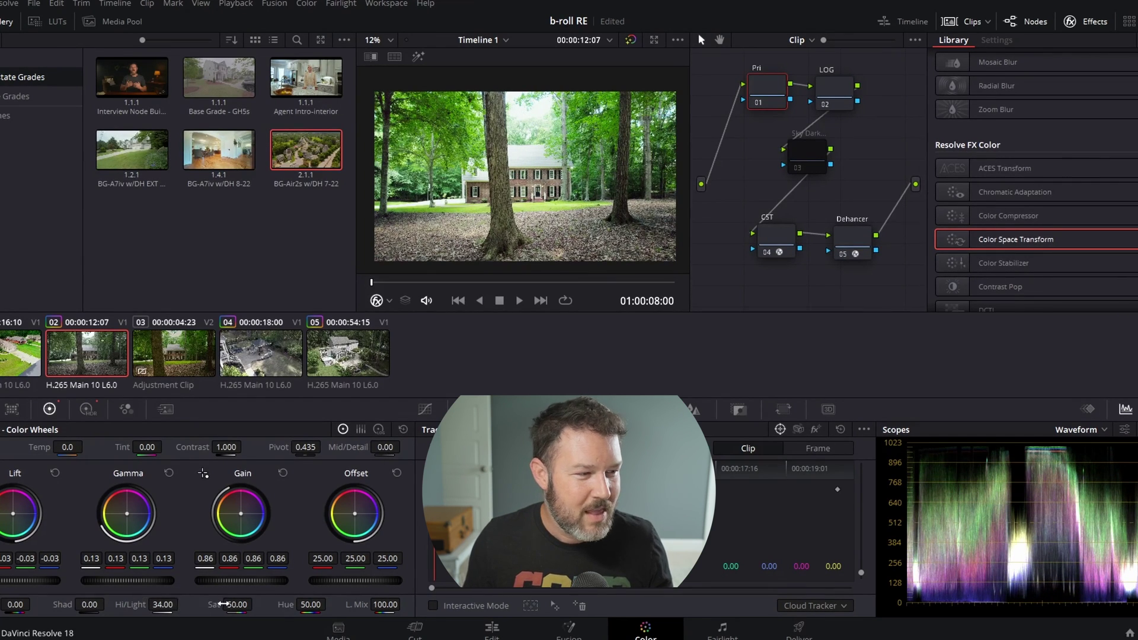
mouse_move(175, 605)
left_mouse_down()
mouse_move(142, 604)
mouse_move(196, 604)
mouse_move(182, 603)
left_mouse_up()
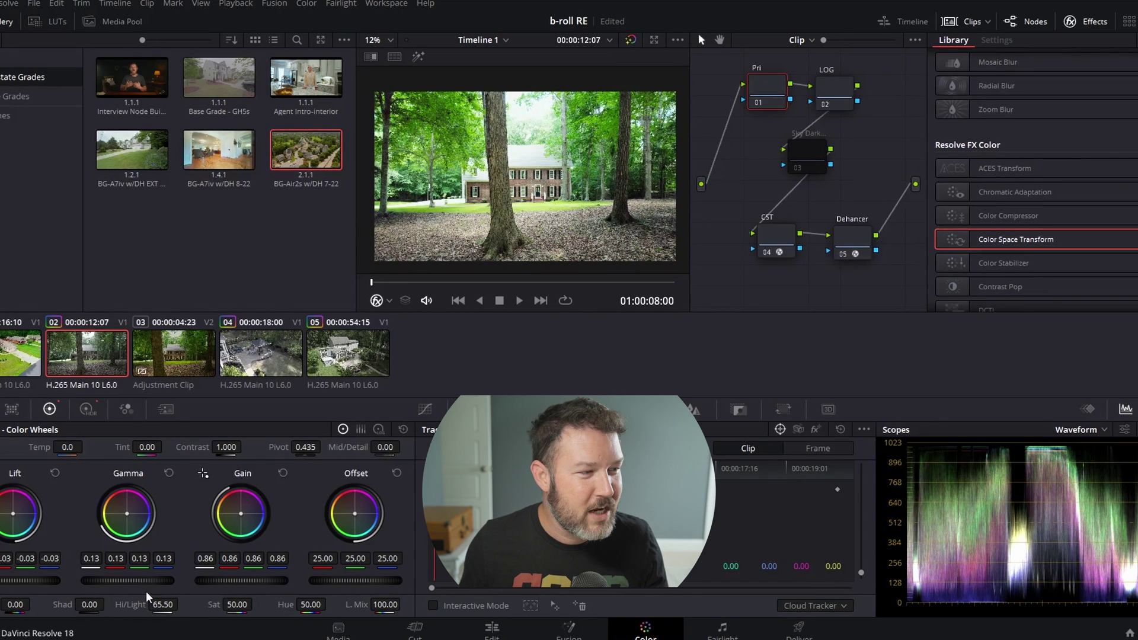
mouse_move(167, 605)
left_mouse_down()
mouse_move(142, 605)
mouse_move(175, 597)
left_mouse_up()
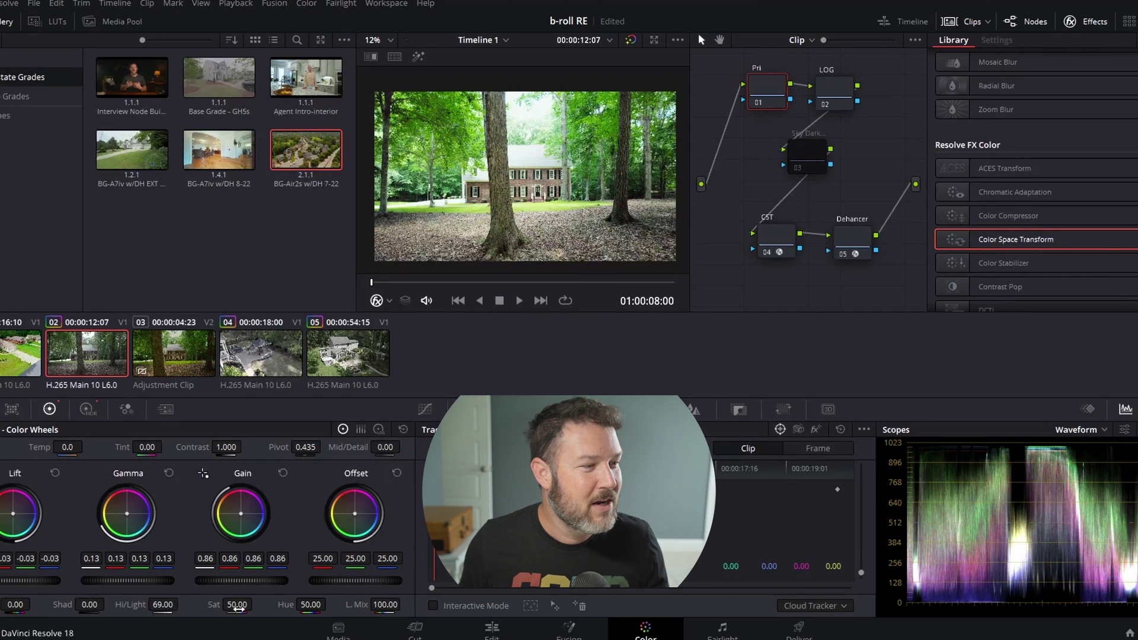
double_click(130, 603)
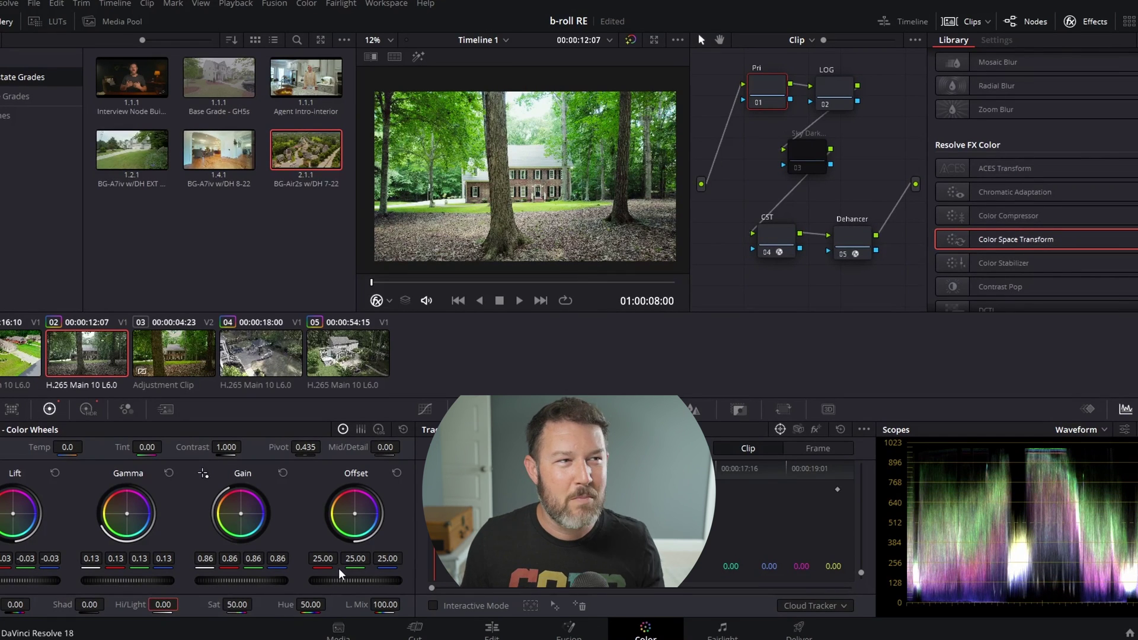
left_click_drag(163, 604, 139, 604)
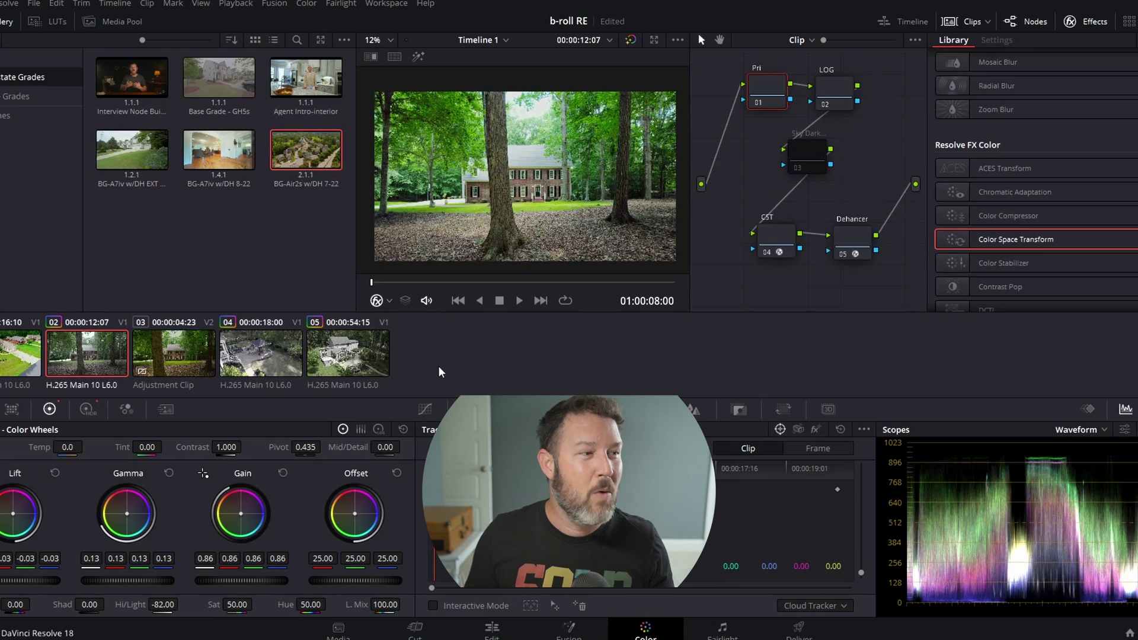
- Disable the Video 2 track holding the adjustment clip, preview on Color, and return to Edit
key("shift+4")
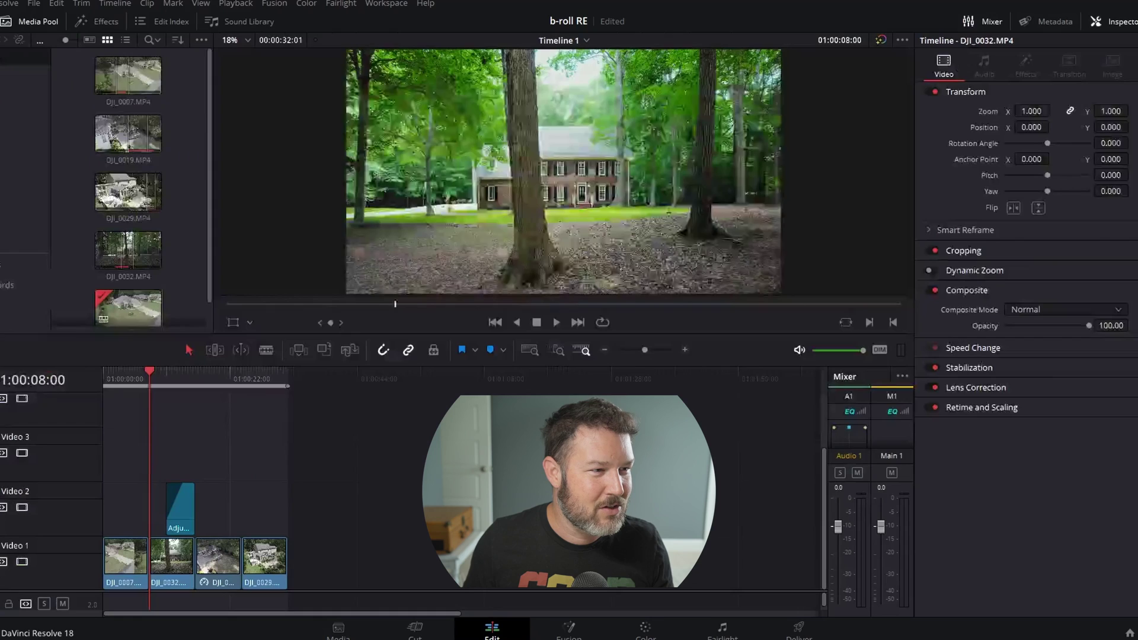
left_click(22, 507)
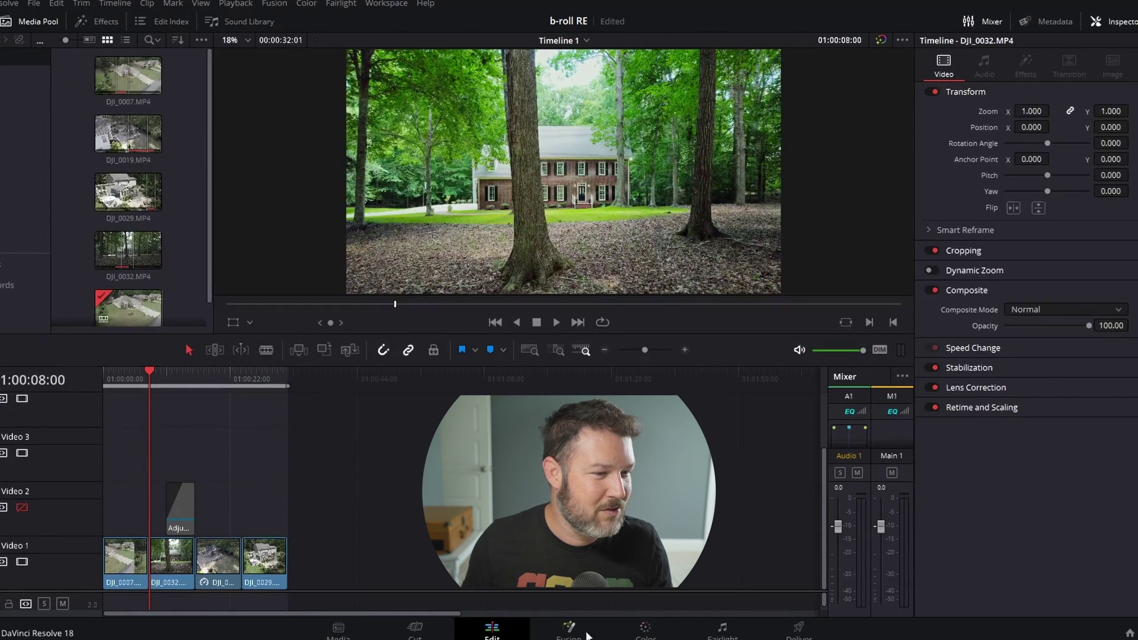
left_click(632, 637)
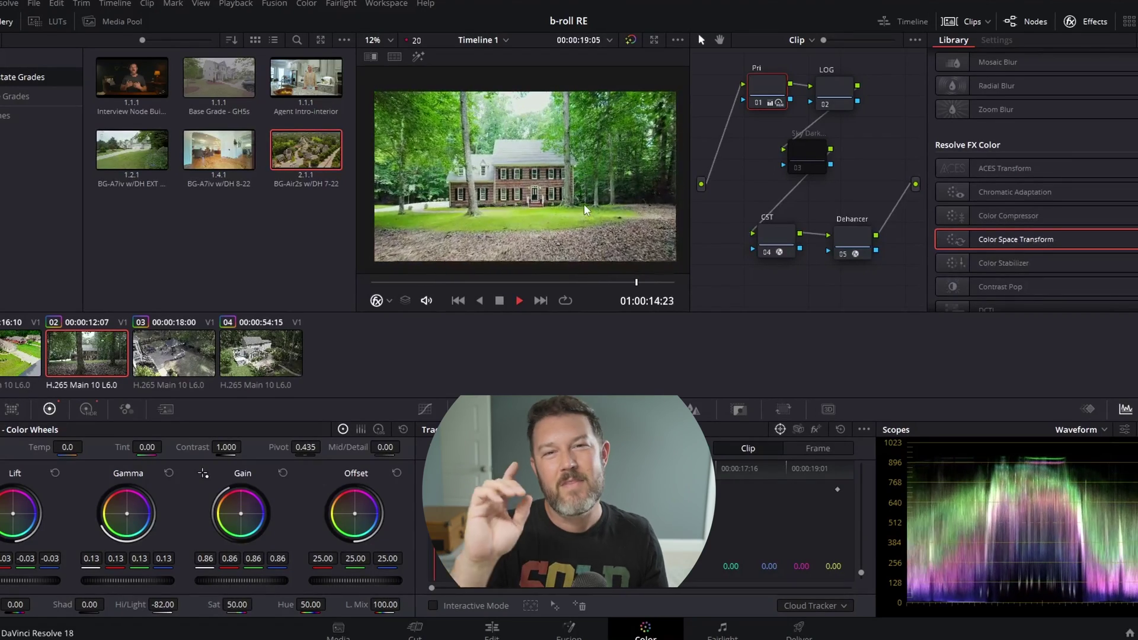
key("space")
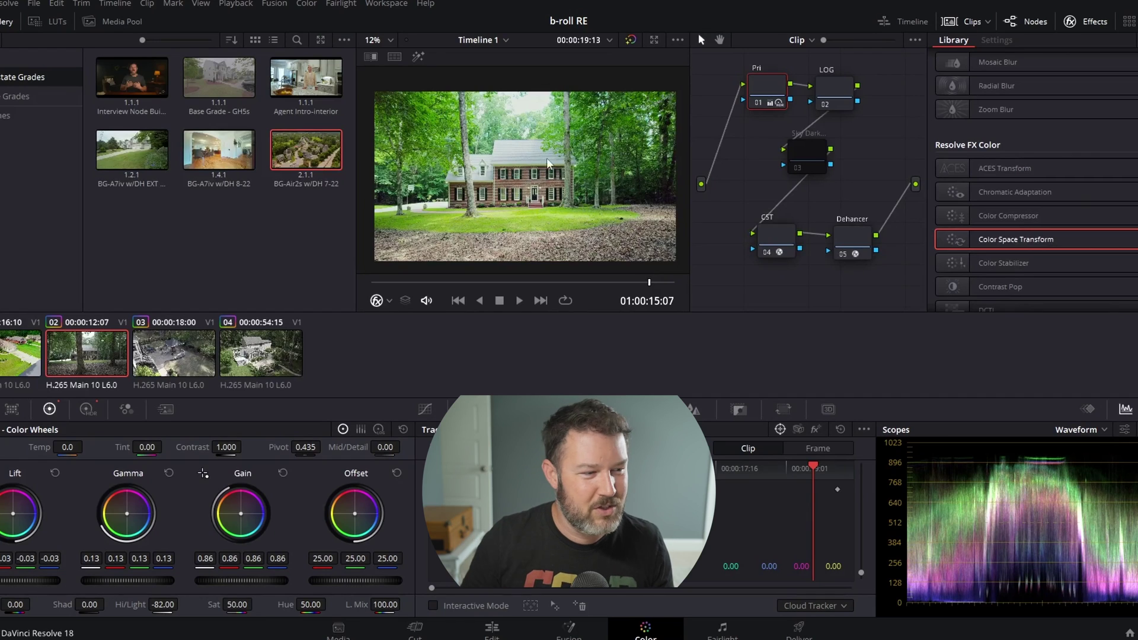
key("shift+4")
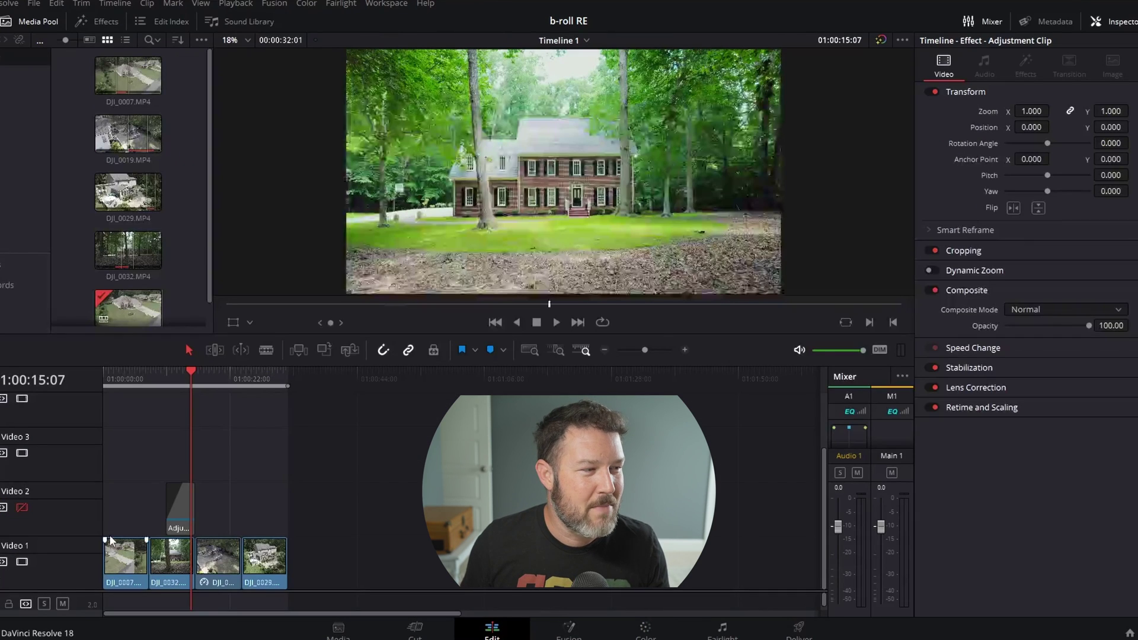
- Re-enable the Video 2 track and select the adjustment clip, showing its Inspector settings
left_click(22, 507)
left_click(181, 521)
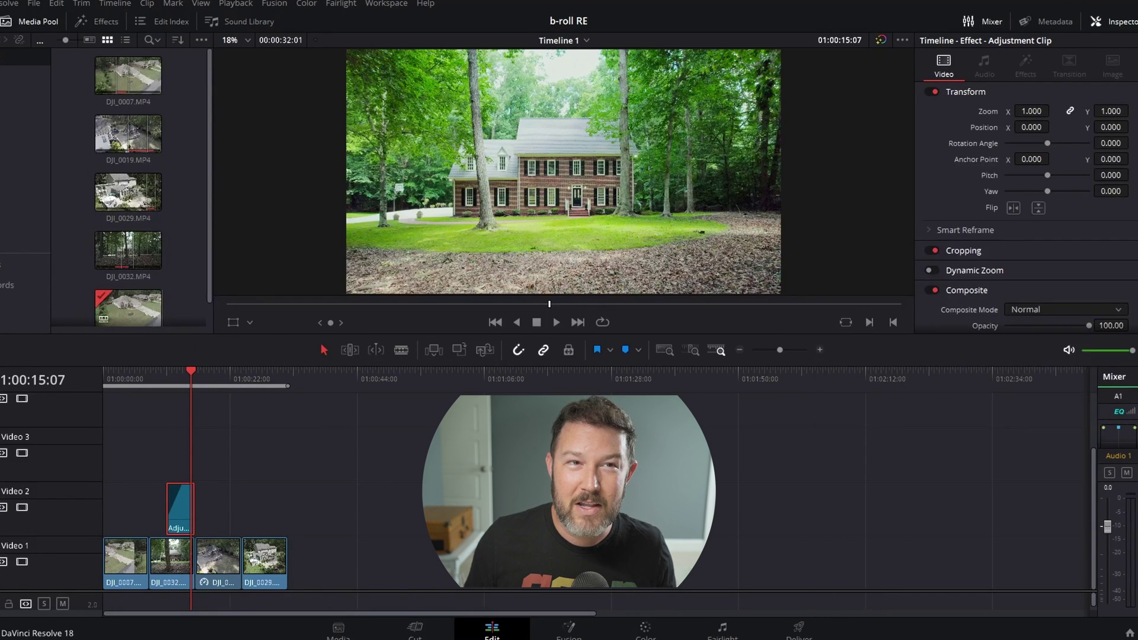
left_click(1124, 22)
left_click(1126, 24)
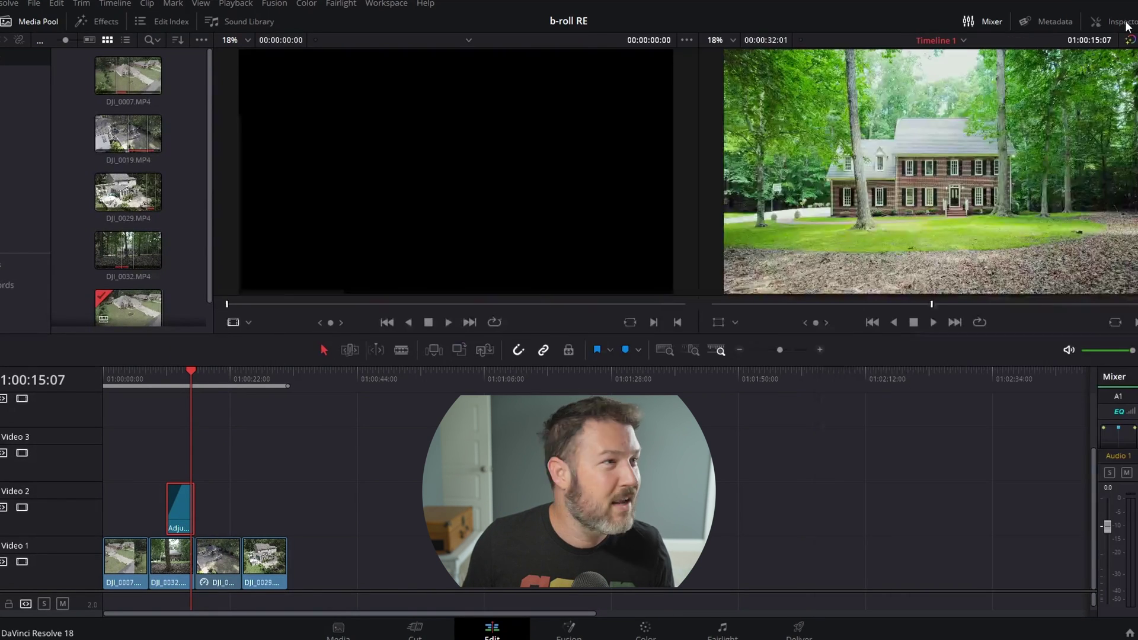
- Search the Effects list, pick the Adjustment Clip effect, then open the clip on Color
left_click(92, 23)
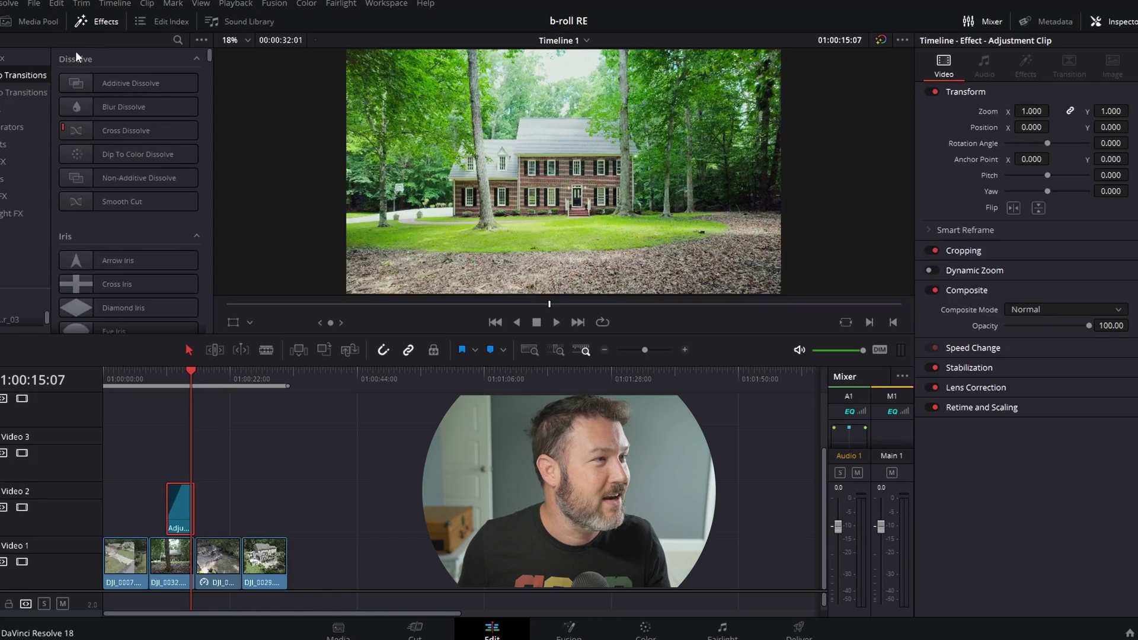
left_click(173, 40)
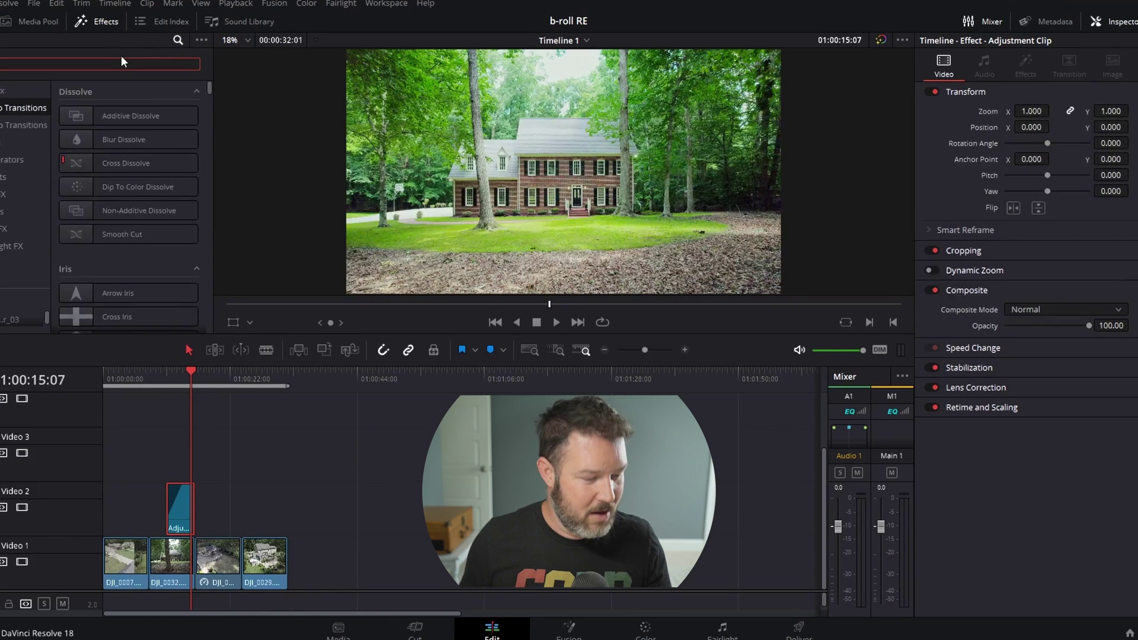
type("camera")
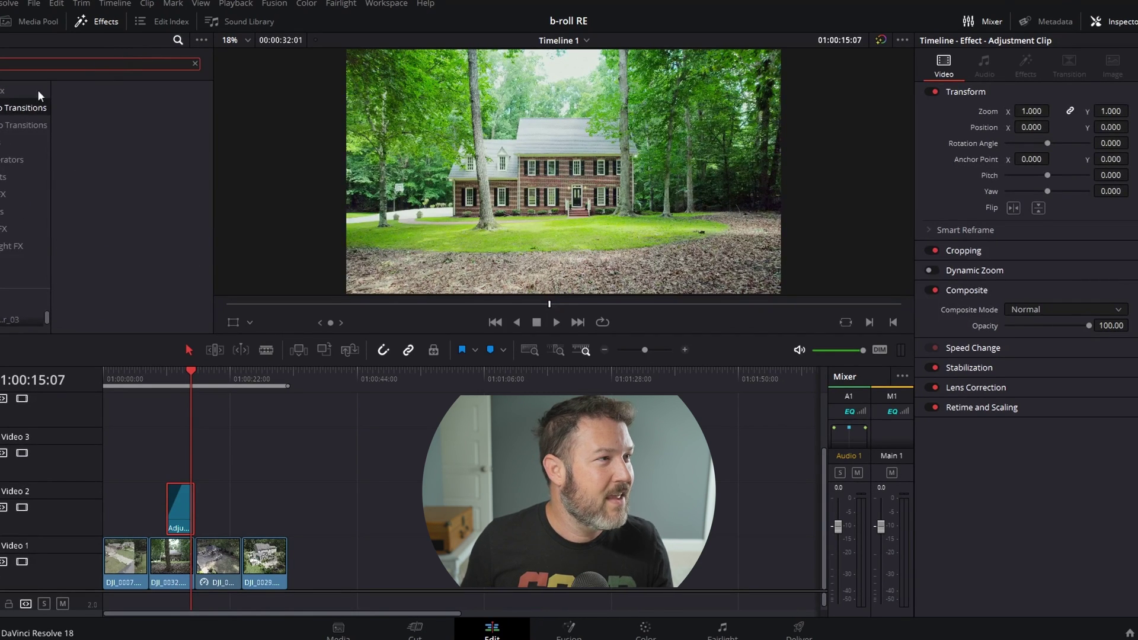
left_click(101, 113)
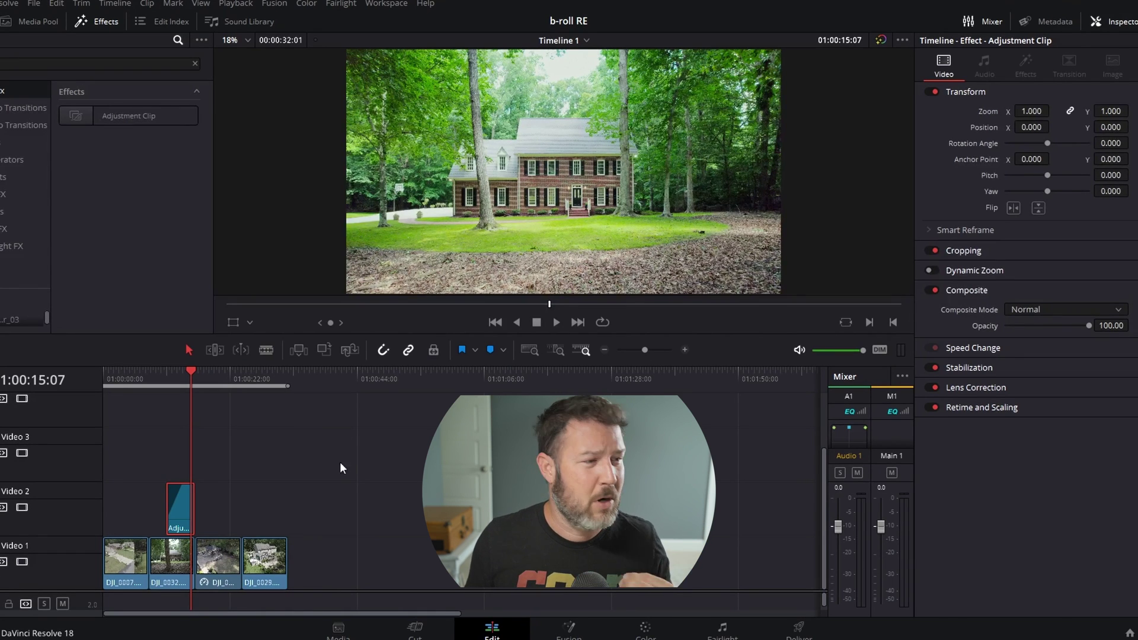
left_click(631, 636)
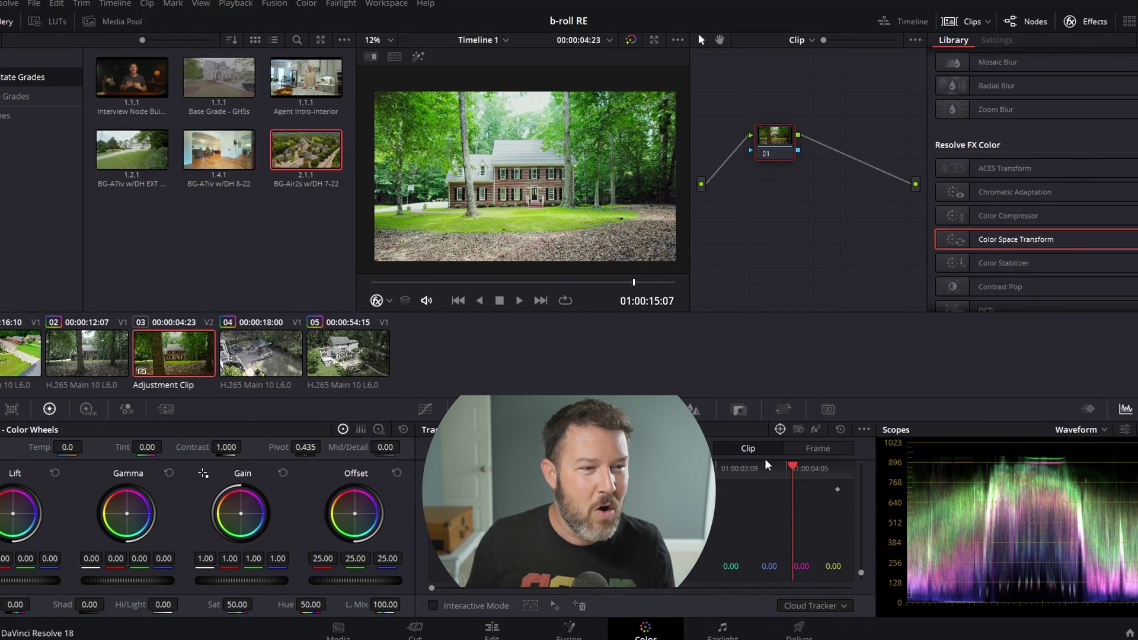
- Lower the adjustment clip's gain to 0.92 and lift to -0.01, then return to Edit
left_click_drag(789, 468, 825, 469)
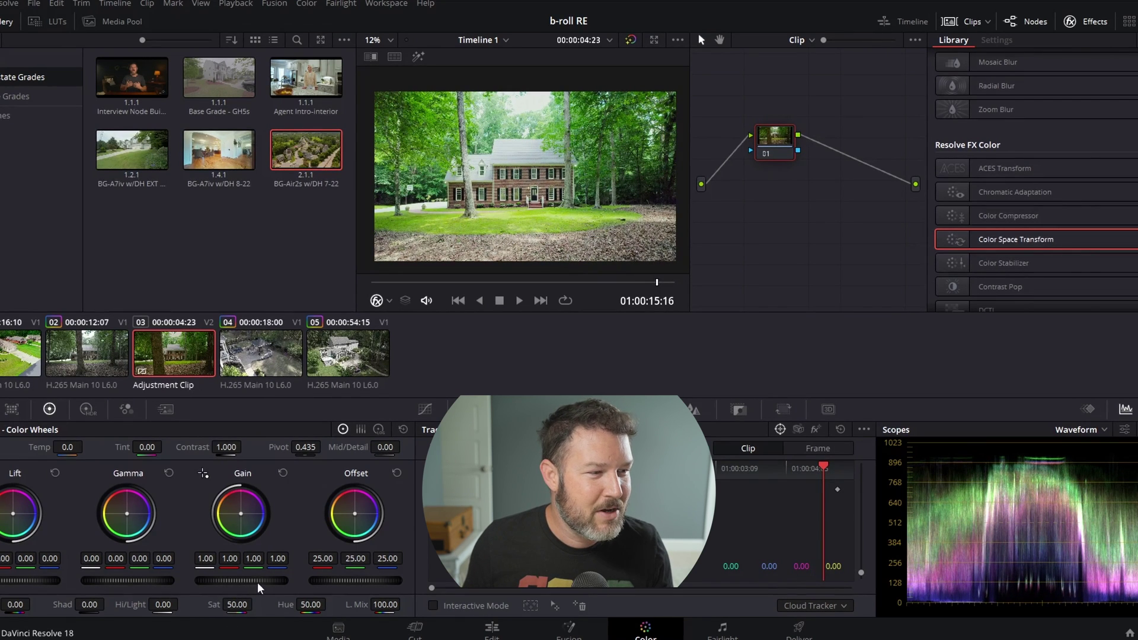
left_click_drag(262, 587, 237, 587)
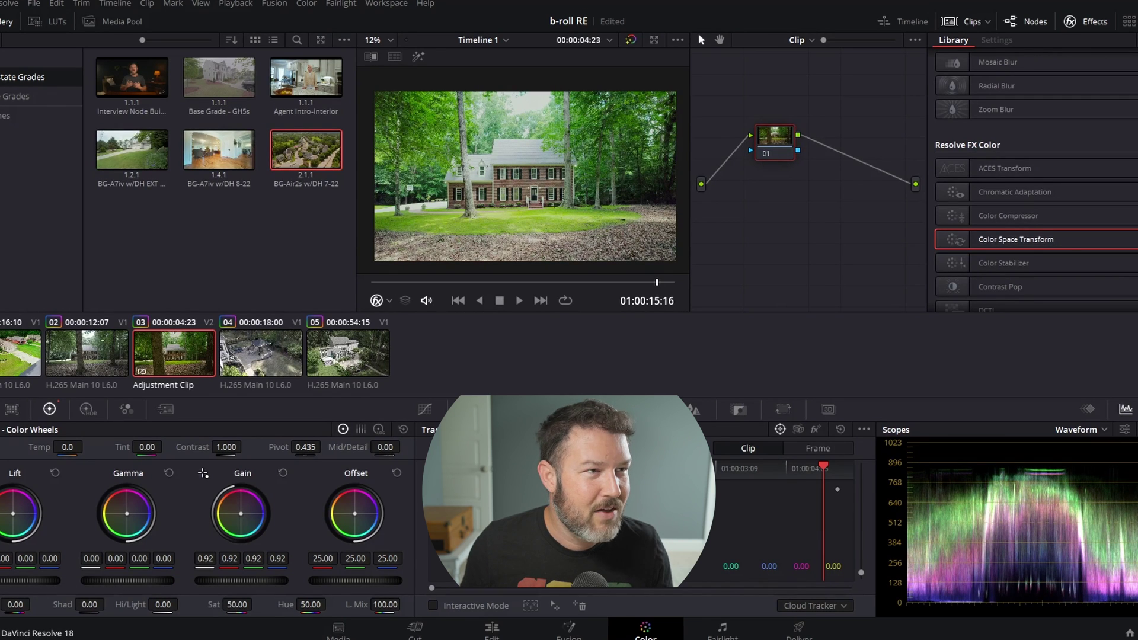
left_click_drag(35, 581, 30, 580)
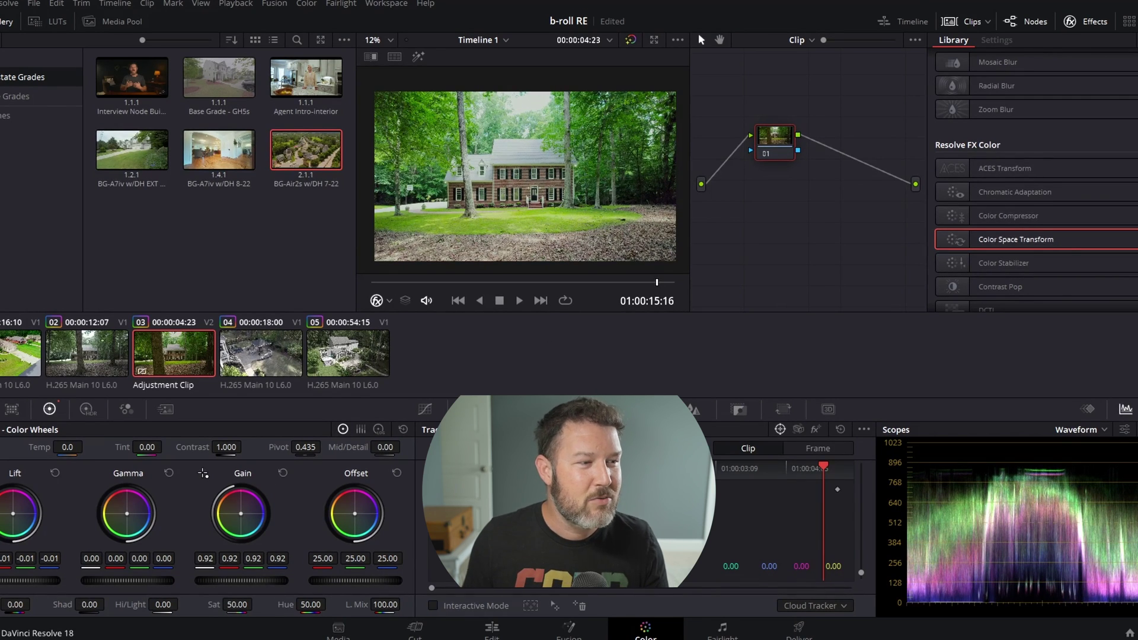
key("shift+4")
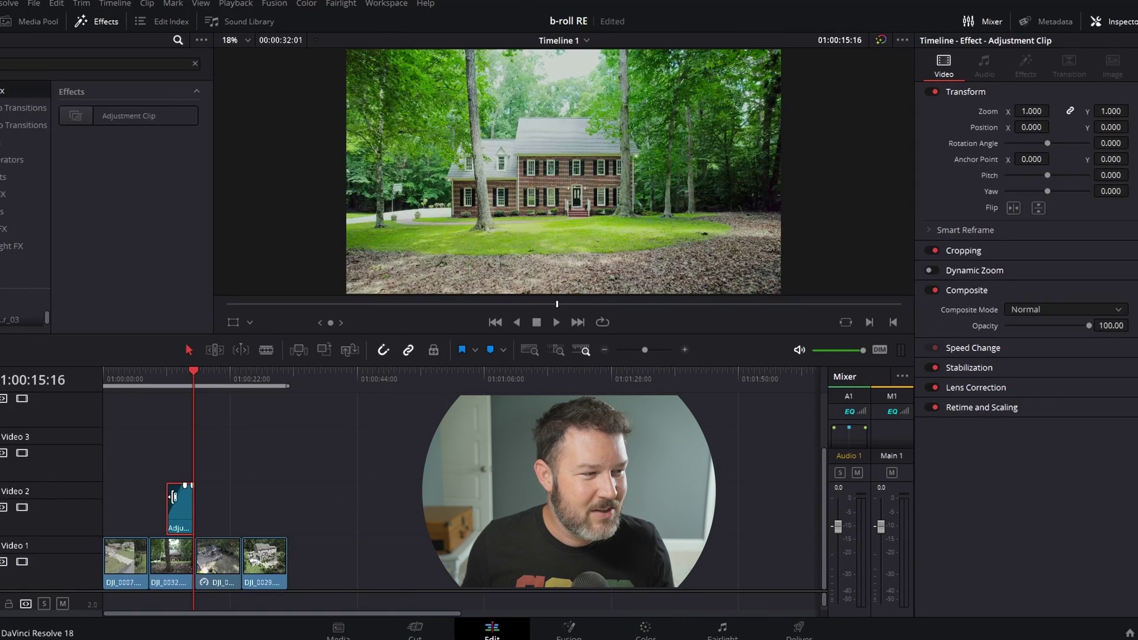
- Give the adjustment clip a roughly three-second fade-in ending at 01:00:13:01, then return to Color
scroll(179, 490, "up", 5)
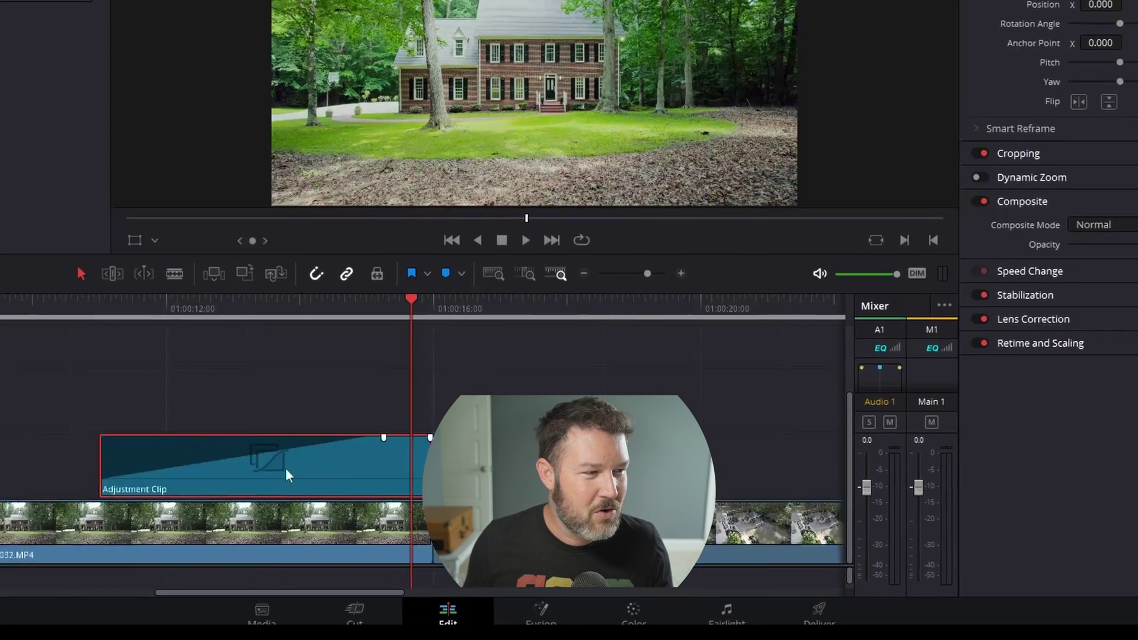
scroll(286, 468, "up", 1)
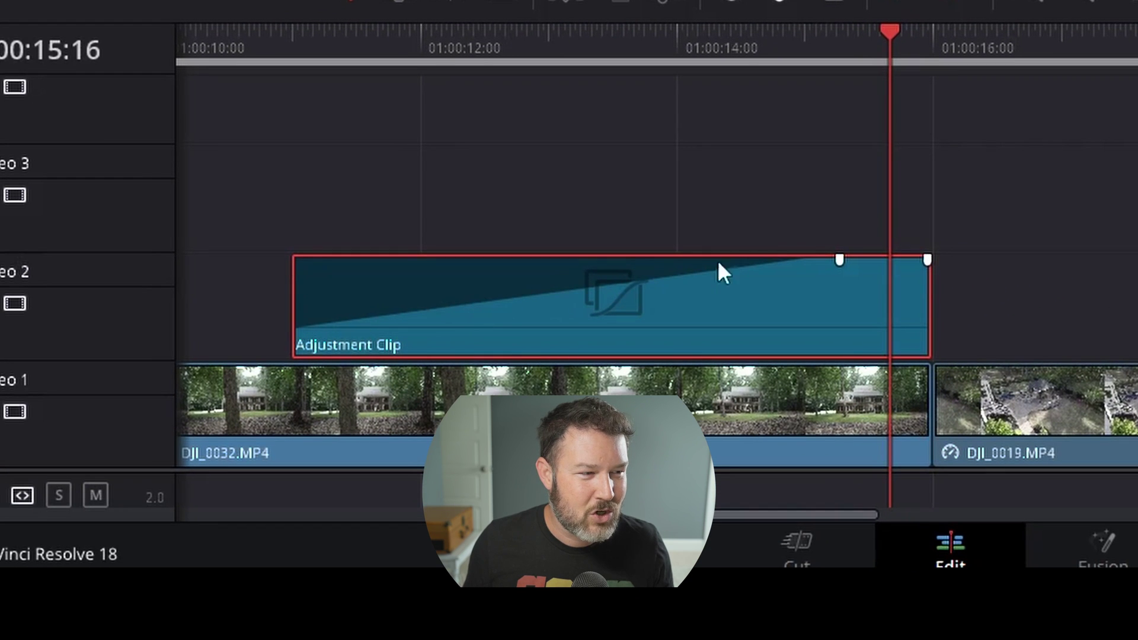
left_click_drag(836, 260, 296, 259)
left_click_drag(194, 259, 360, 237)
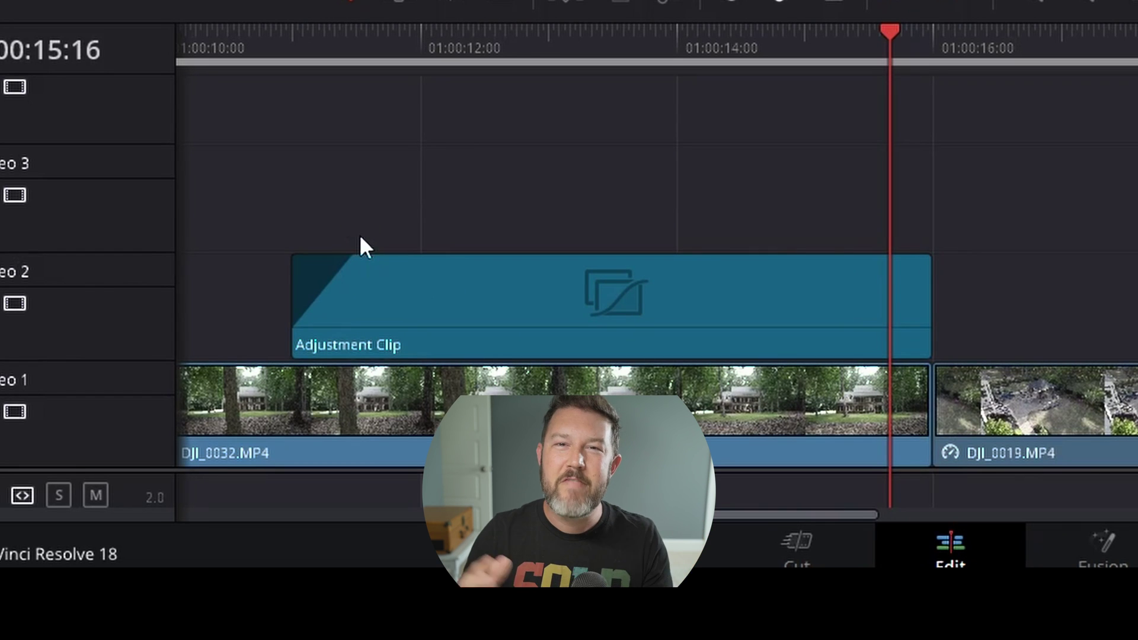
mouse_move(414, 267)
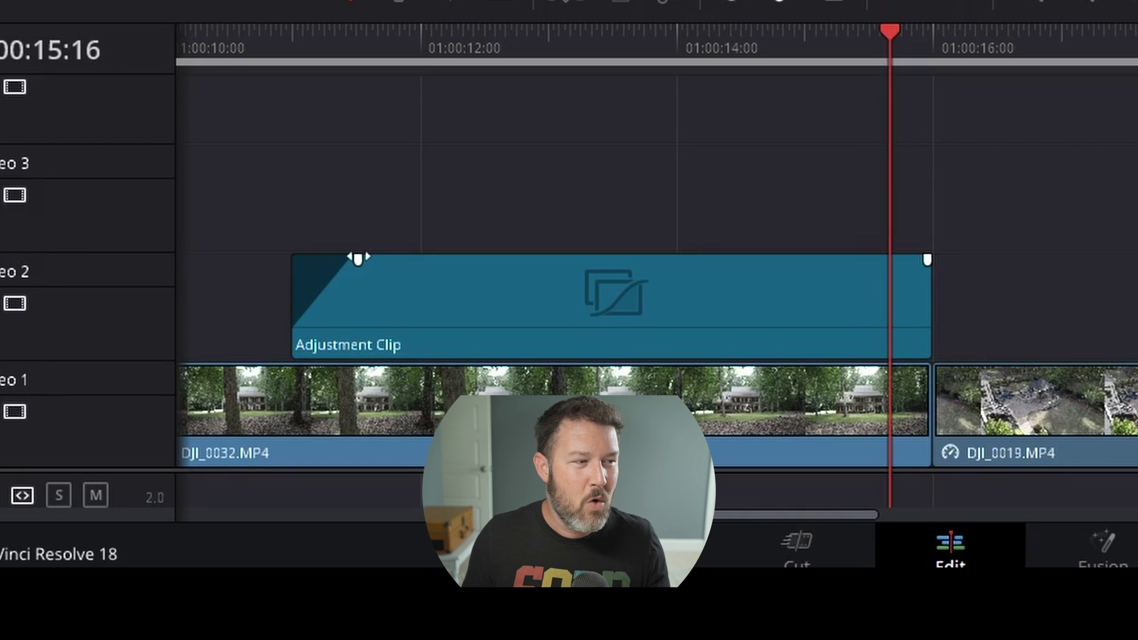
left_click_drag(357, 259, 217, 250)
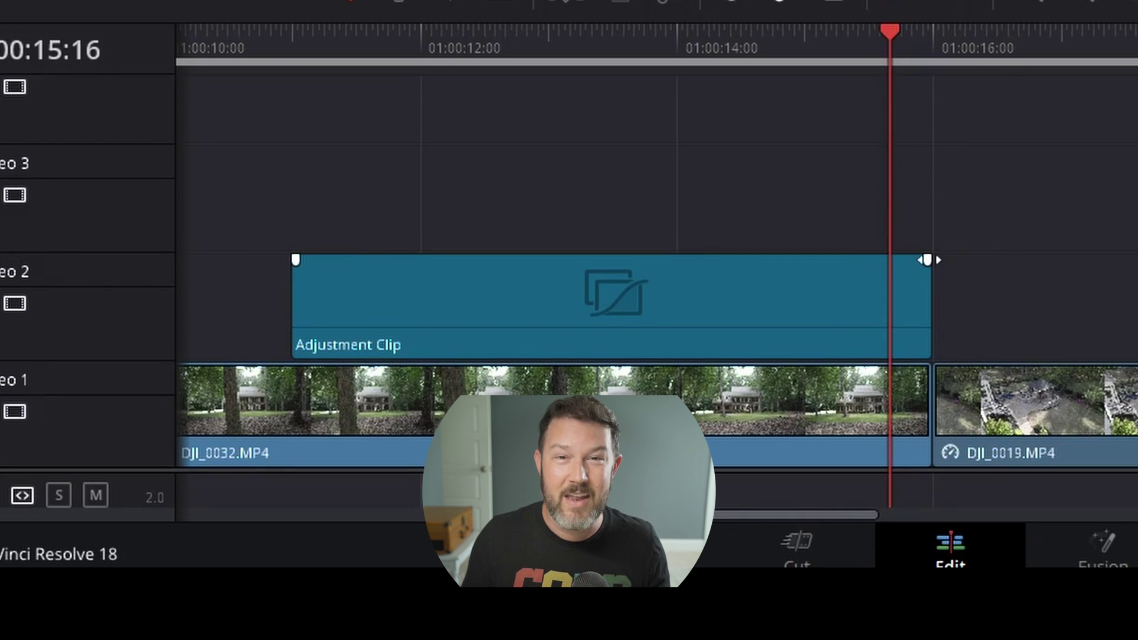
mouse_move(928, 260)
left_mouse_down()
mouse_move(801, 260)
mouse_move(930, 259)
left_mouse_up()
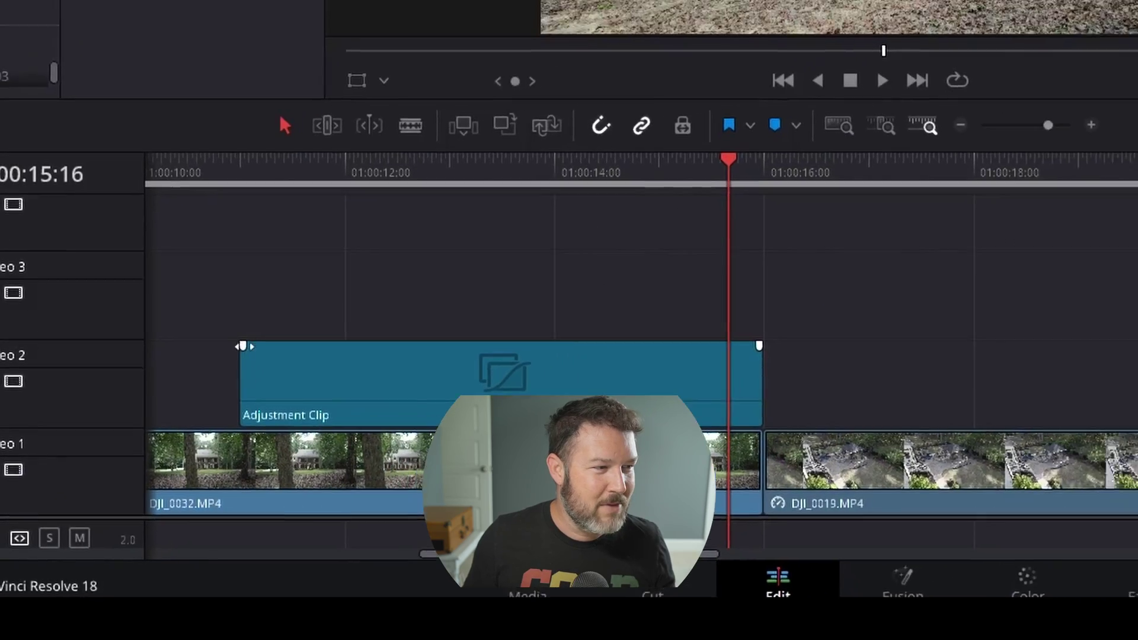
left_click_drag(243, 347, 614, 347)
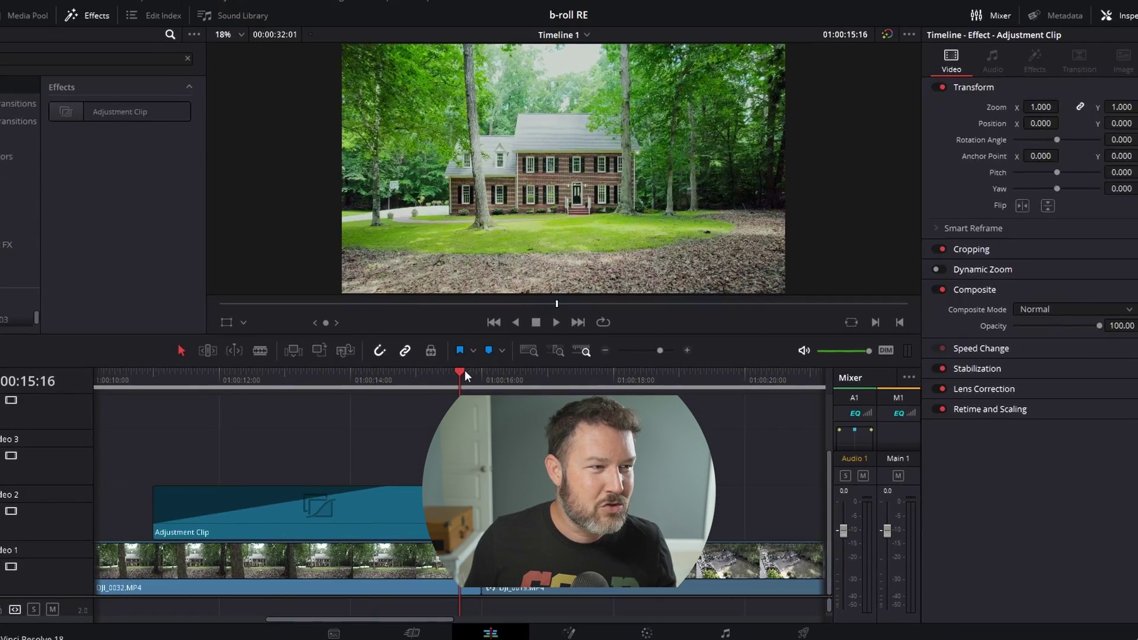
left_click_drag(465, 372, 354, 385)
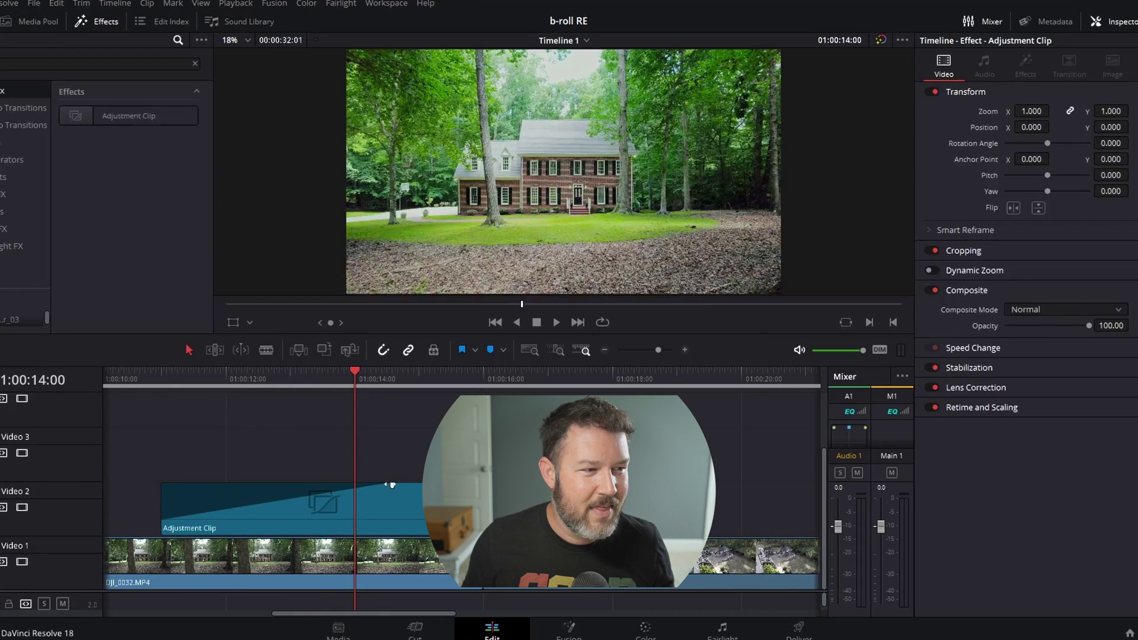
left_click_drag(391, 484, 360, 484)
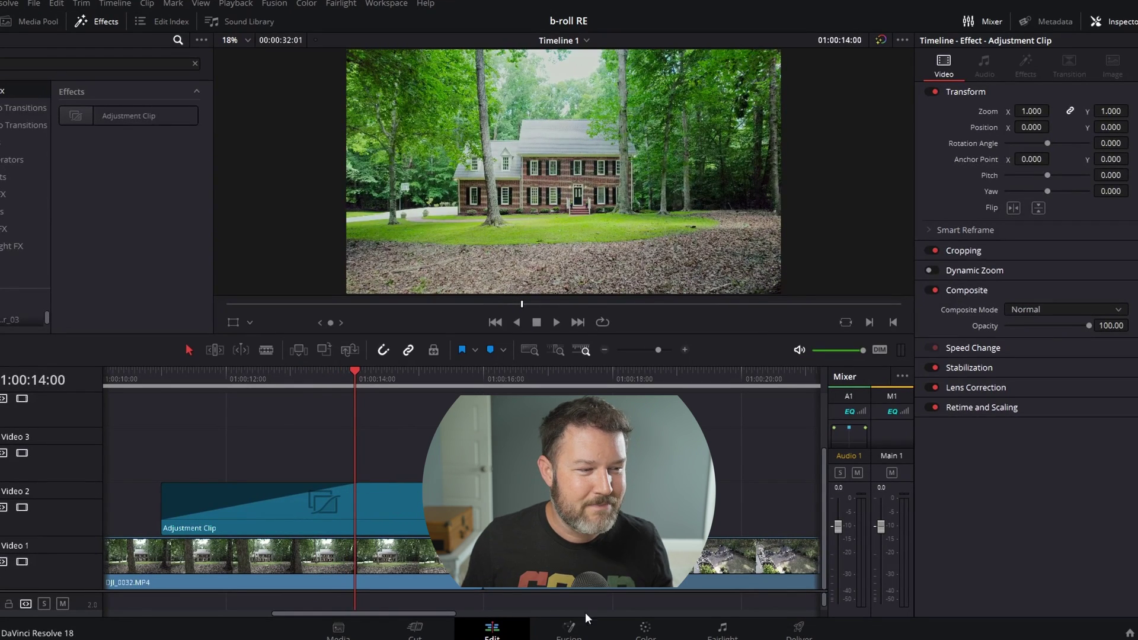
left_click(642, 631)
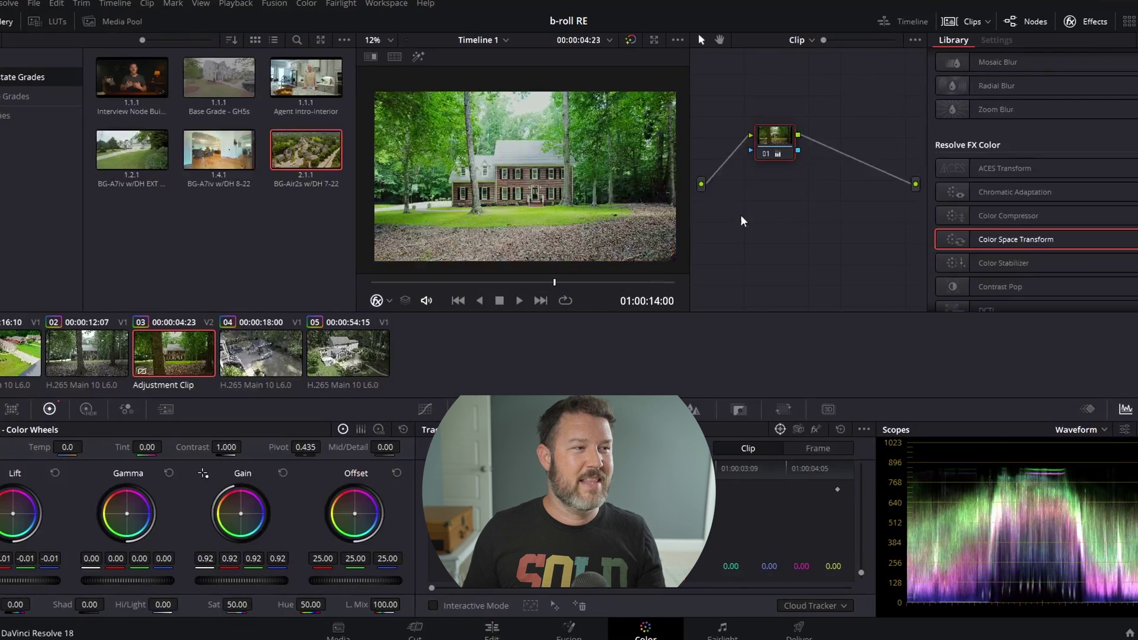
- On clip 02, toggle Dehancer node 05 off and on to compare, then select Sky Dark node 03
key("Up")
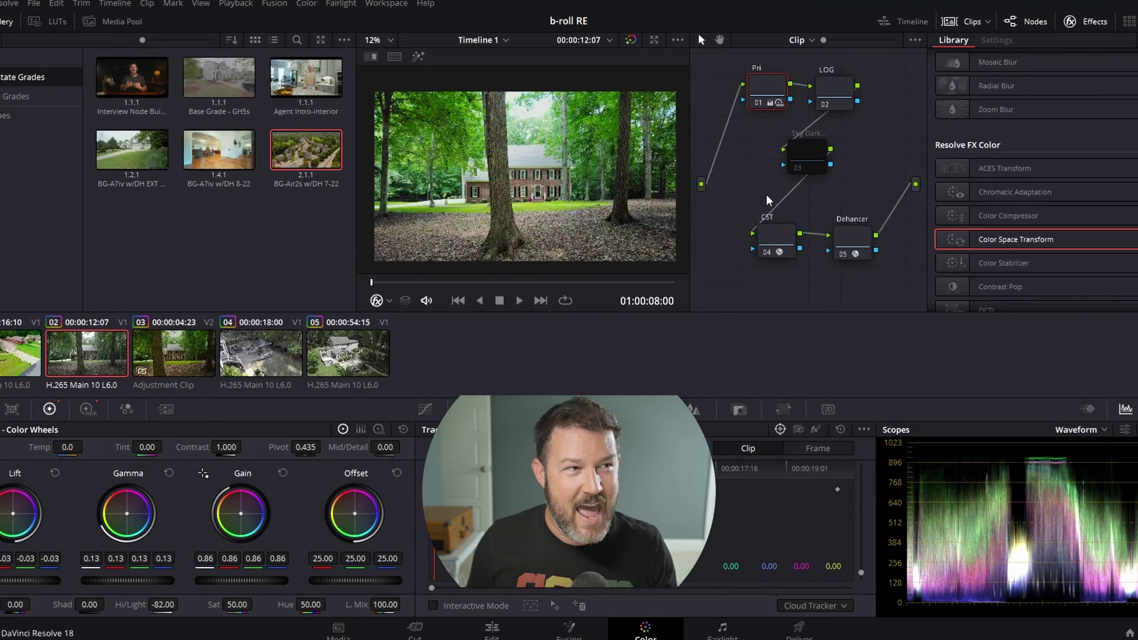
left_click(825, 83)
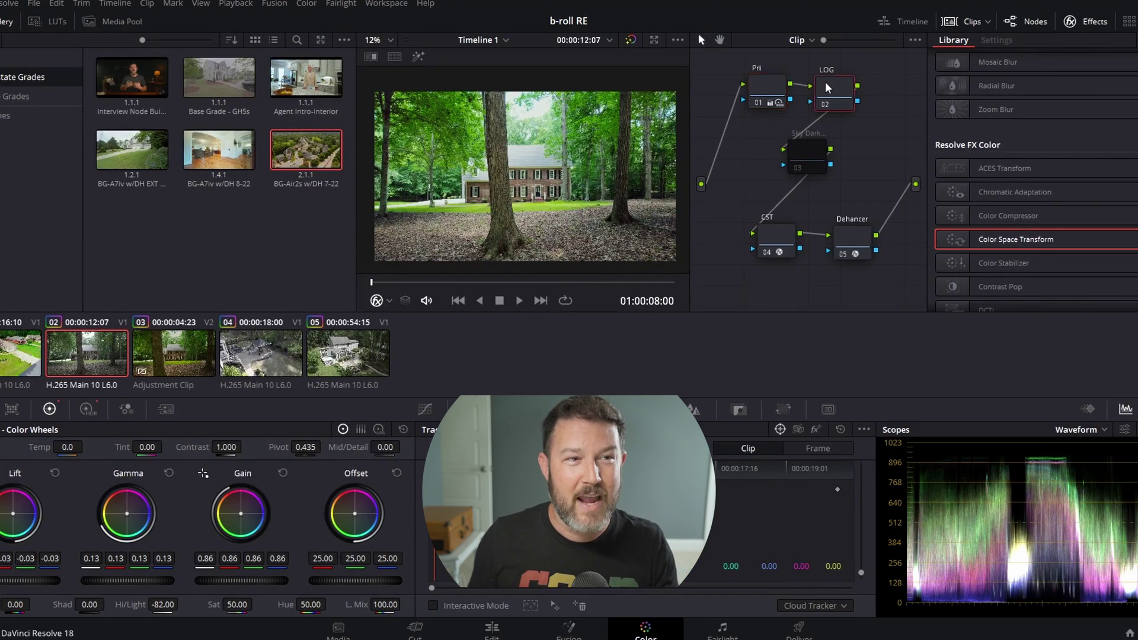
left_click(840, 253)
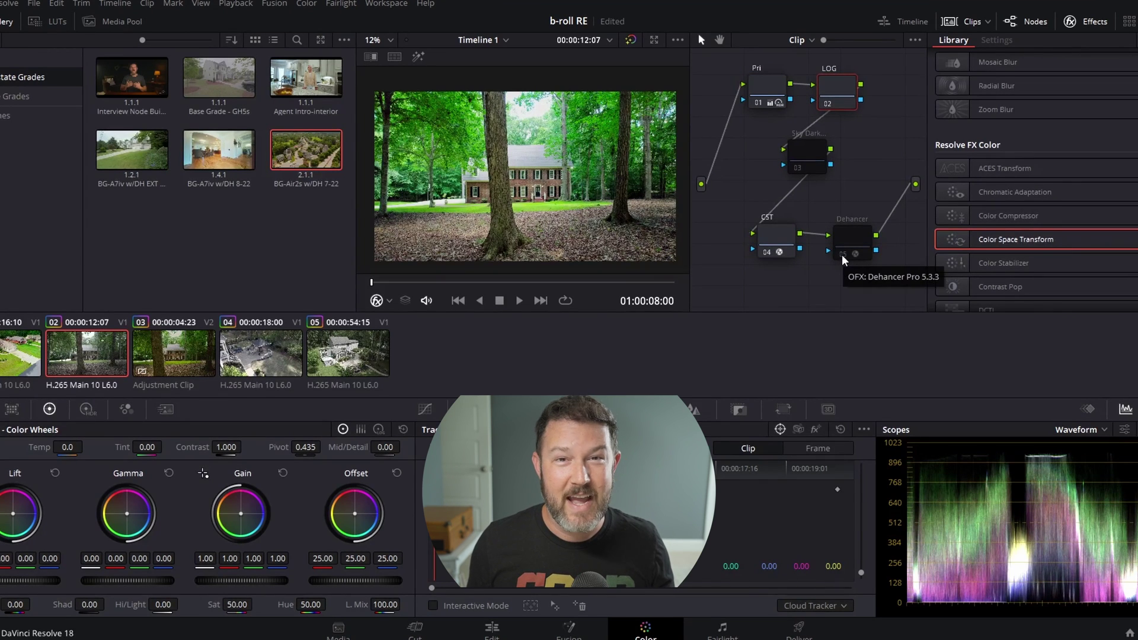
left_click(842, 254)
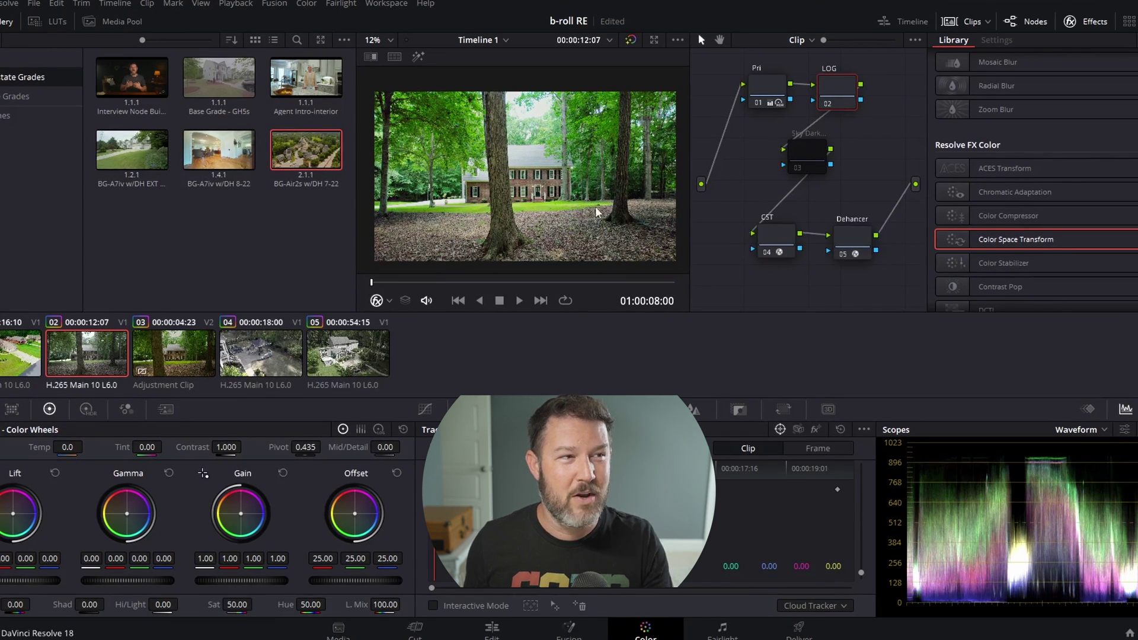
scroll(482, 201, "up", 2)
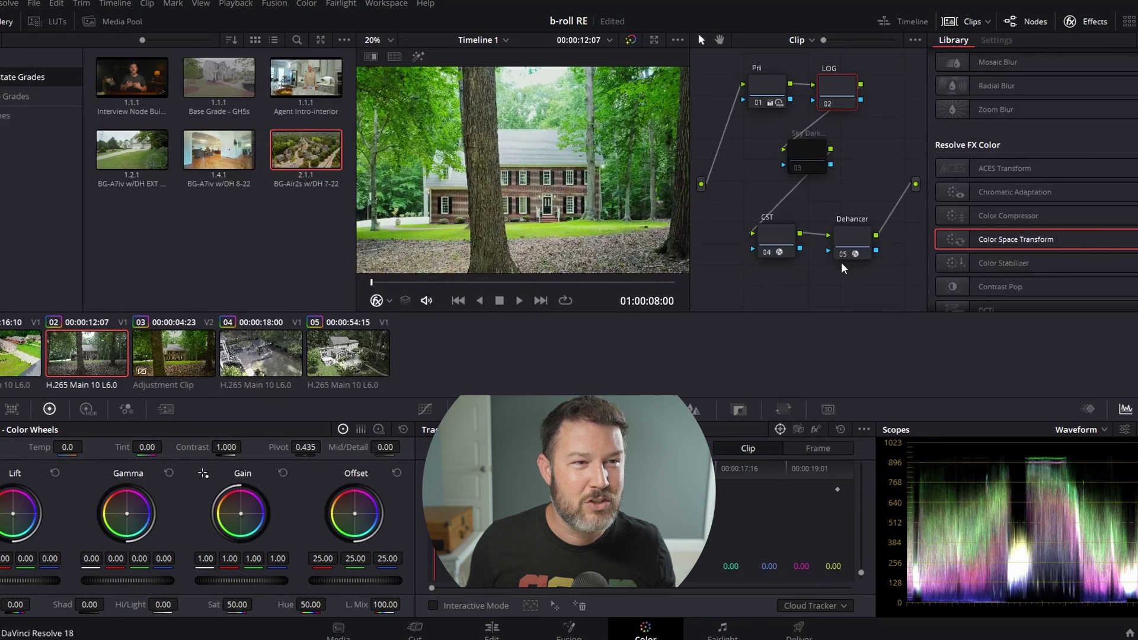
left_click(841, 257)
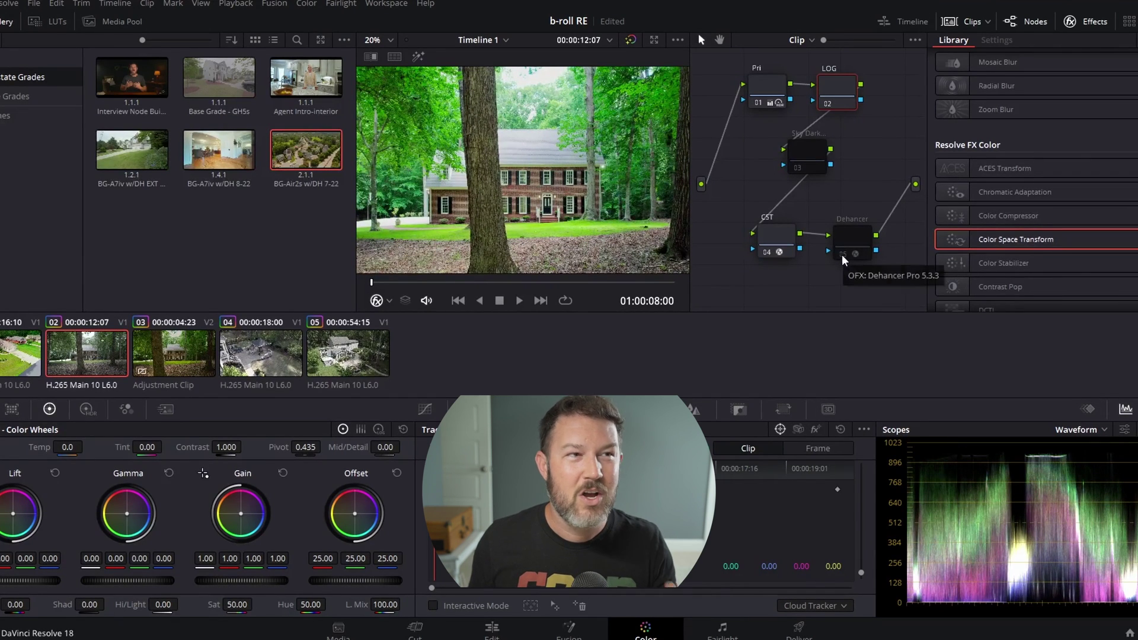
left_click(842, 255)
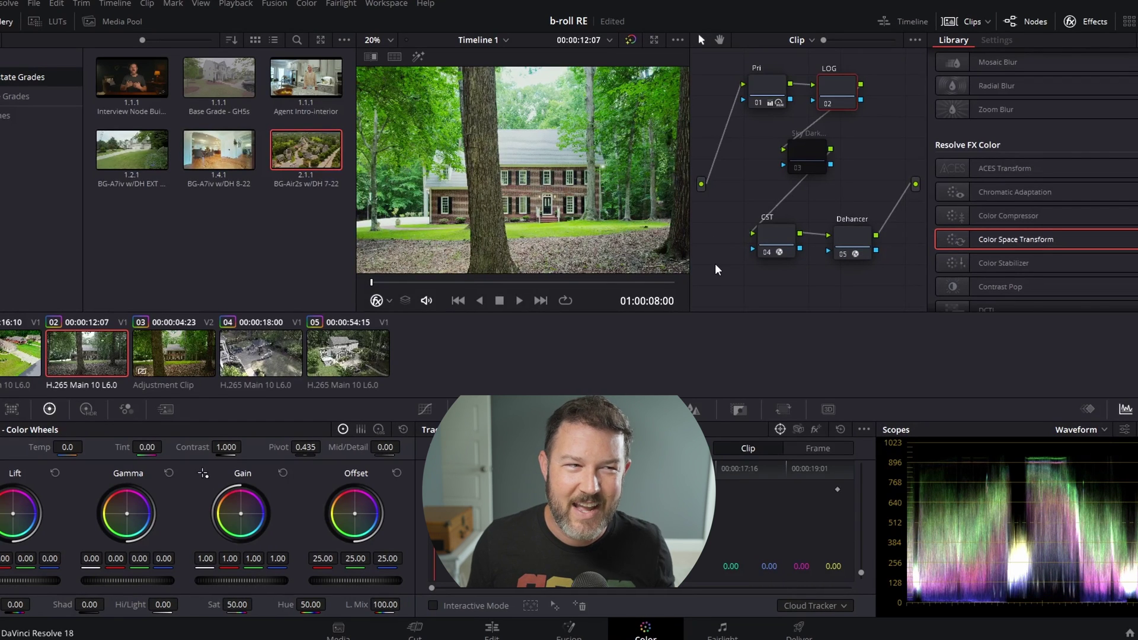
left_click(818, 153)
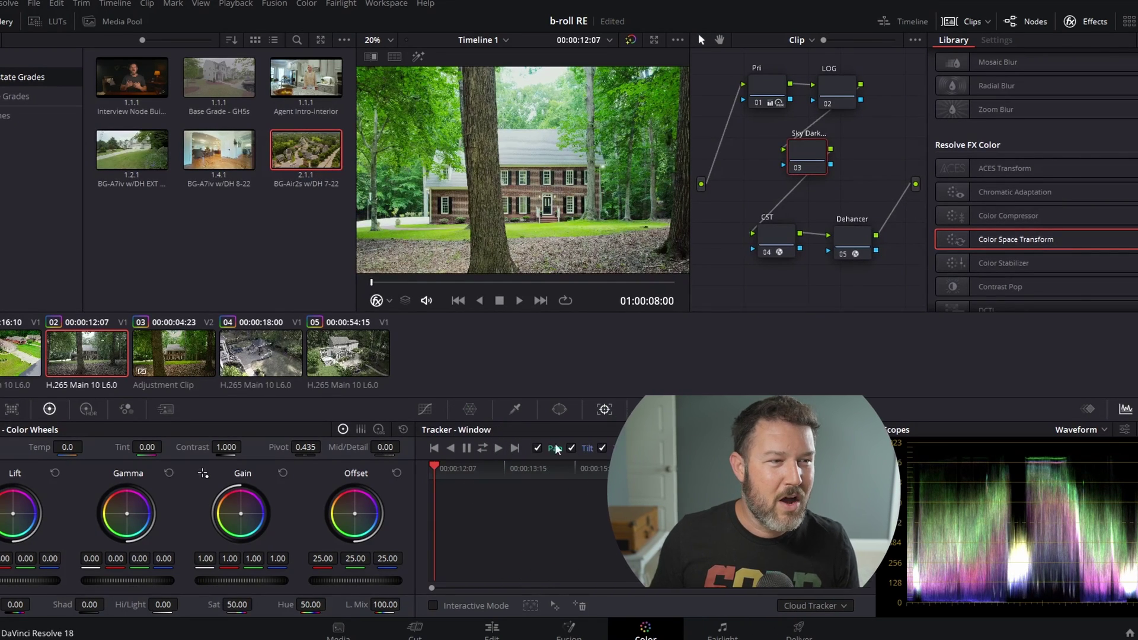
- Add a gradient window to the Sky Dark node and raise its line toward the sky
left_click(559, 409)
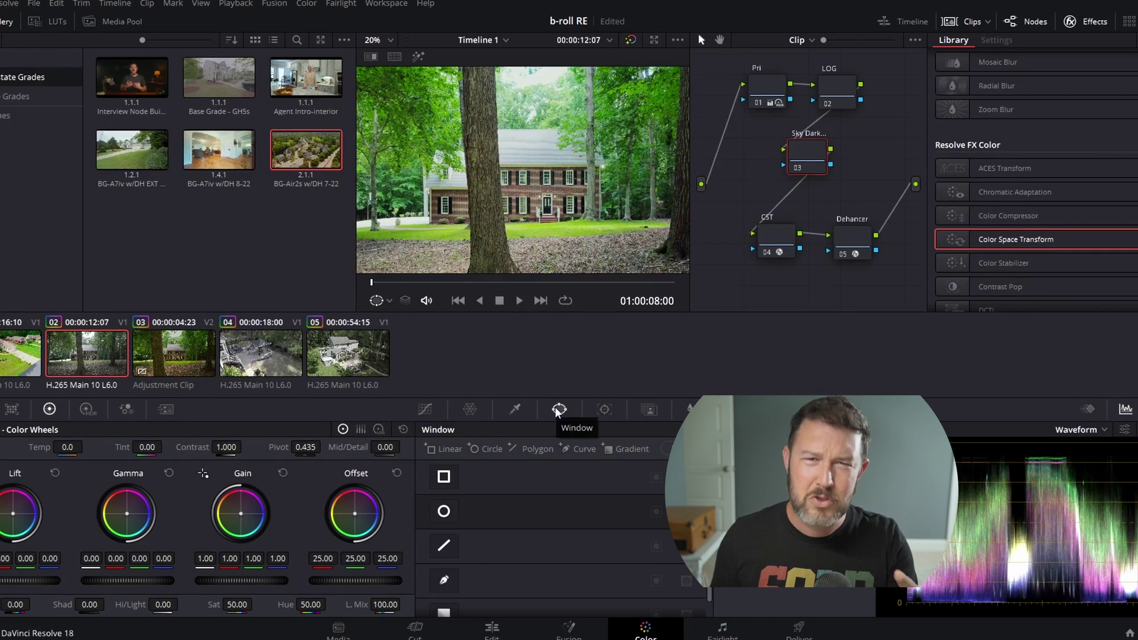
scroll(516, 560, "down", 1)
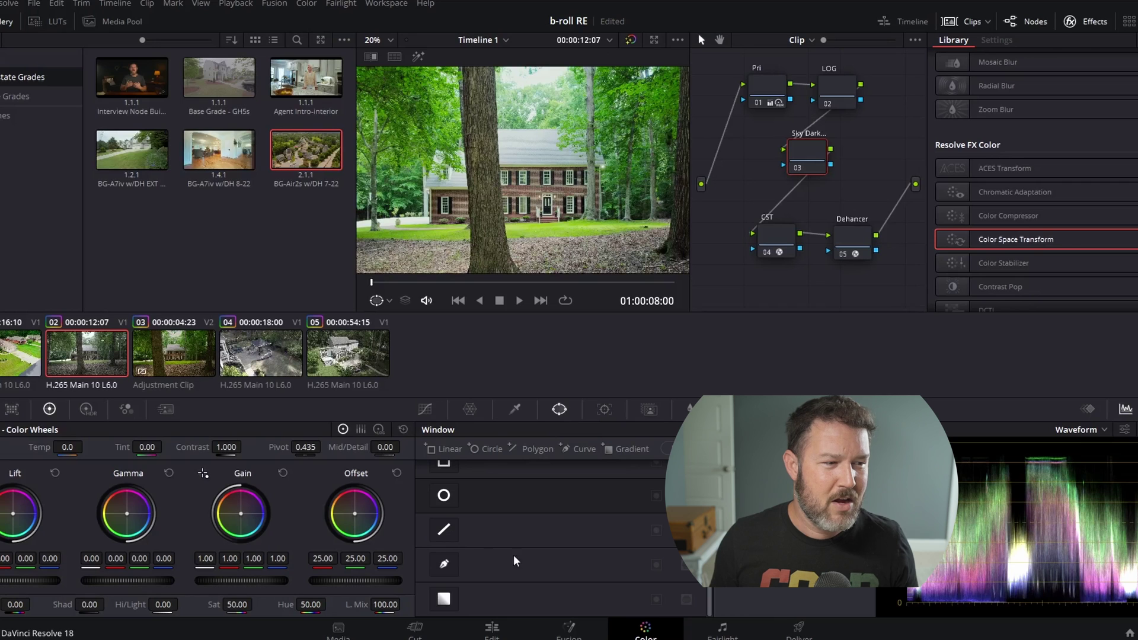
left_click(444, 600)
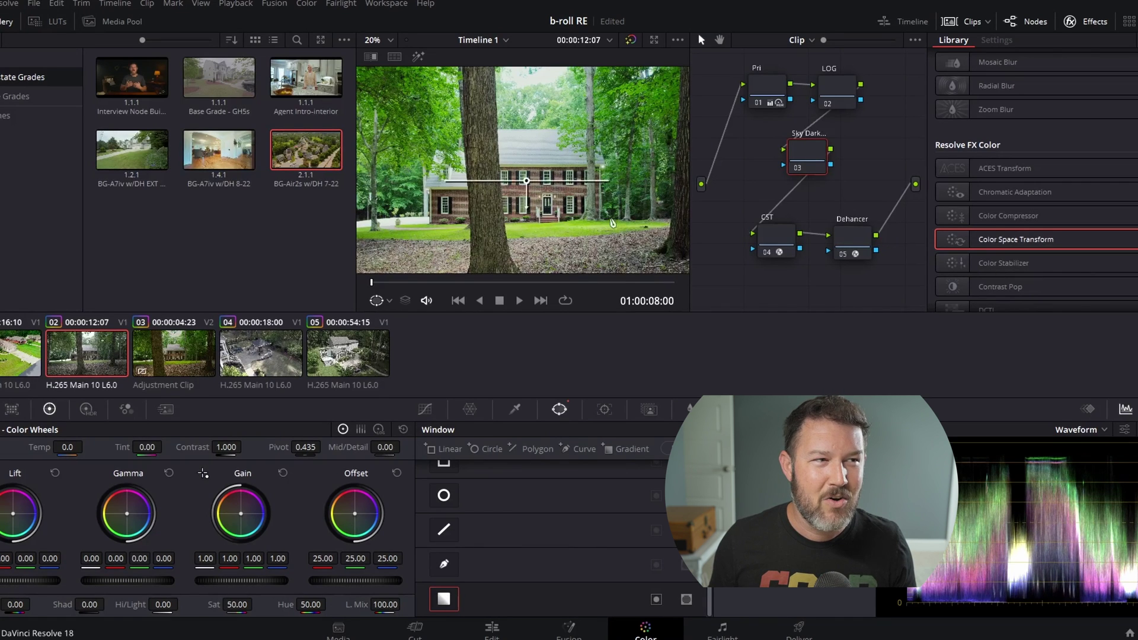
left_click_drag(530, 159, 532, 98)
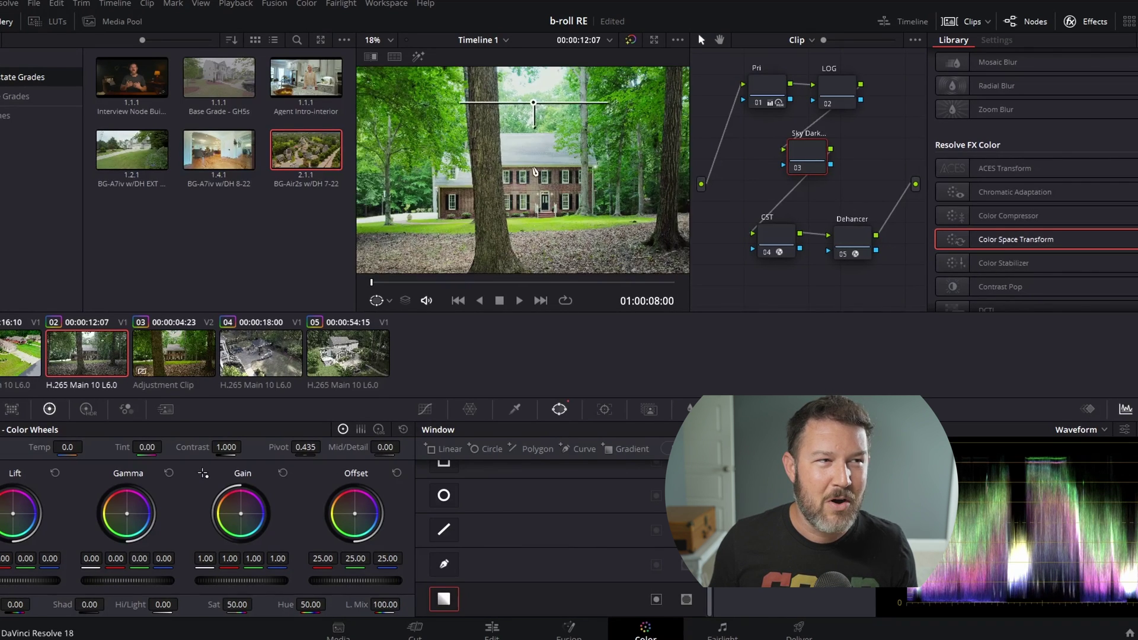
scroll(535, 171, "down", 3)
scroll(535, 172, "down", 1)
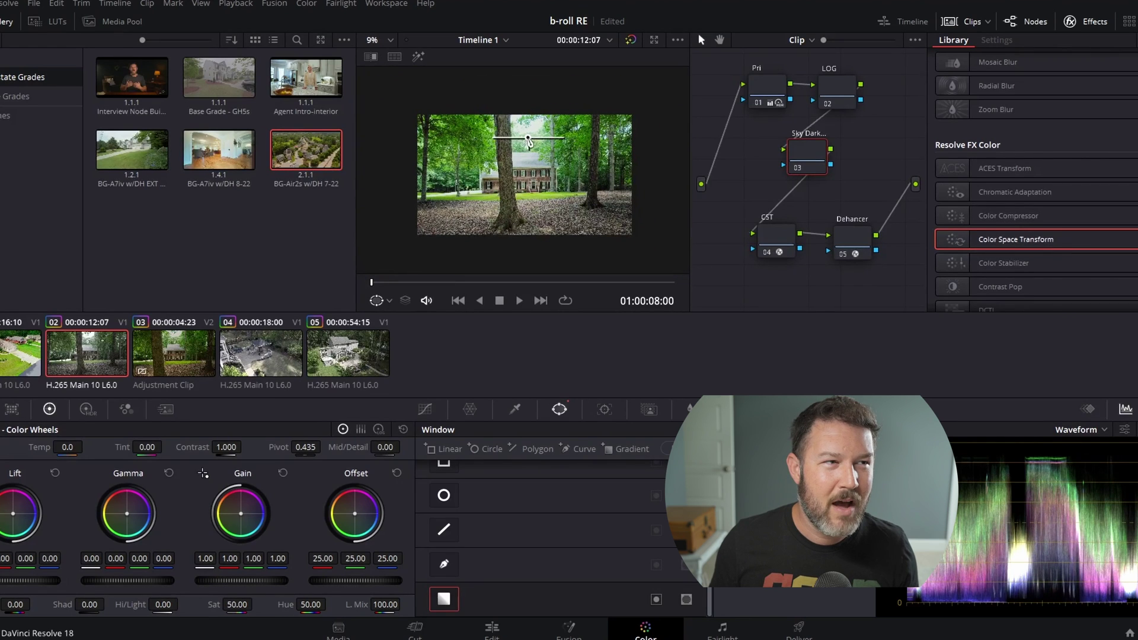
mouse_move(529, 142)
left_mouse_down()
mouse_move(528, 101)
mouse_move(527, 135)
left_mouse_up()
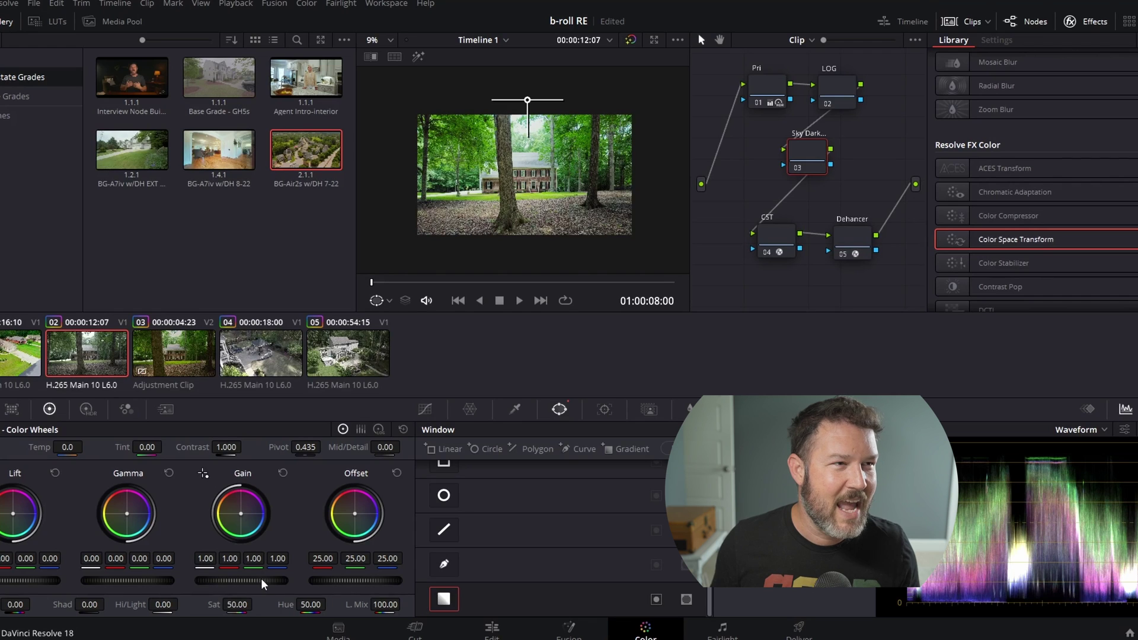
- Darken the sky with gain 0.49 and gamma -0.05, comparing with the node bypassed
left_click_drag(240, 580, 228, 585)
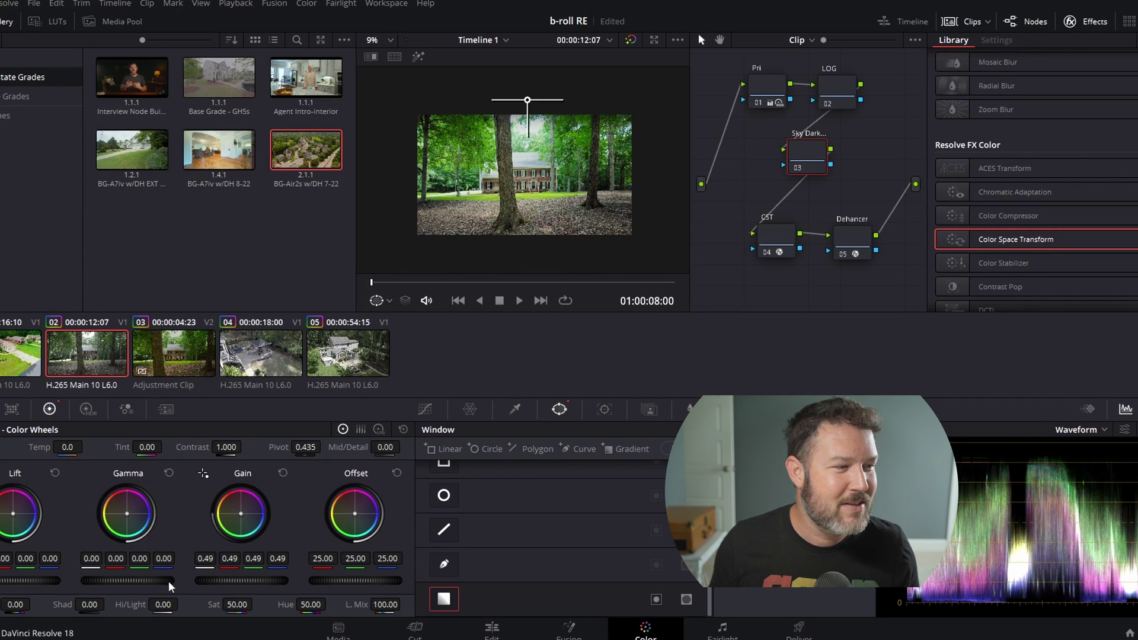
left_click_drag(154, 583, 142, 583)
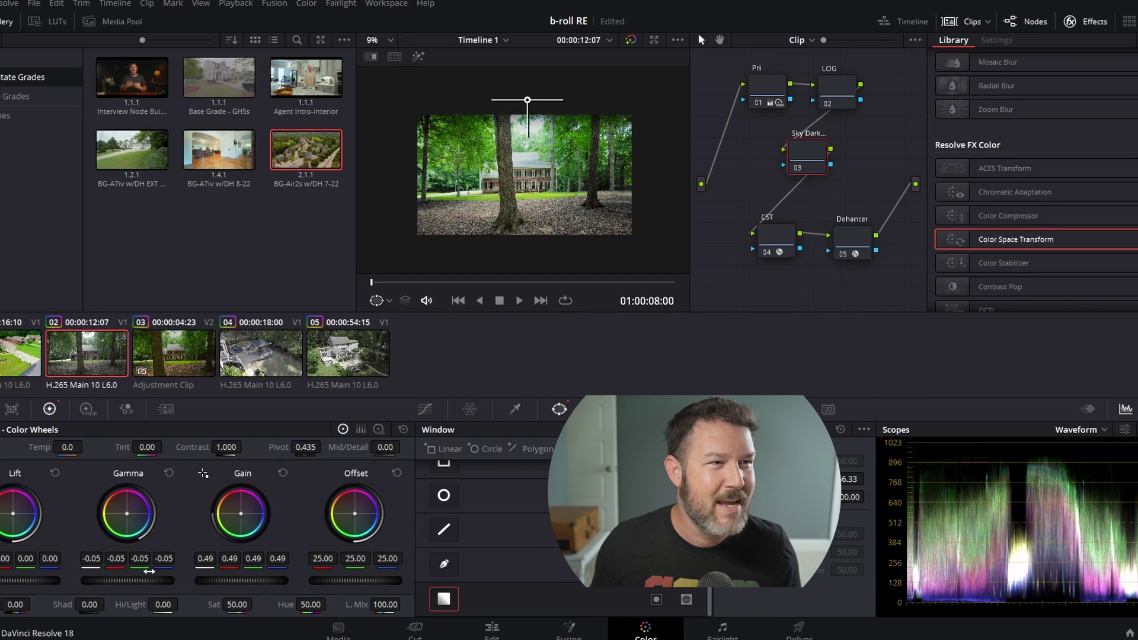
left_click(798, 168)
left_click(797, 167)
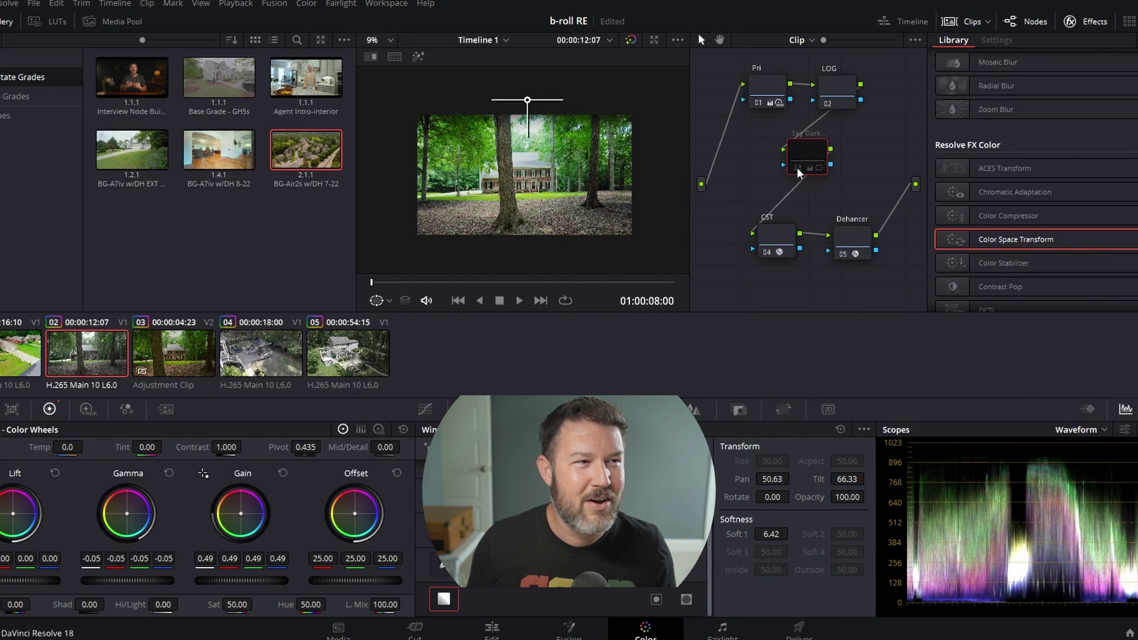
left_click(797, 167)
left_click(797, 167)
- Move the sky gradient window higher in the frame, to Tilt 84.62
scroll(539, 181, "down", 1)
scroll(540, 181, "down", 2)
left_click_drag(529, 132, 528, 164)
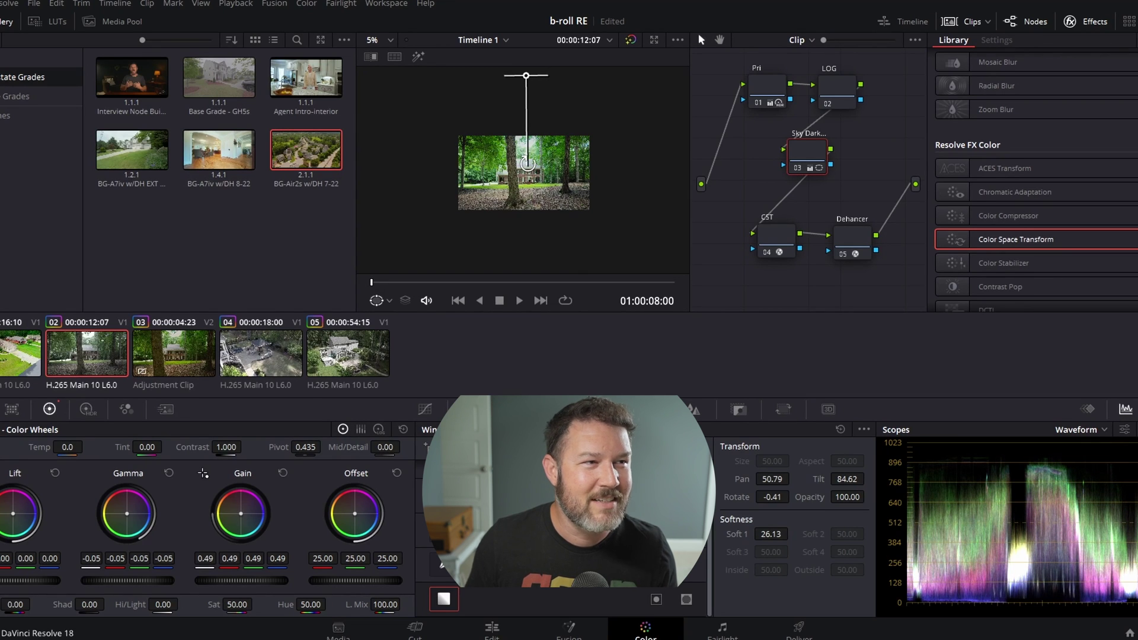
left_click(771, 89)
left_click(797, 154)
left_click(753, 89)
scroll(579, 182, "up", 4)
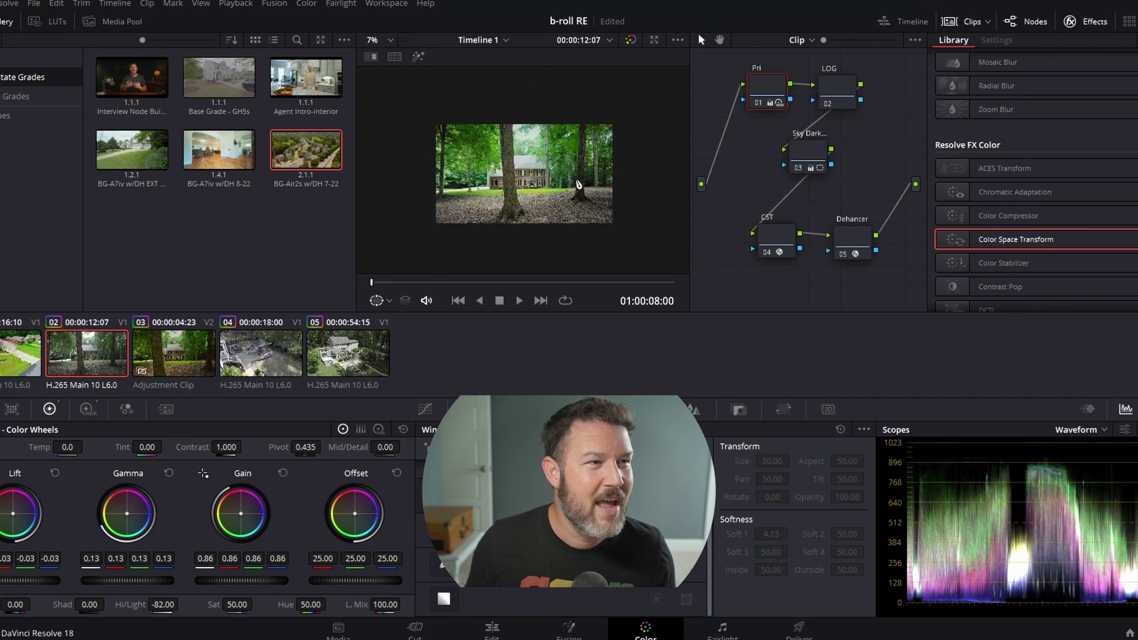
left_click(795, 167)
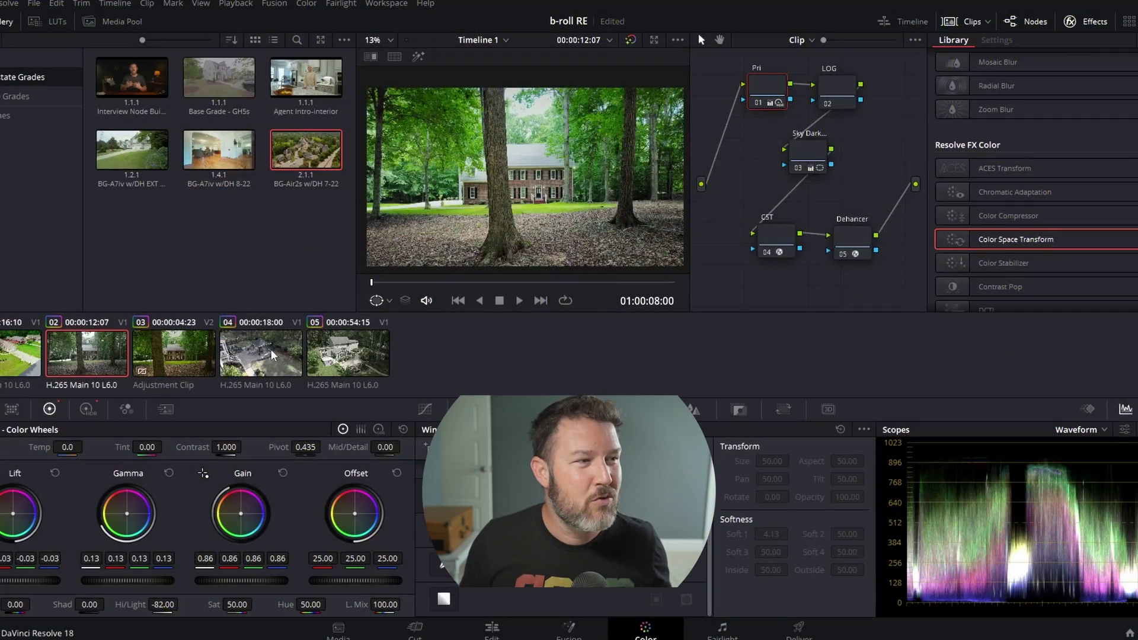
- On the backyard drone clip, reset the grades of the Pri and LOG nodes
left_click(268, 354)
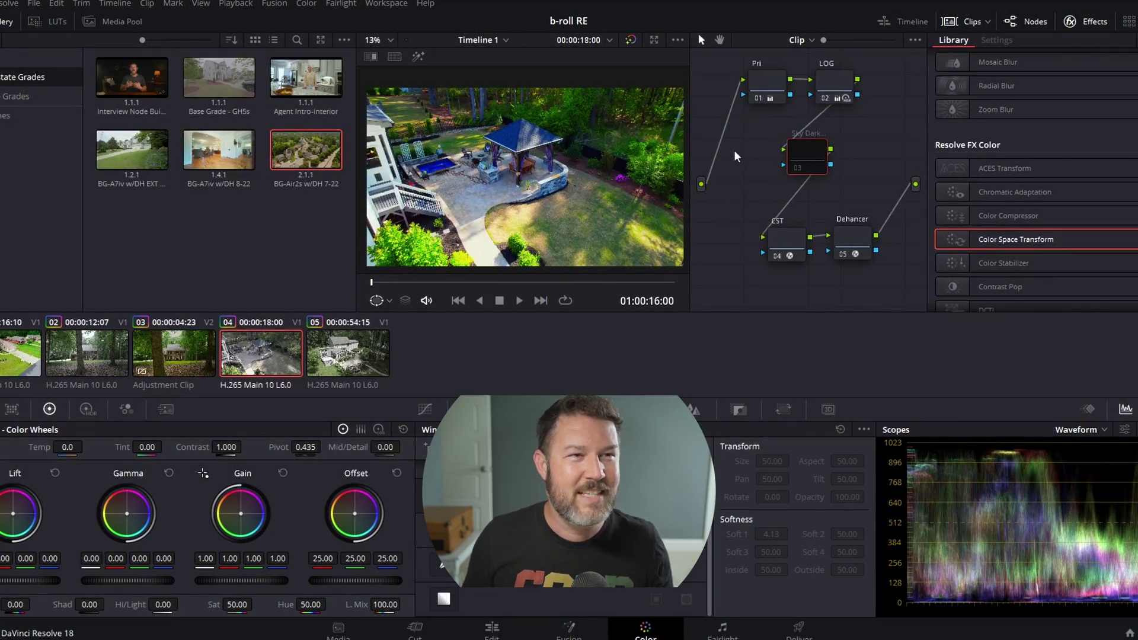
left_click_drag(726, 69, 856, 96)
right_click(837, 80)
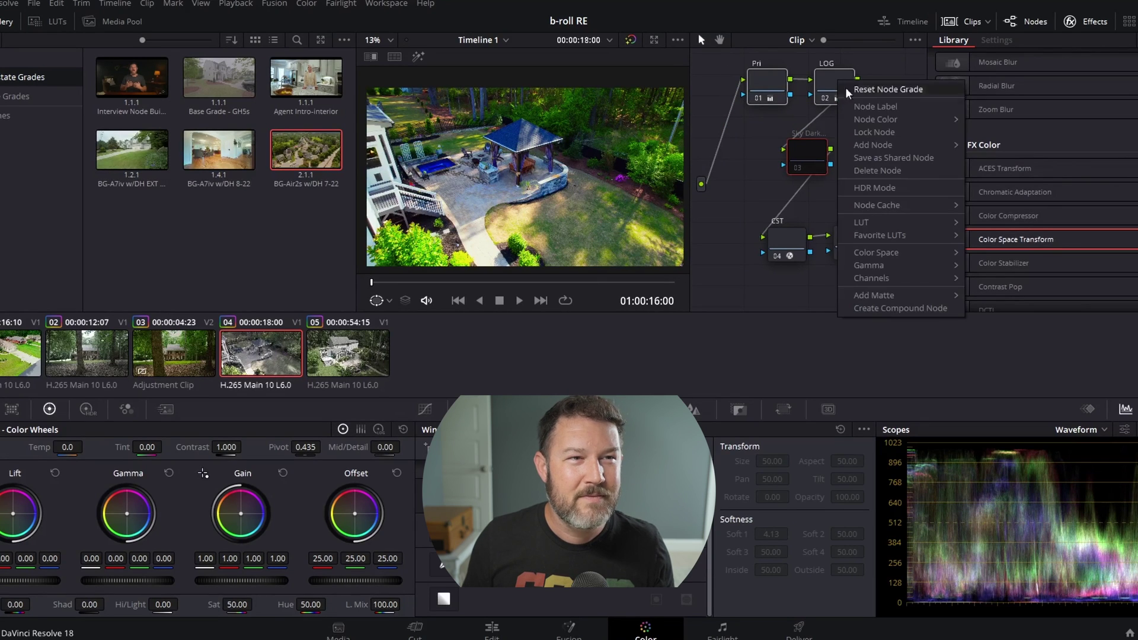
left_click(899, 91)
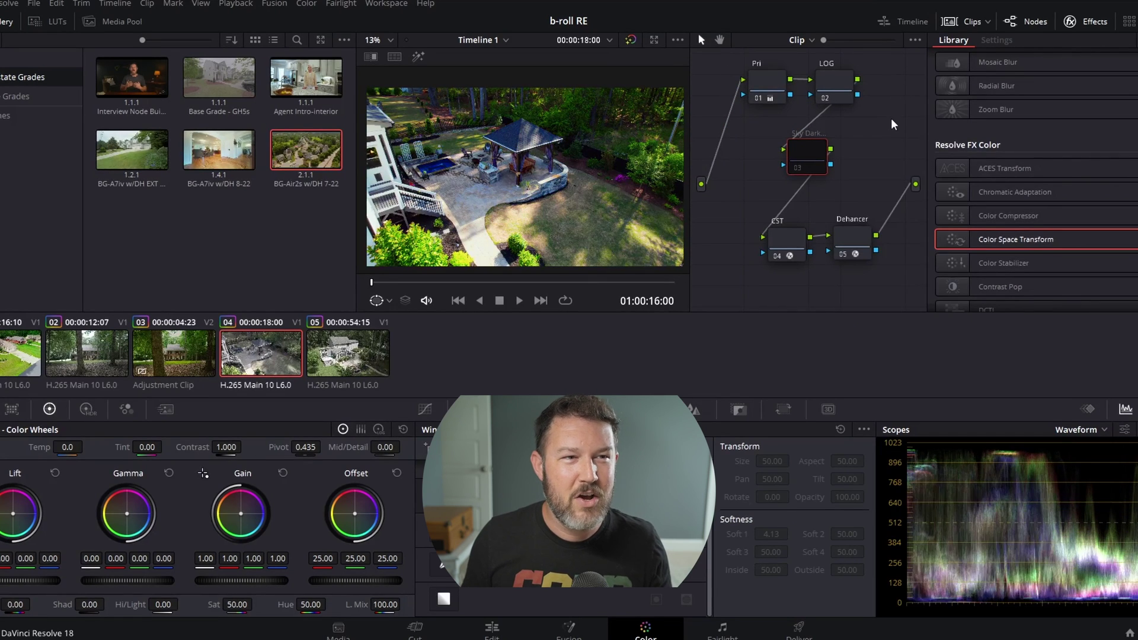
- Review the CST settings and bypass the Dehancer film look
left_click(776, 238)
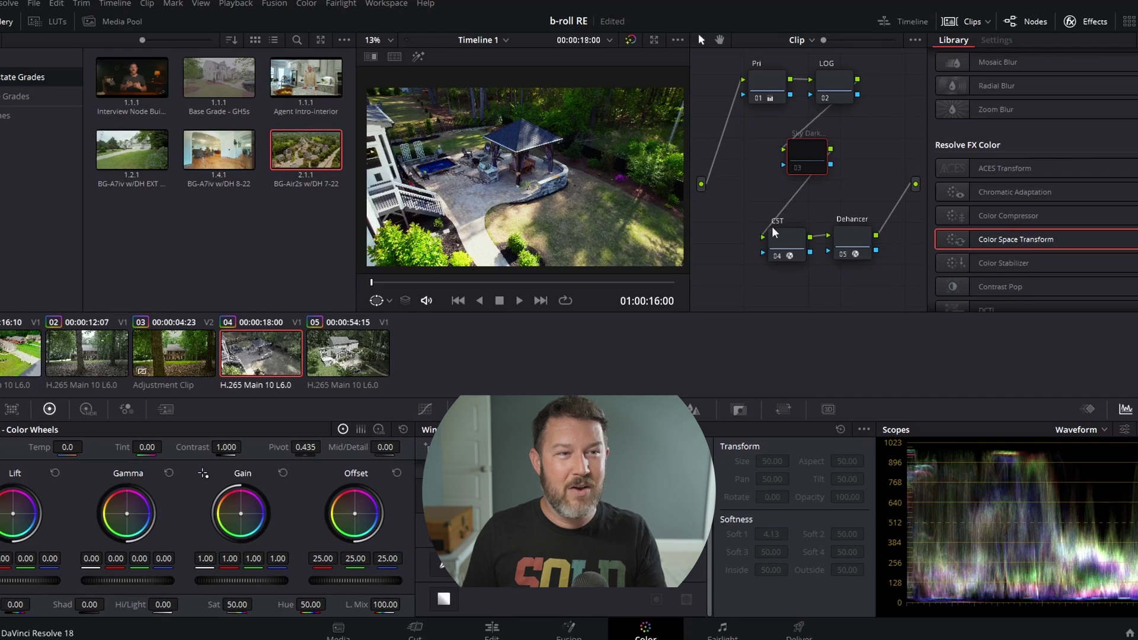
left_click(841, 255)
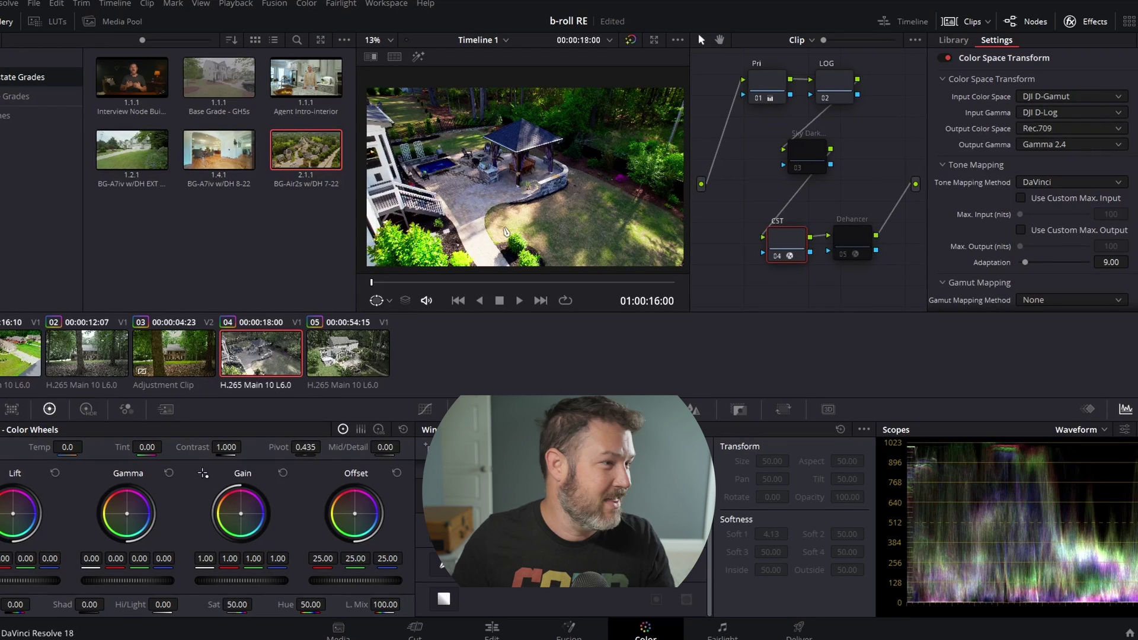
left_click(765, 89)
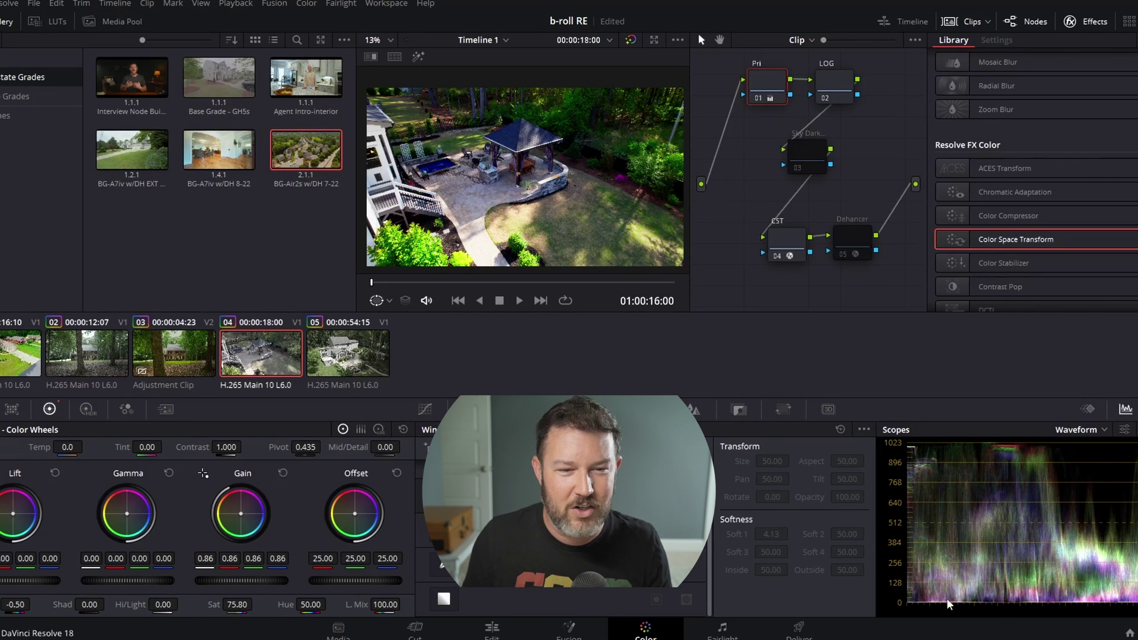
- On the Pri node, set Gamma to 0.08 and Gain to 0.79 with the master wheels
mouse_move(18, 580)
left_mouse_down()
mouse_move(28, 581)
mouse_move(17, 580)
left_mouse_up()
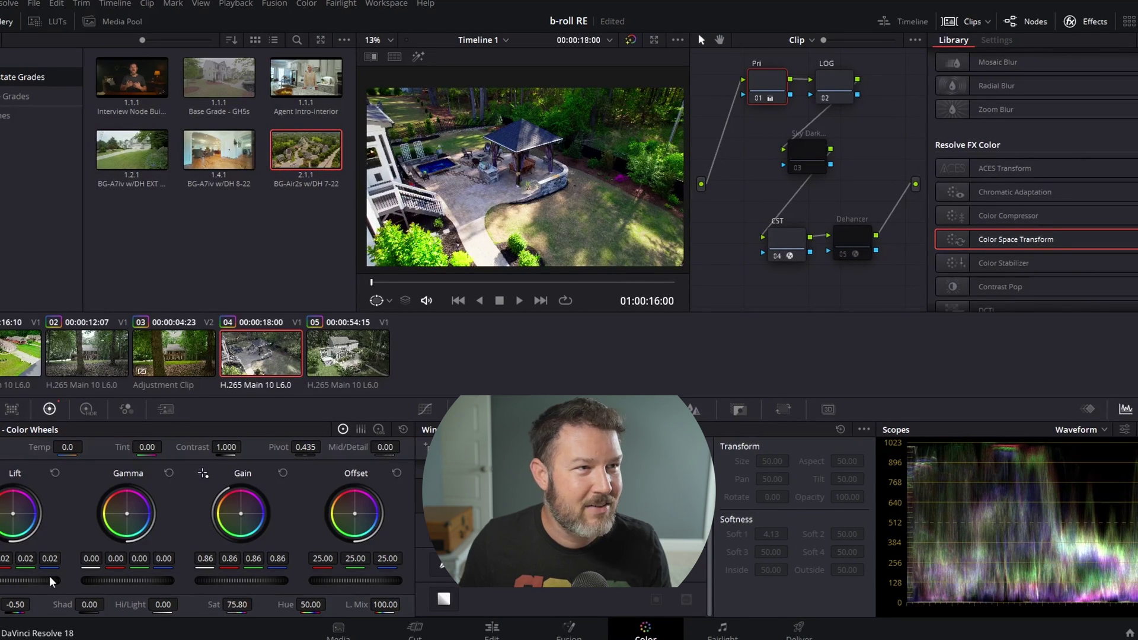
left_click_drag(99, 586, 118, 585)
left_click_drag(30, 577, 22, 580)
left_click_drag(286, 583, 268, 582)
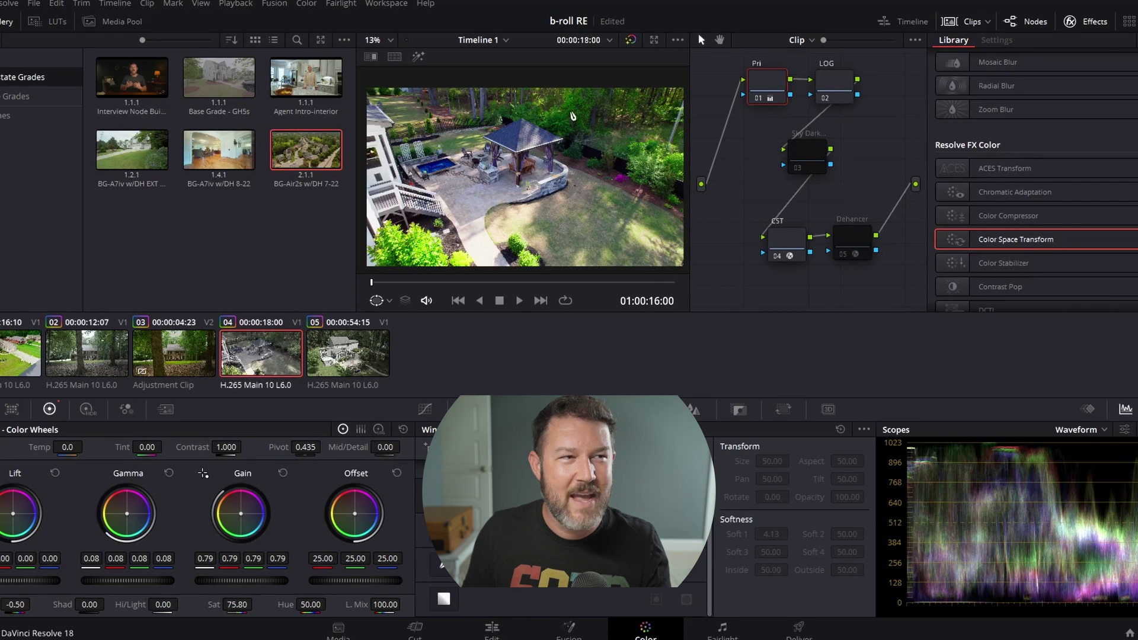
- Set HDR Light exposure to -0.60, Shadow exposure to 0.43 and Pri Gamma to 0.07
left_click(87, 410)
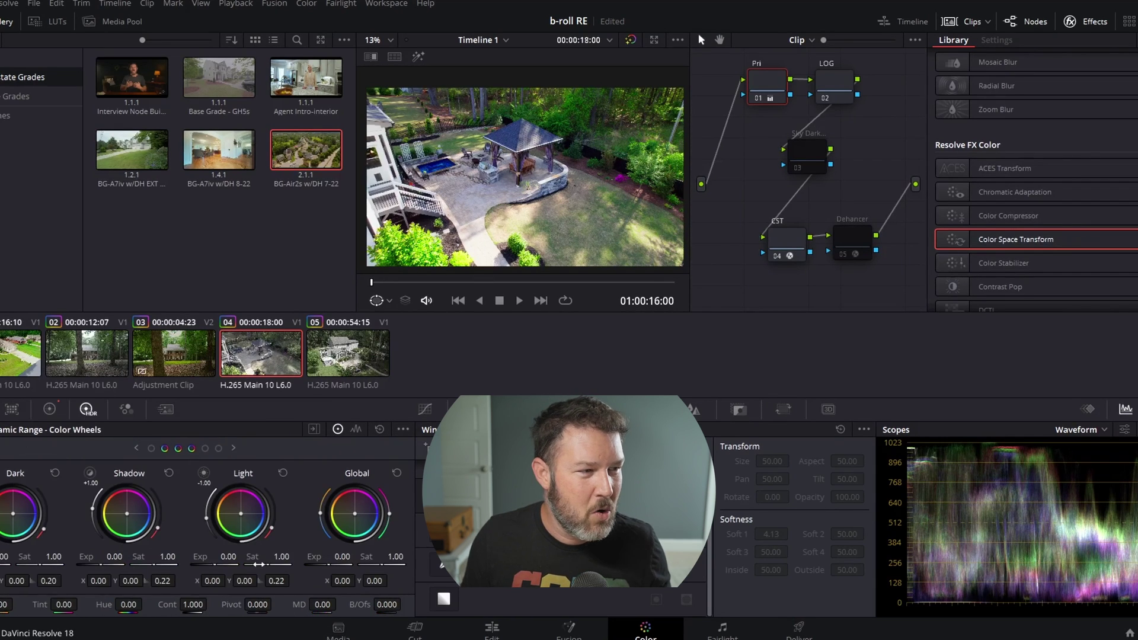
left_click_drag(227, 556, 200, 556)
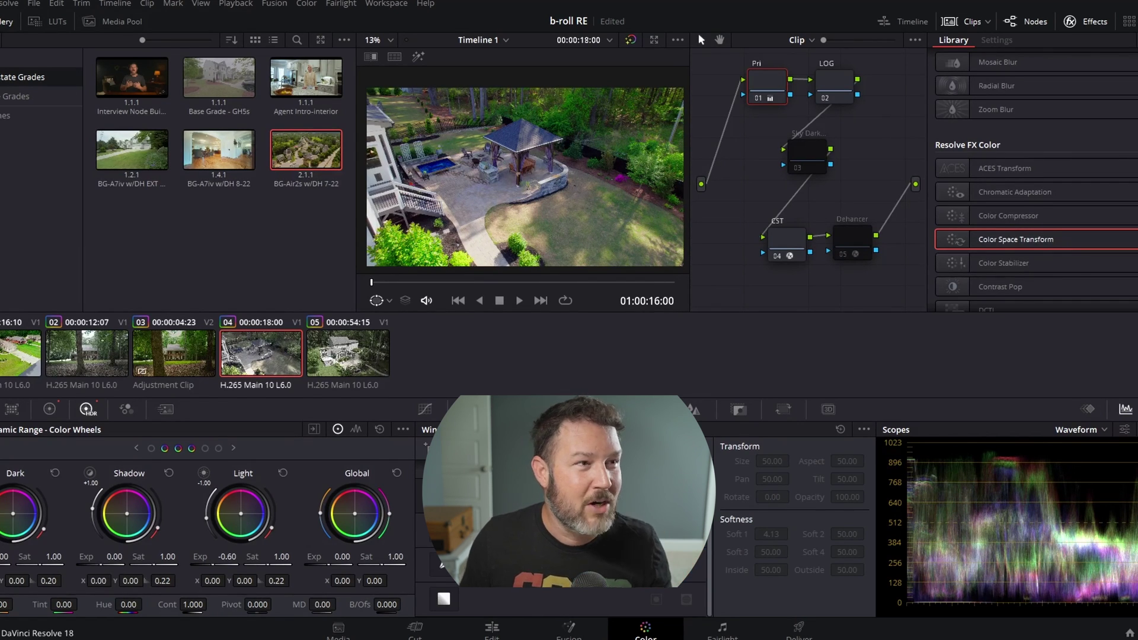
left_click_drag(115, 557, 151, 557)
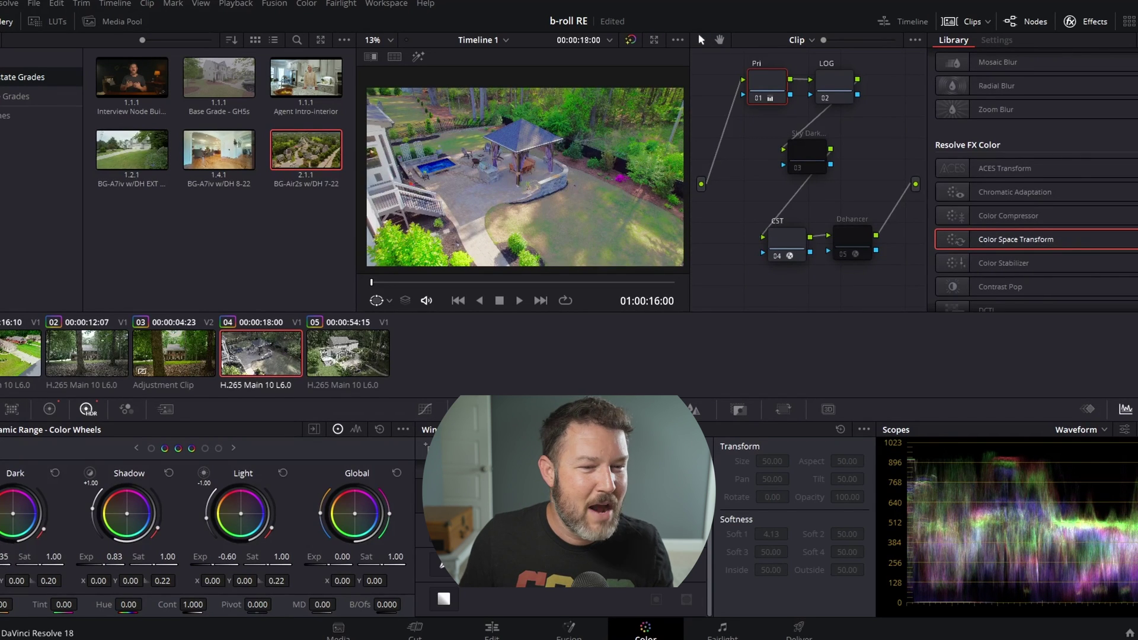
left_click_drag(5, 556, 1, 557)
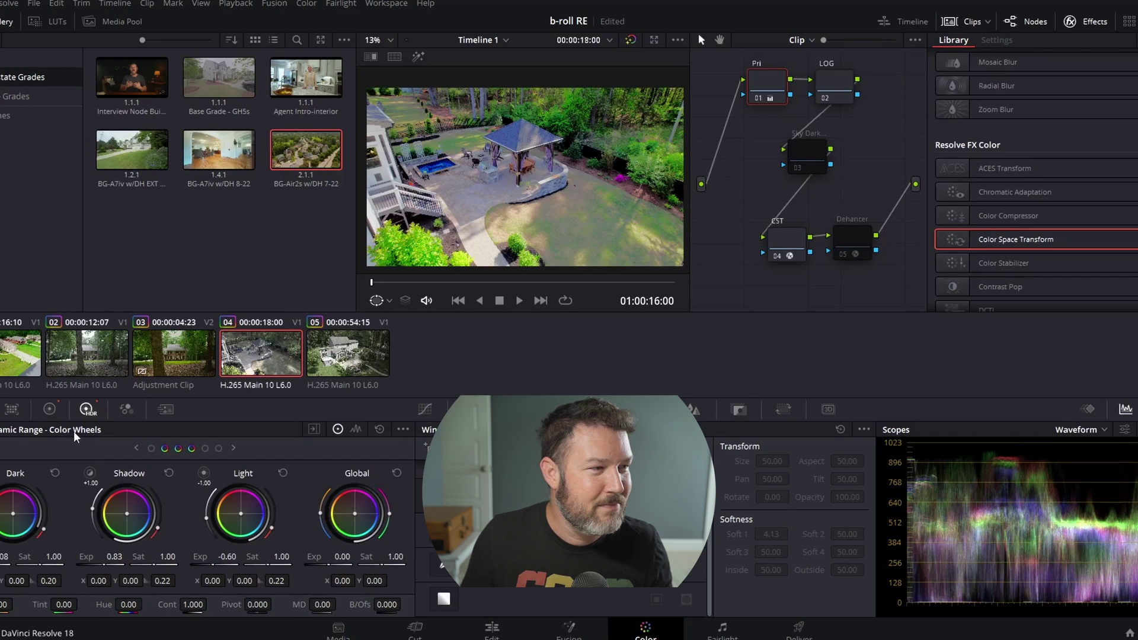
left_click(50, 410)
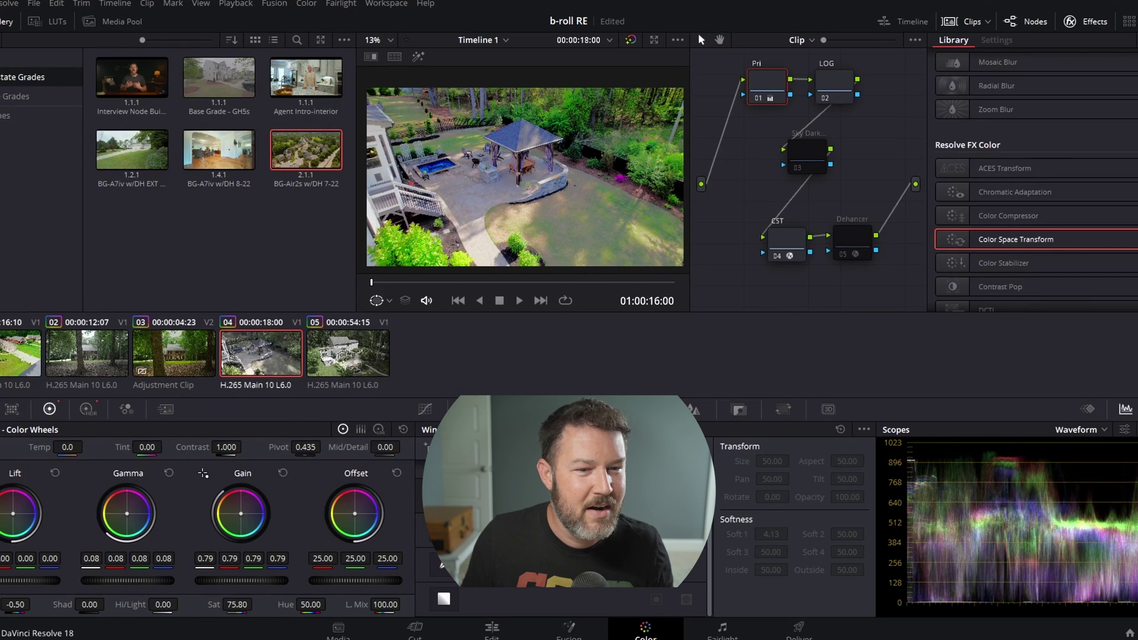
left_click_drag(158, 581, 137, 581)
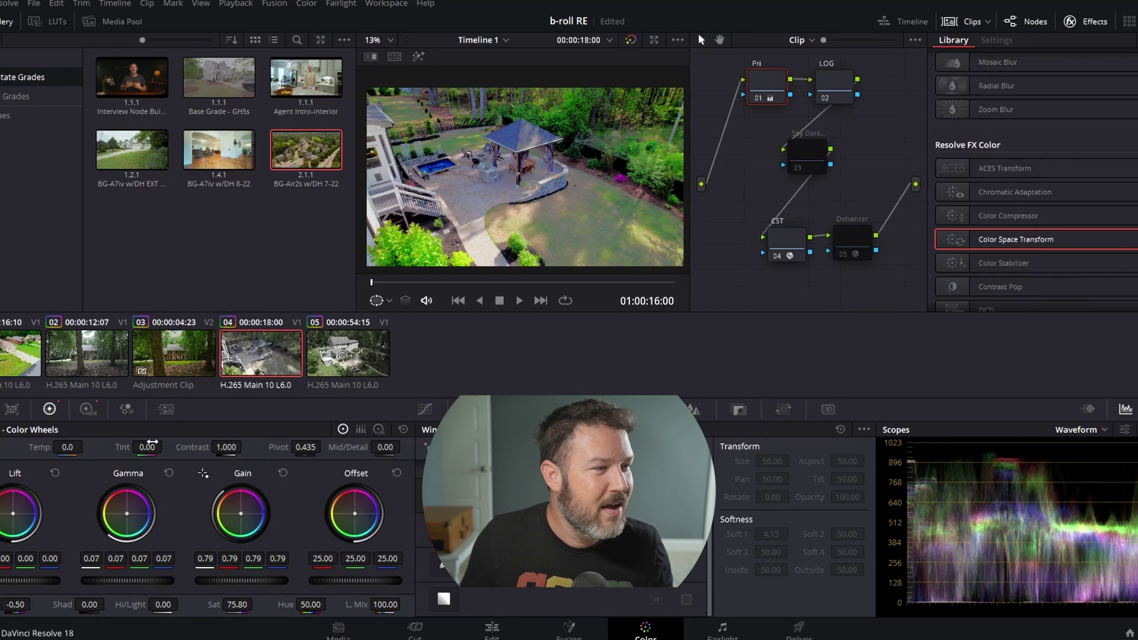
left_click(87, 410)
left_click_drag(114, 557, 93, 557)
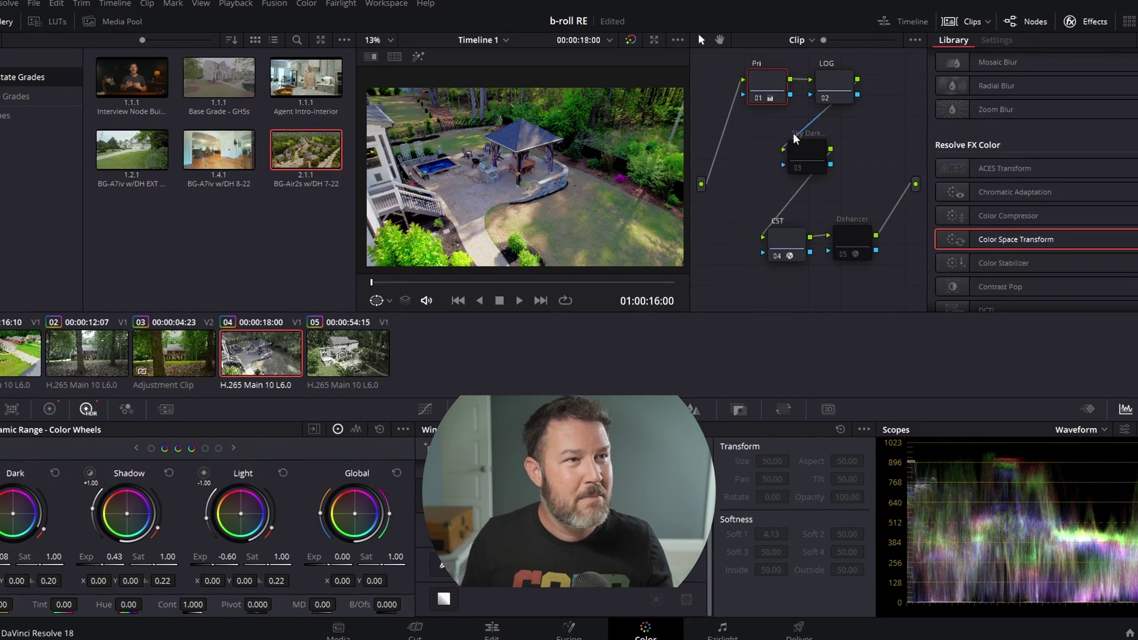
left_click(824, 97)
- Warm the LOG node's Offset to 25.20 / 25.00 / 21.03, toggling the node to compare
scroll(534, 137, "up", 3)
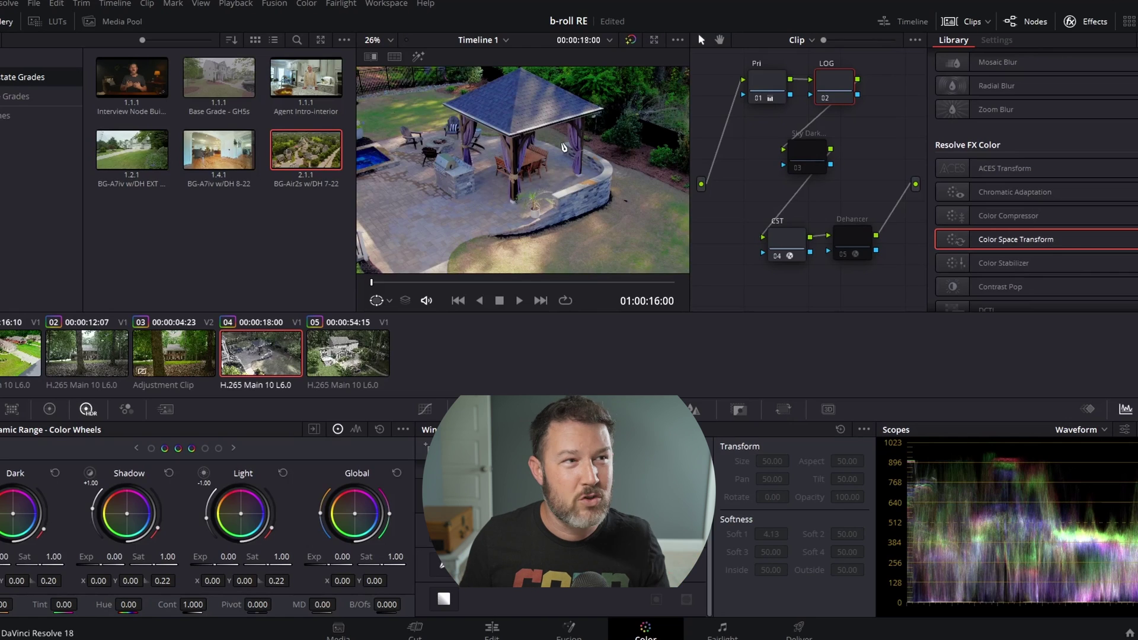
left_click_drag(563, 147, 564, 178)
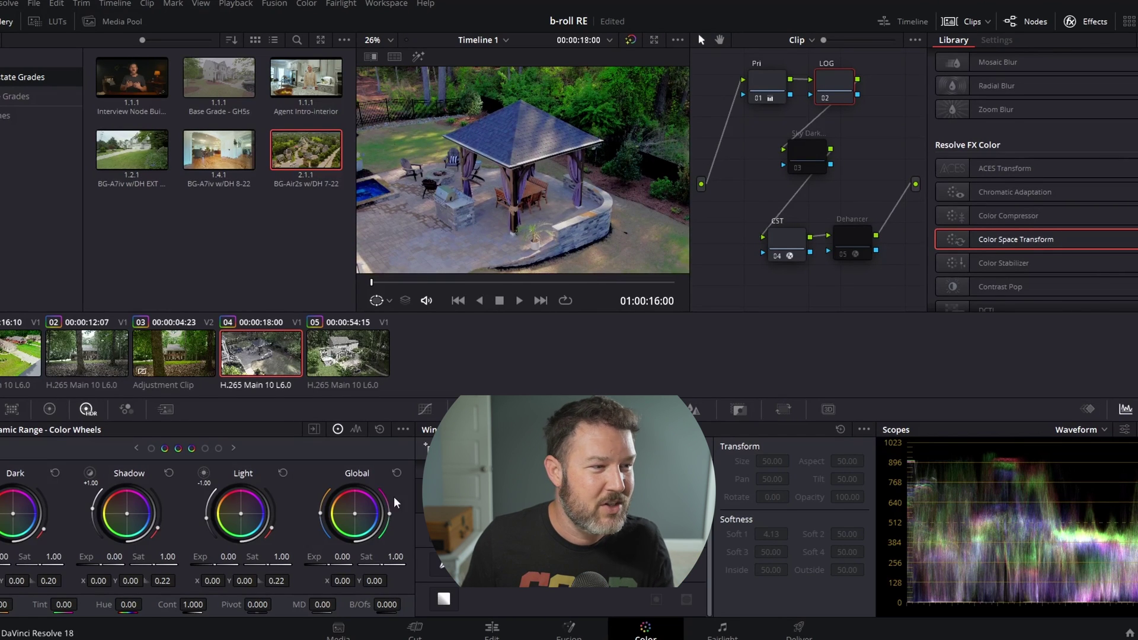
left_click(49, 409)
left_click_drag(357, 519, 346, 515)
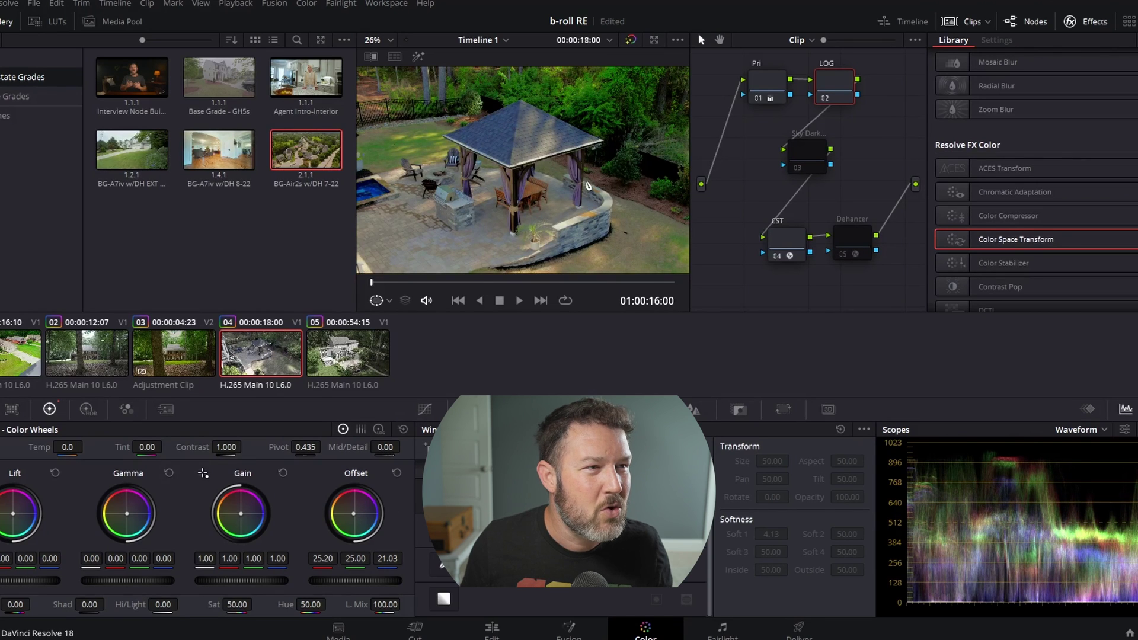
scroll(584, 196, "down", 5)
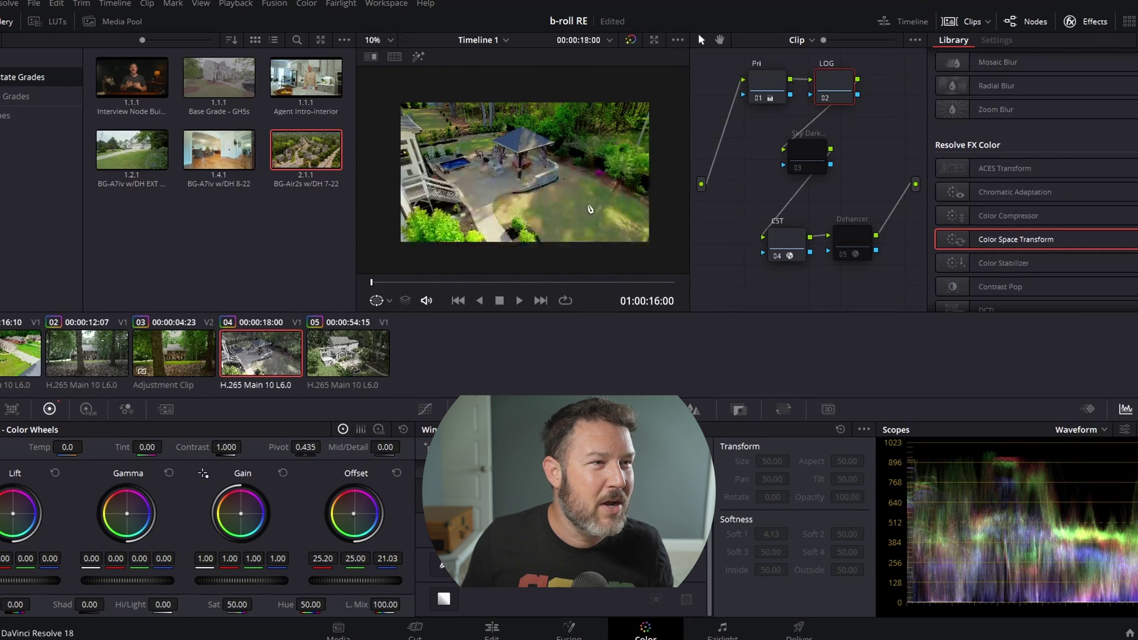
left_click(825, 98)
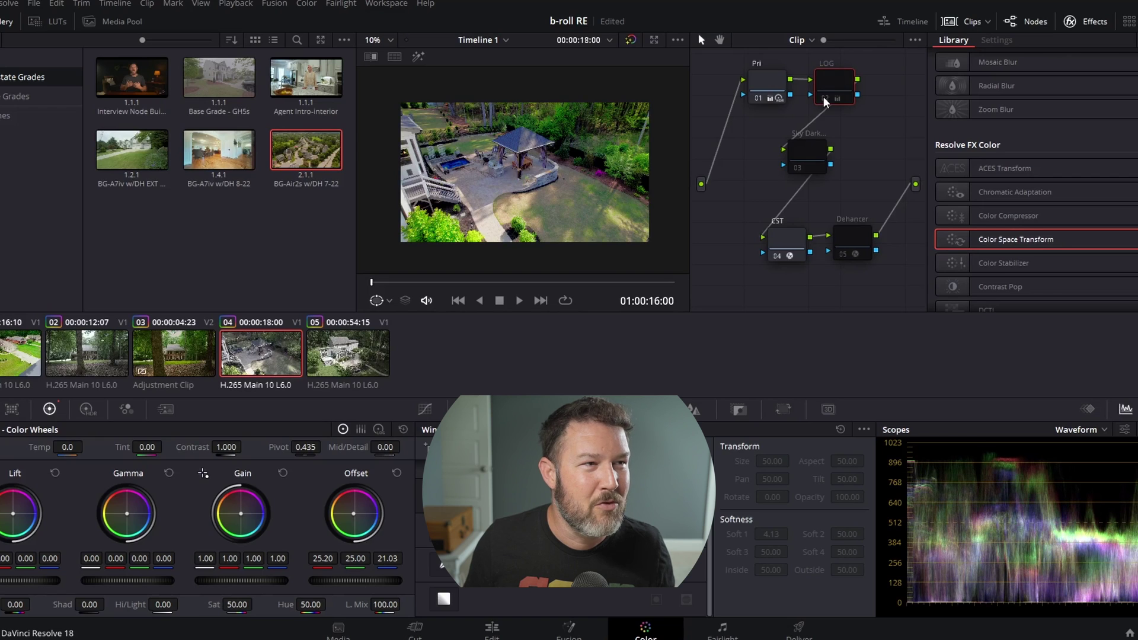
left_click(823, 97)
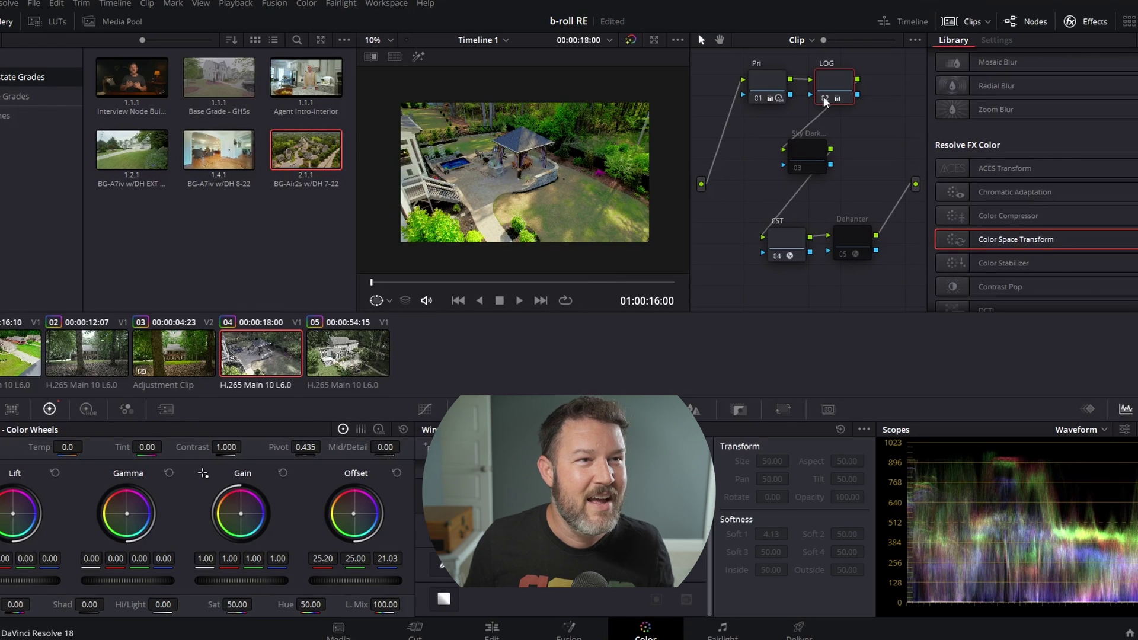
- Check the Dehancer Kodak Ultramax 400 node's settings, then move on to clip 05
left_click(851, 241)
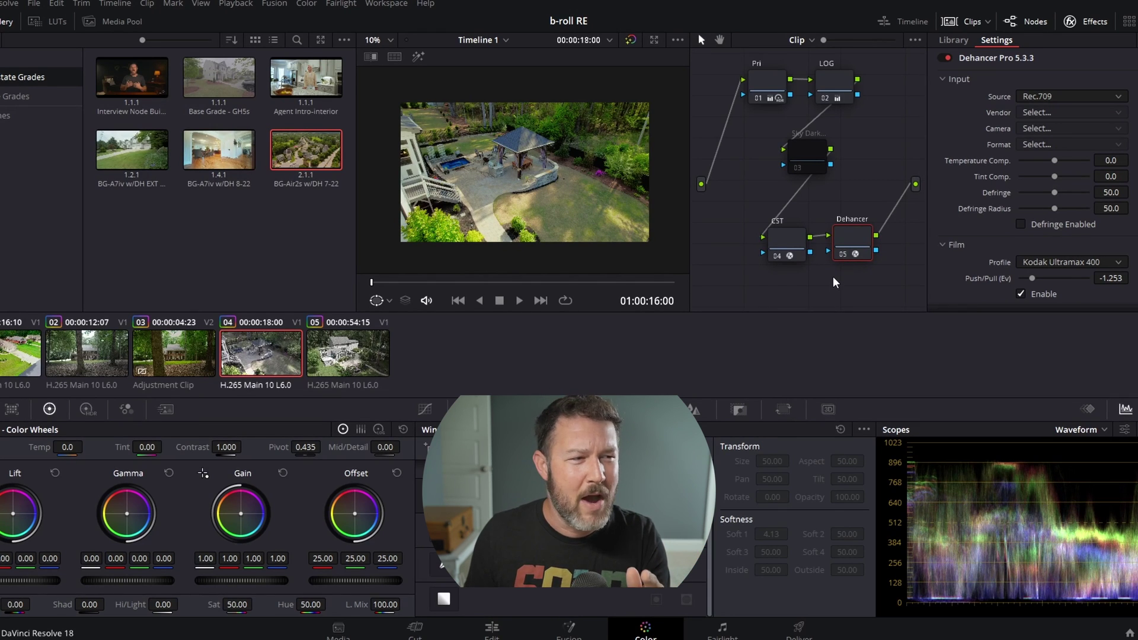
left_click(364, 363)
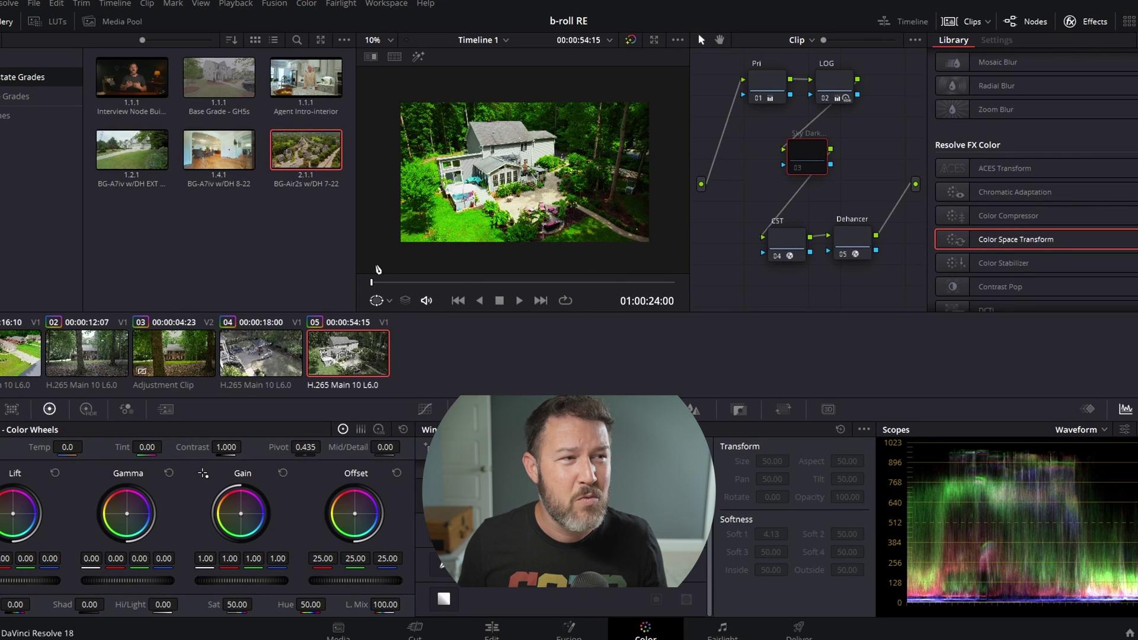
- Reset clip 05's Pri and LOG grades and confirm the CST outputs Rec.709 Gamma 2.4
left_click_drag(749, 115, 848, 68)
right_click(843, 76)
left_click(865, 86)
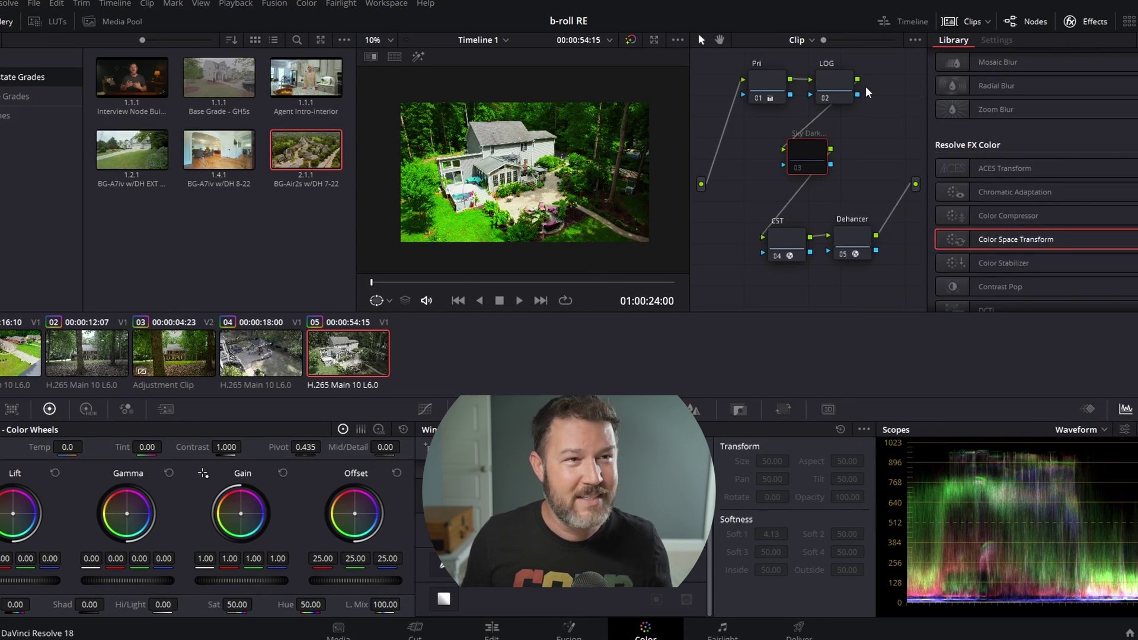
left_click(784, 222)
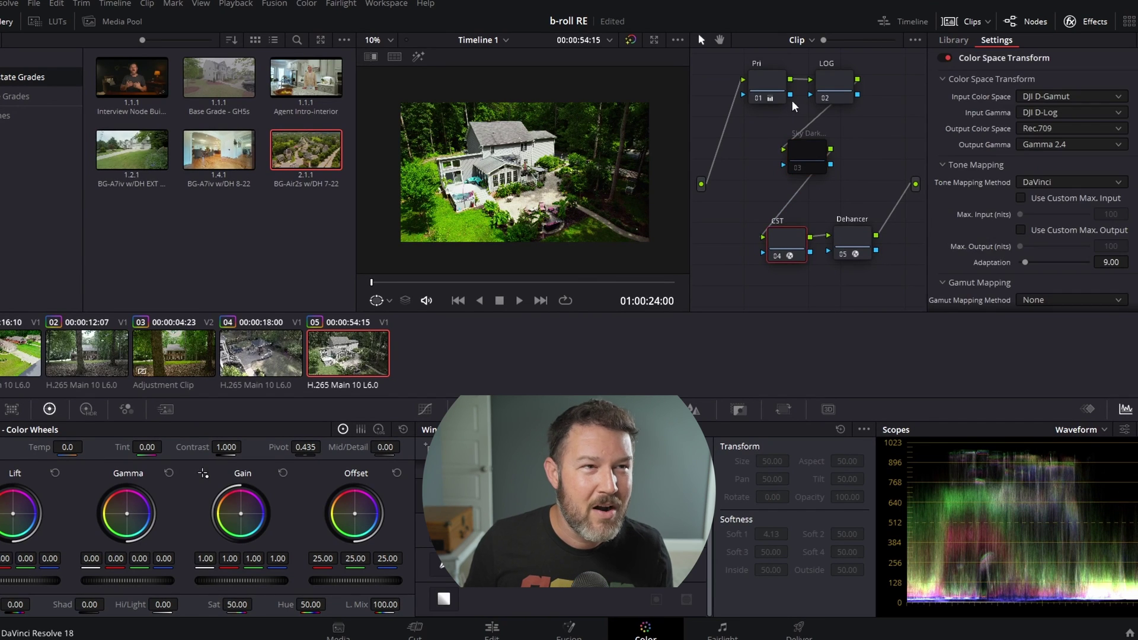
left_click(769, 93)
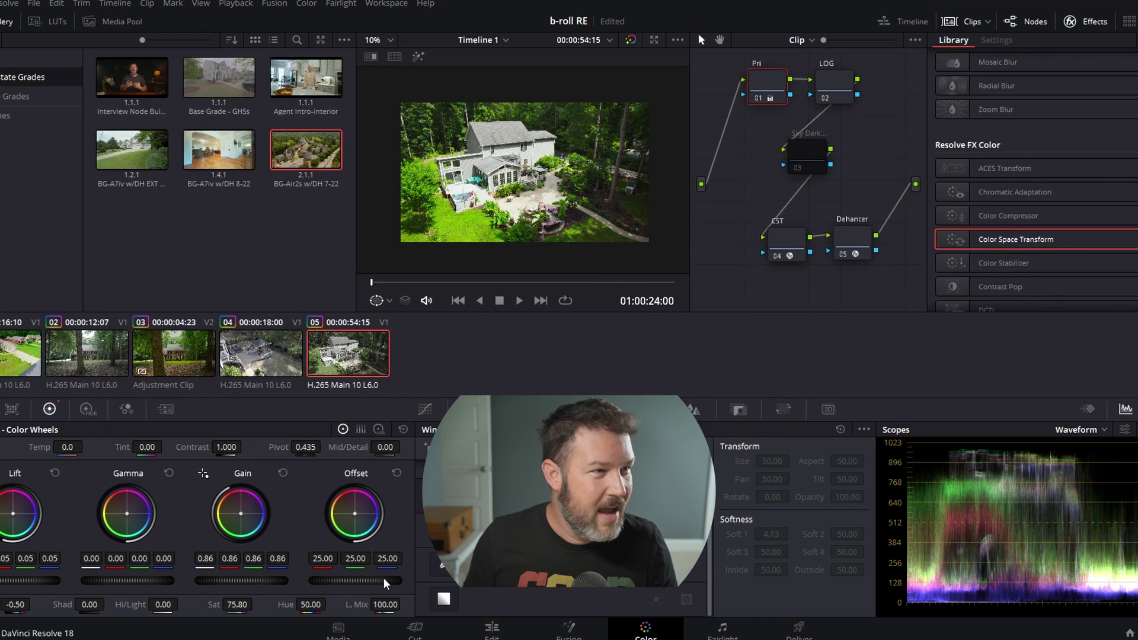
- Lower the Pri node's Gain to 0.74 and bring up the HDR wheels
left_click_drag(266, 579, 238, 579)
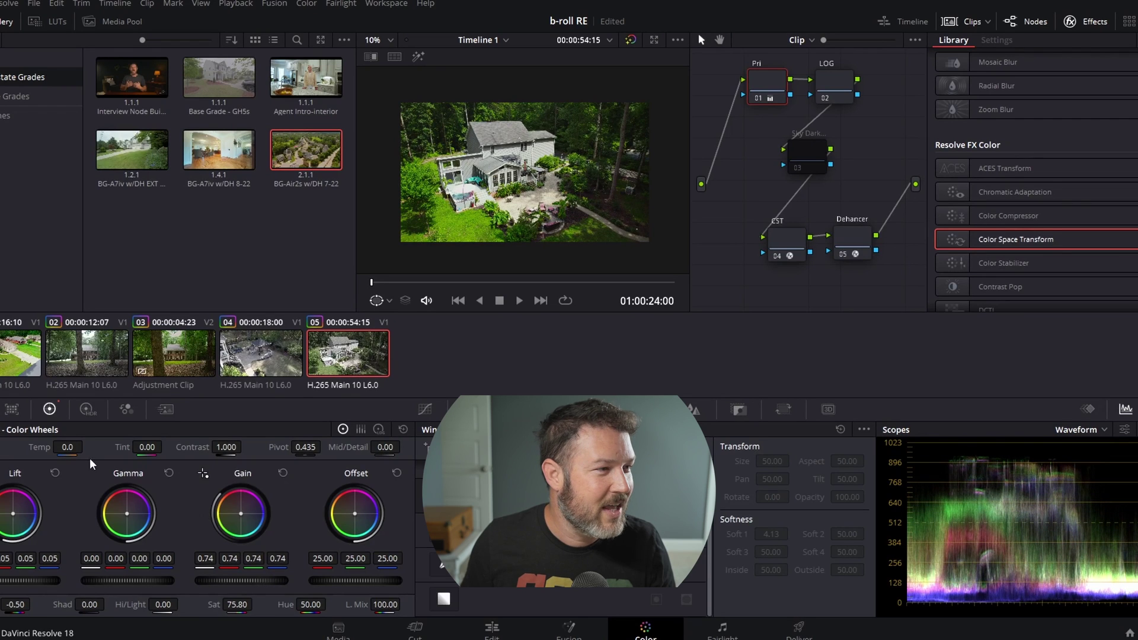
left_click(87, 409)
- Raise HDR Shadow exposure to 1.31 and pull Hi/Light down to -30
left_click_drag(94, 558, 167, 558)
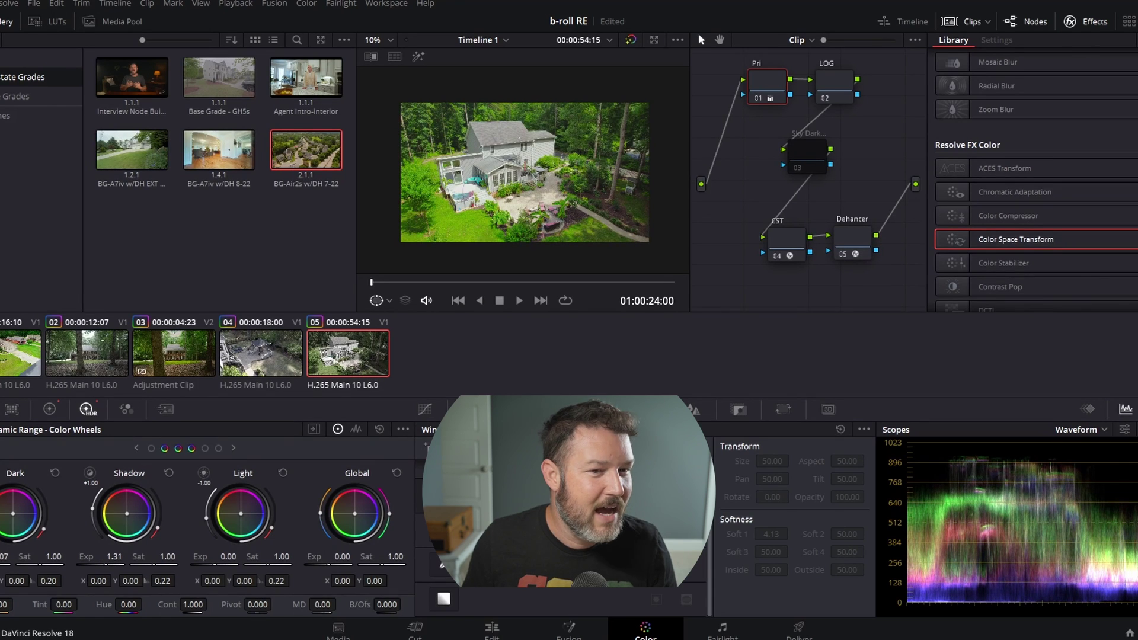
left_click_drag(1, 558, 6, 558)
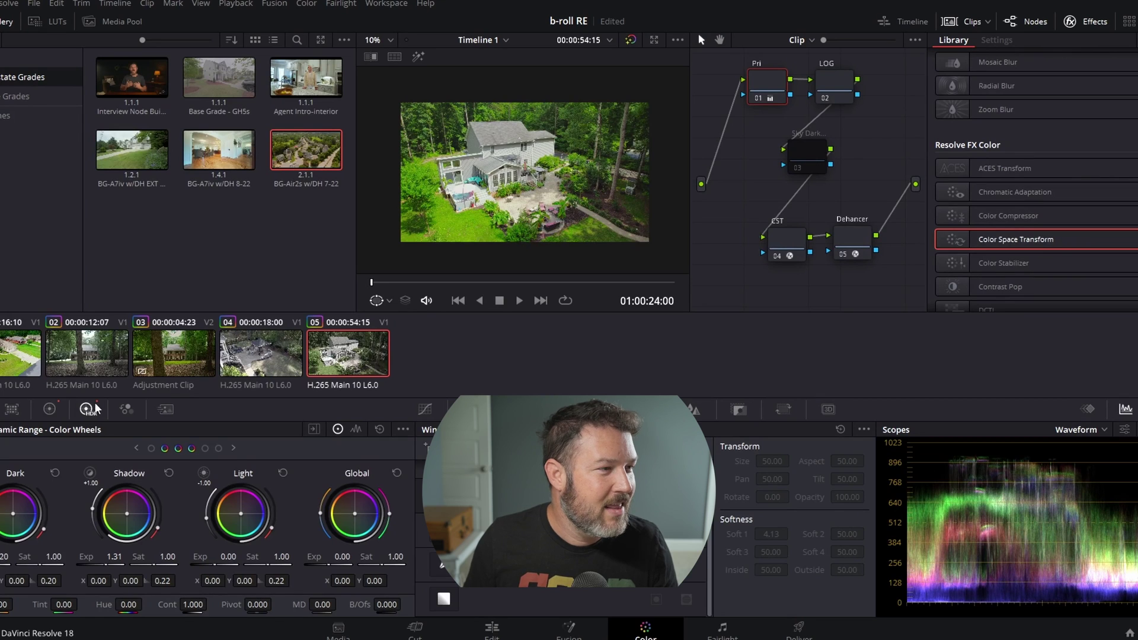
left_click(52, 409)
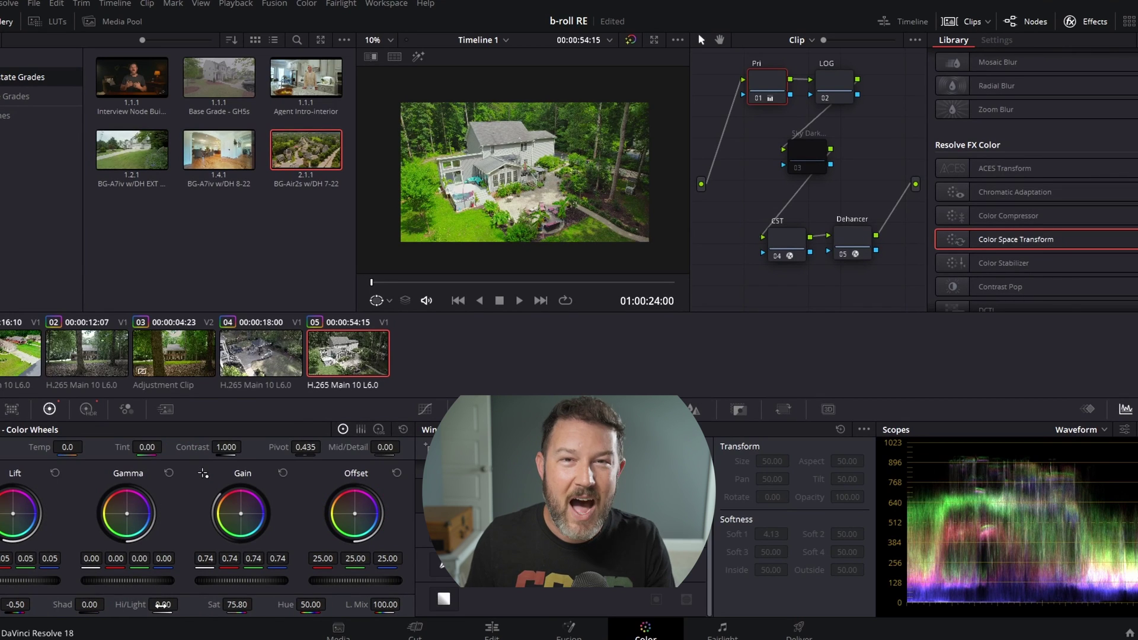
left_click_drag(161, 604, 142, 605)
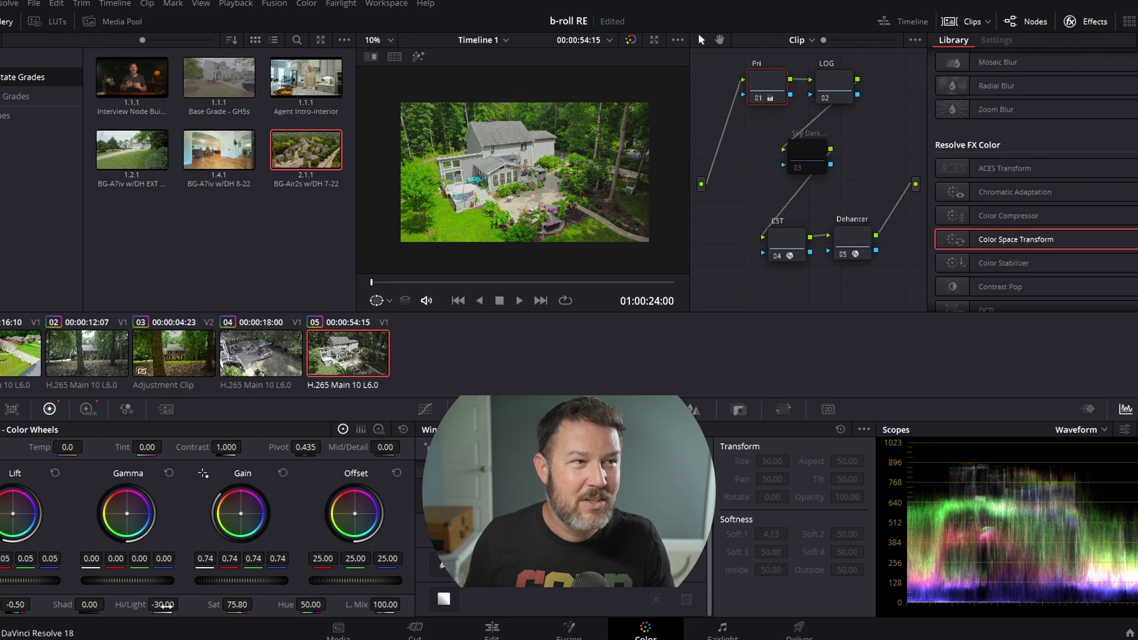
- Toggle the Dehancer film look off and back on to compare the grade
scroll(523, 172, "up", 2)
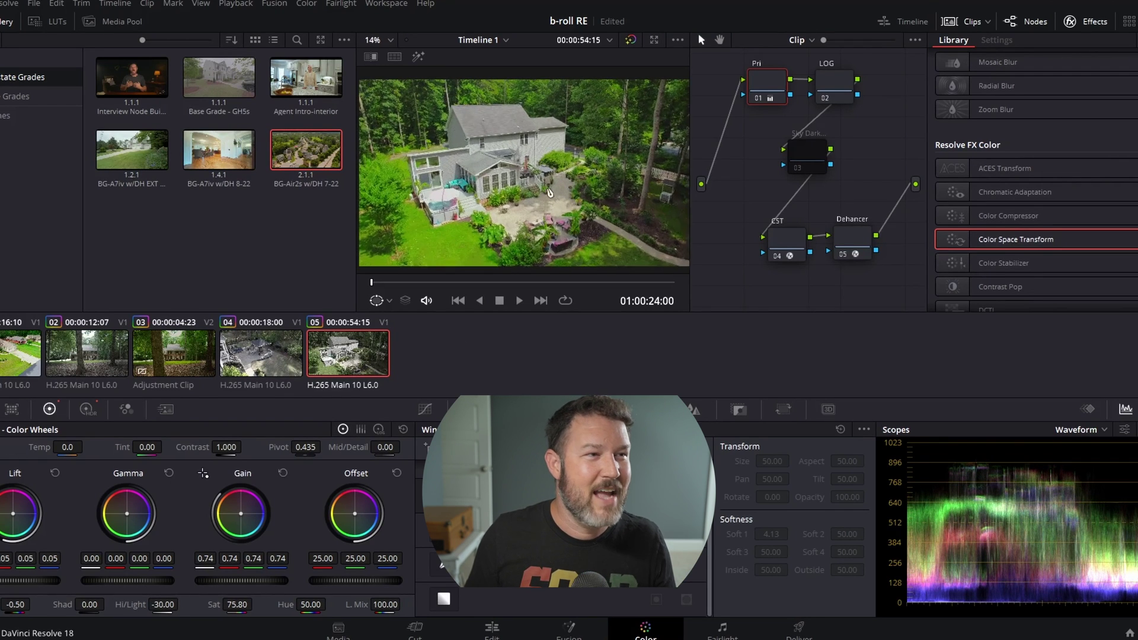
left_click(842, 254)
scroll(507, 244, "down", 2)
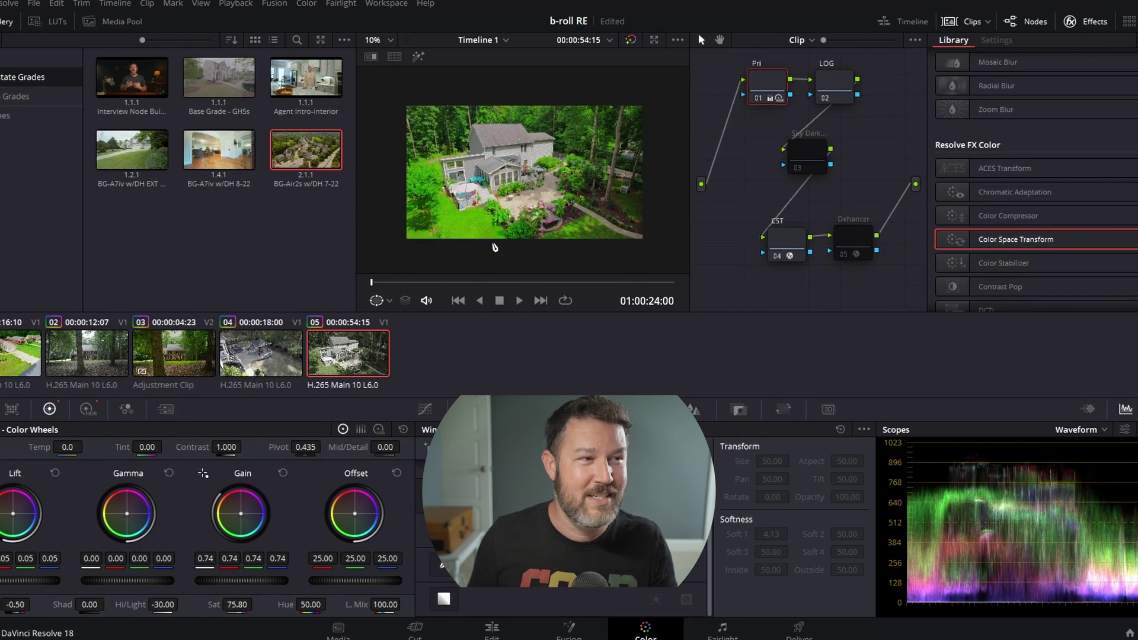
left_click(845, 253)
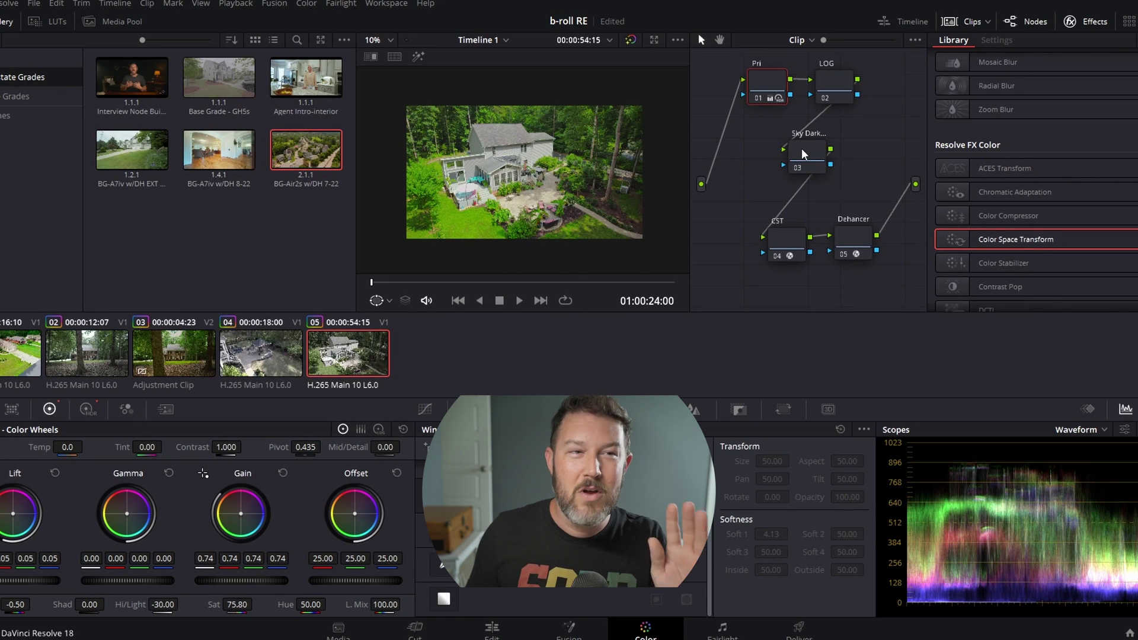
- On Sky Dark node 03, rotate the gradient window near-vertical and slide it toward the left edge
left_click_drag(801, 148, 798, 146)
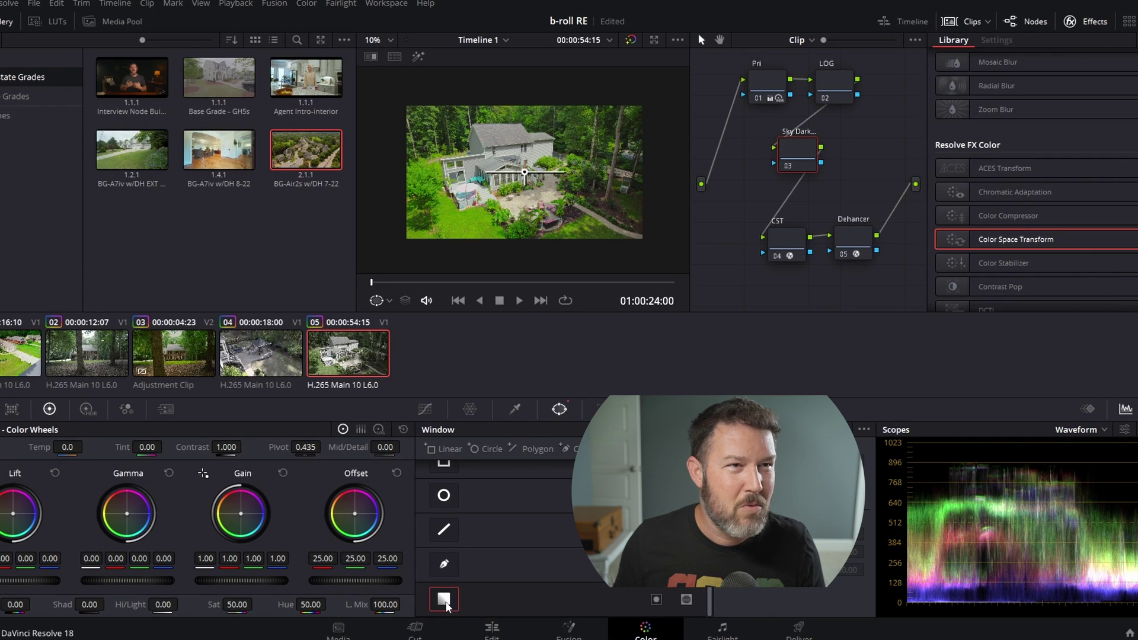
scroll(532, 182, "down", 2)
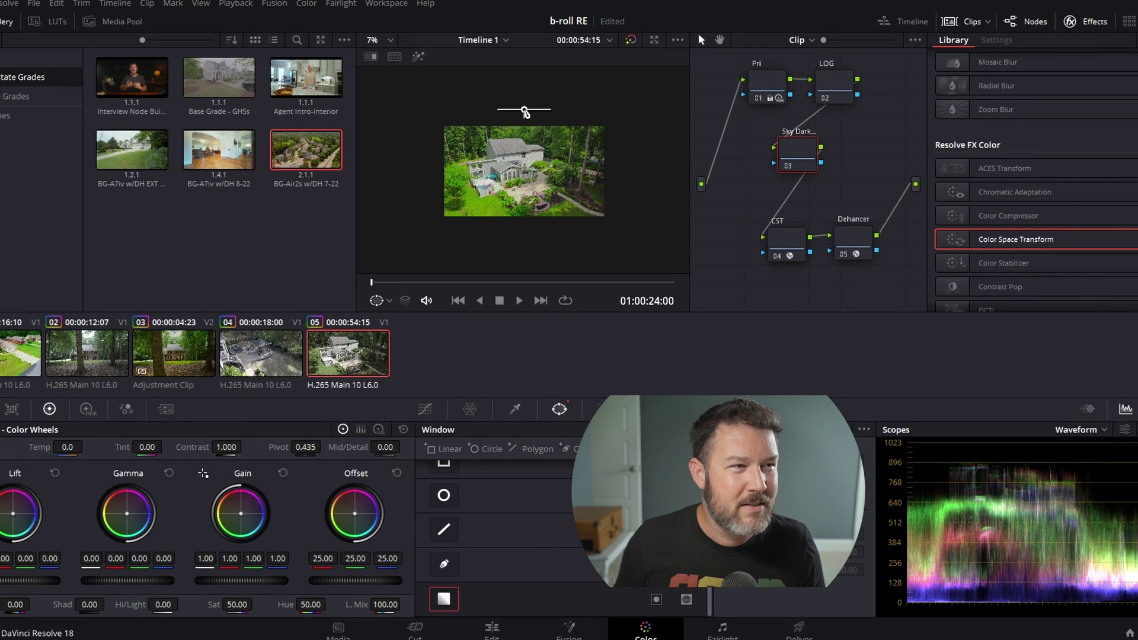
left_click_drag(411, 160, 530, 169)
scroll(530, 169, "down", 2)
left_click_drag(436, 160, 492, 190)
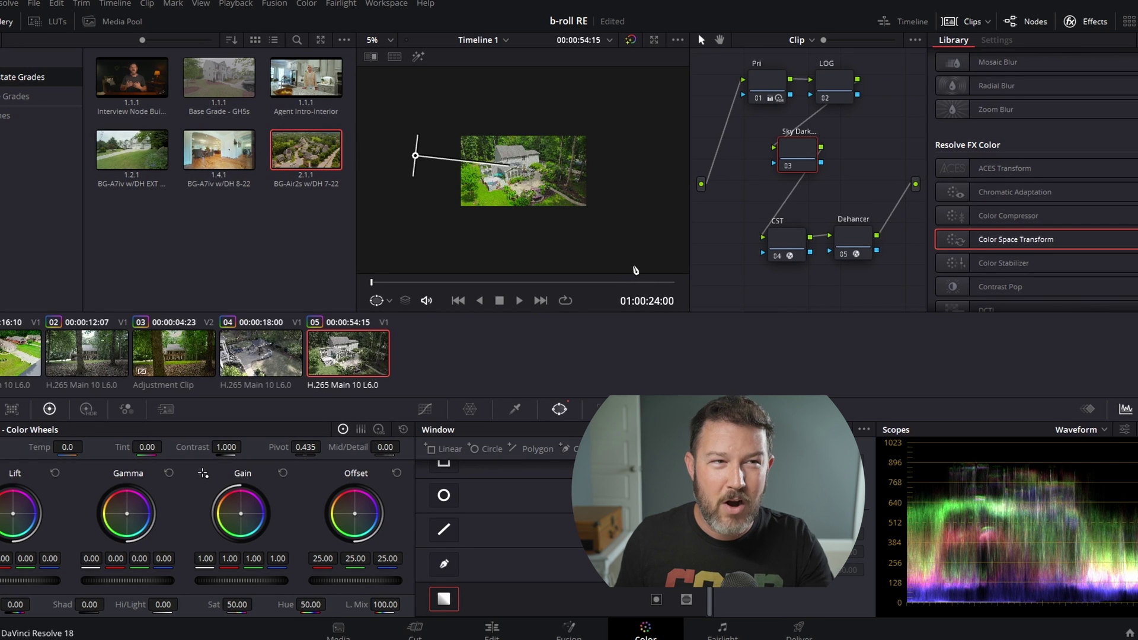
left_click(425, 410)
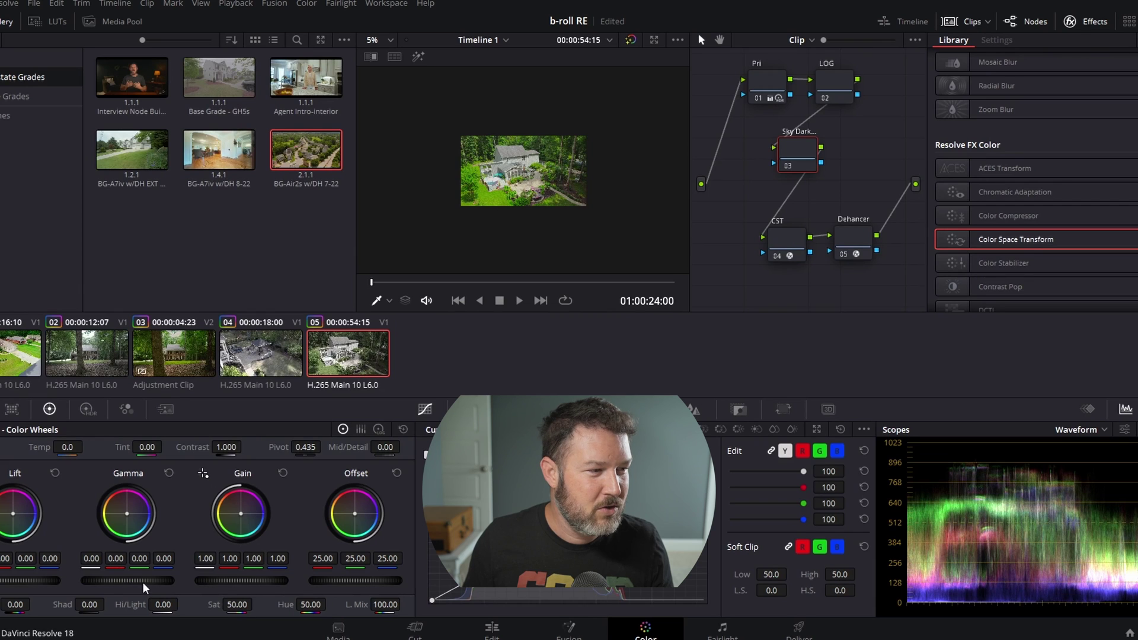
- Lower node 03's Gamma to -0.09, then toggle the node off and on to compare
left_click_drag(143, 581, 119, 581)
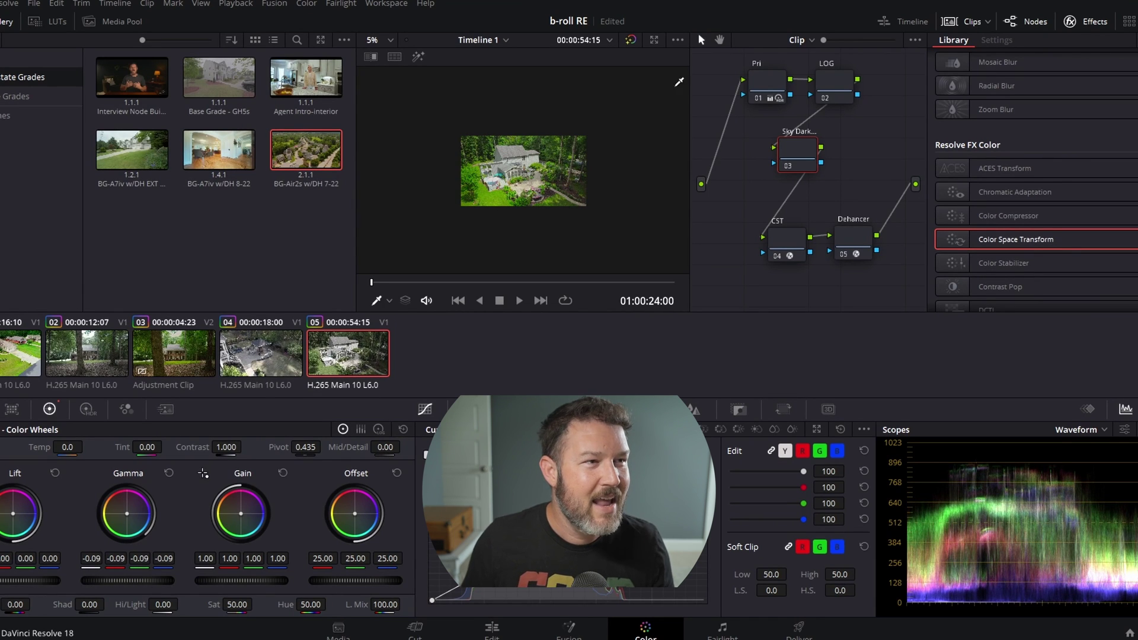
key("shift+z")
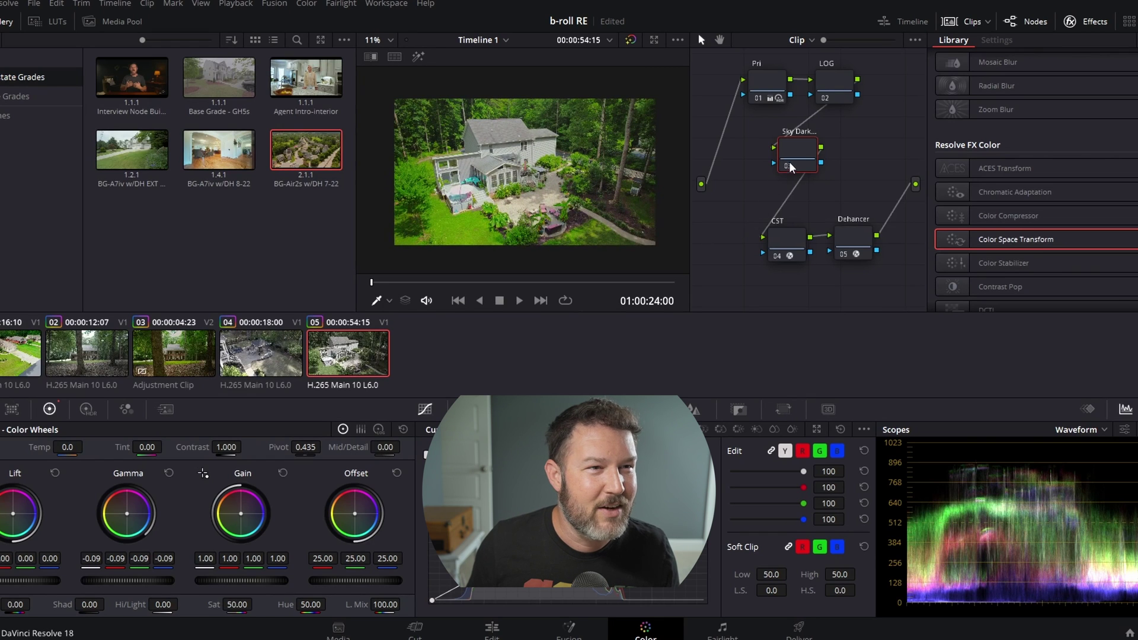
left_click(789, 166)
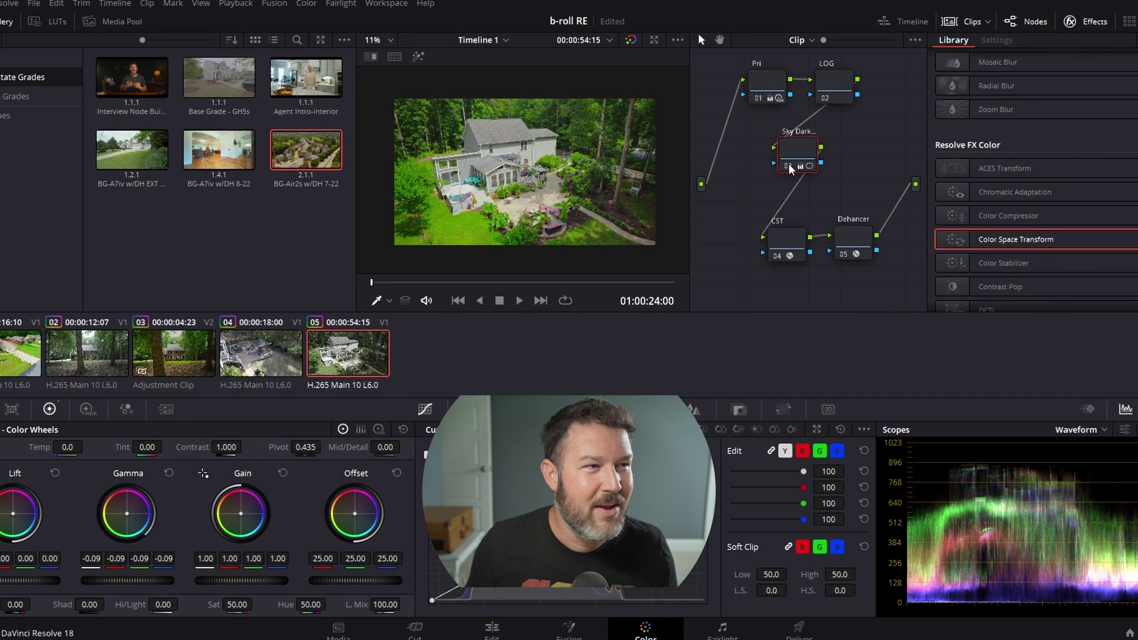
left_click(788, 163)
left_click(789, 163)
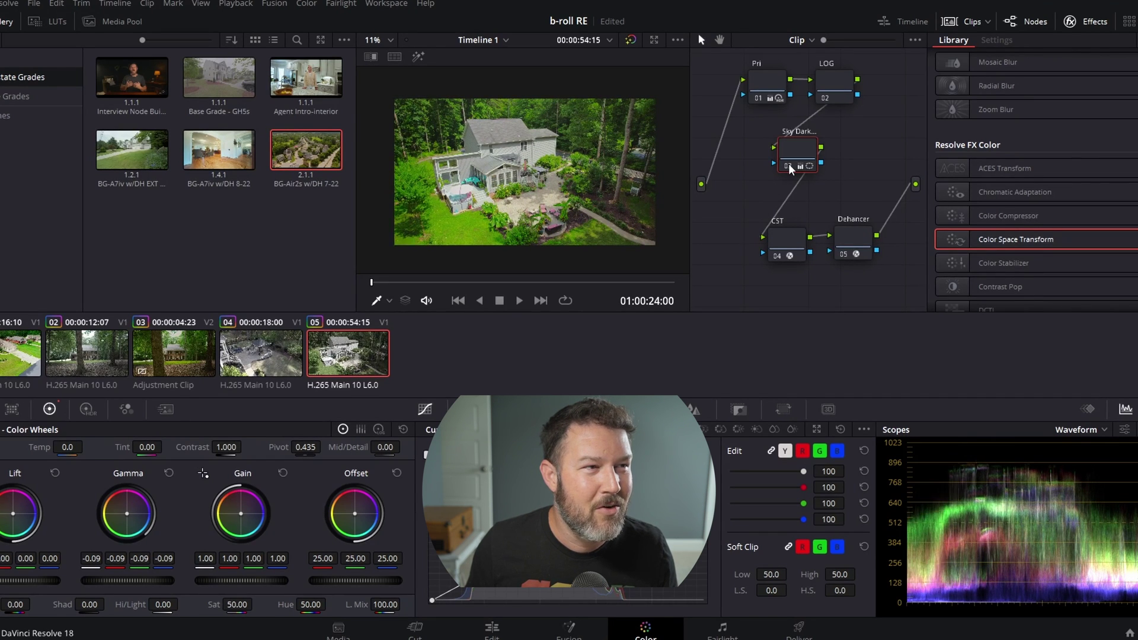
scroll(479, 177, "down", 3)
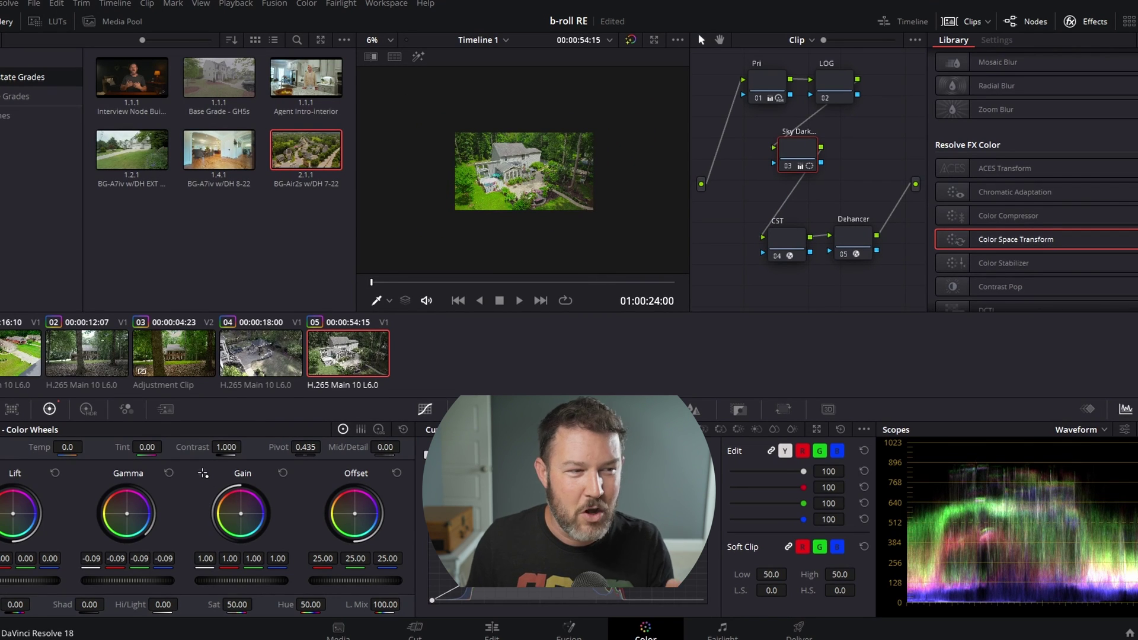
- Rotate the sky gradient window to -80.17, widen Soft 1 to 52.35, and shift it to Pan 9.52, Tilt 56.36
left_click(560, 409)
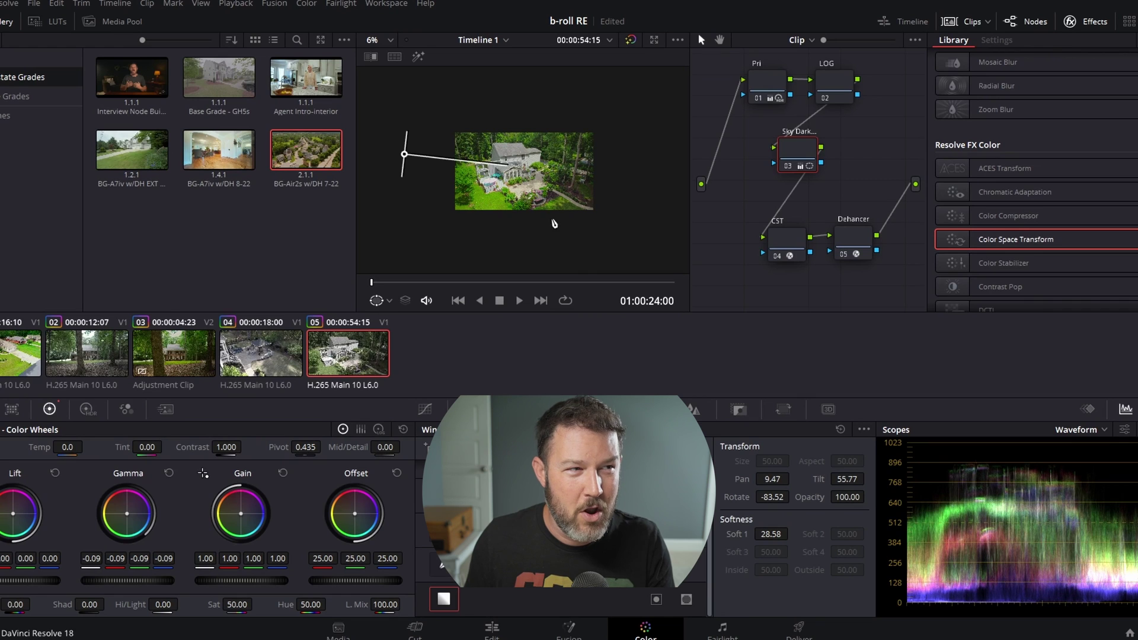
left_click_drag(505, 165, 589, 186)
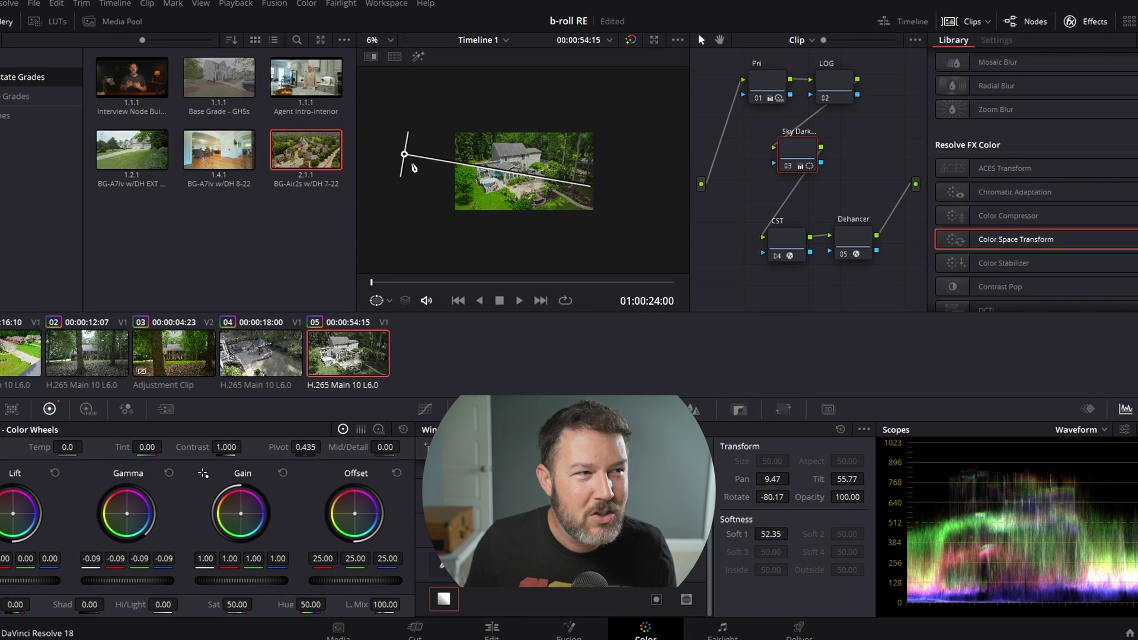
left_click_drag(408, 161, 406, 156)
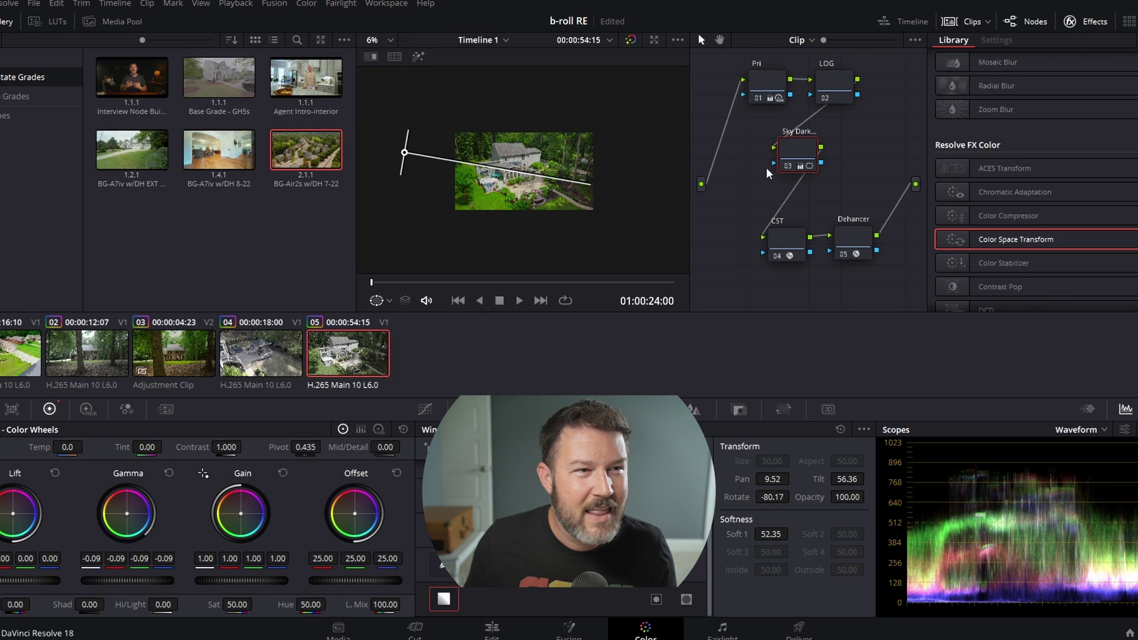
- Disable the sky-darkening node 03 to view the frame without it, then select the primary node
left_click(787, 168)
scroll(598, 183, "up", 4)
left_click(770, 84)
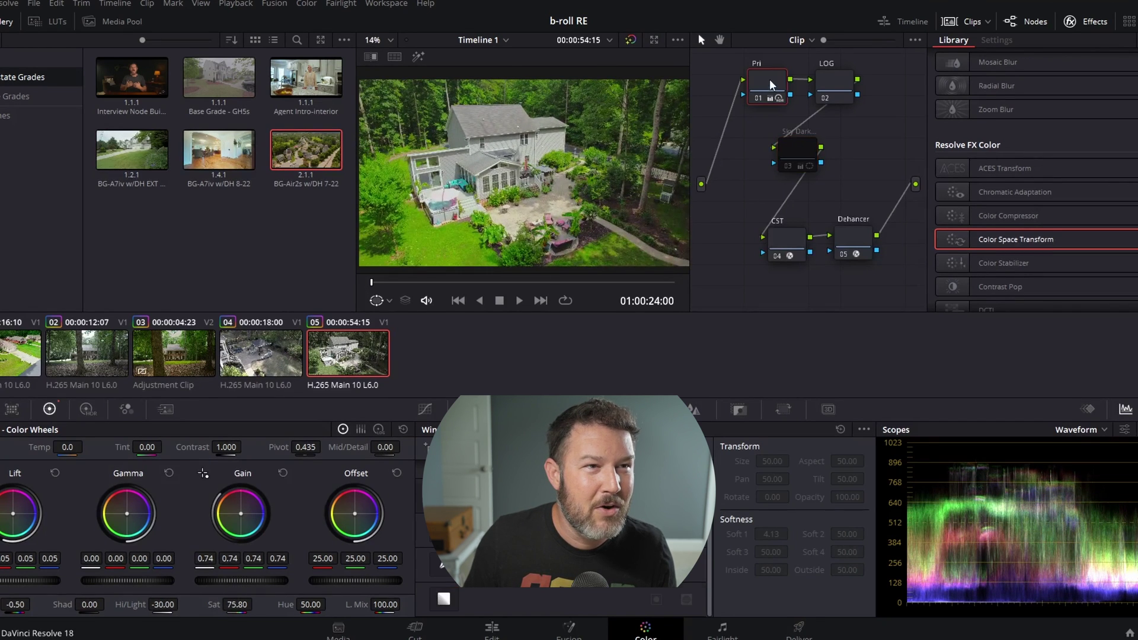
- Toggle the sky-darkening node off and back on, and nudge the primary Gamma up to 0.02
left_click(788, 164)
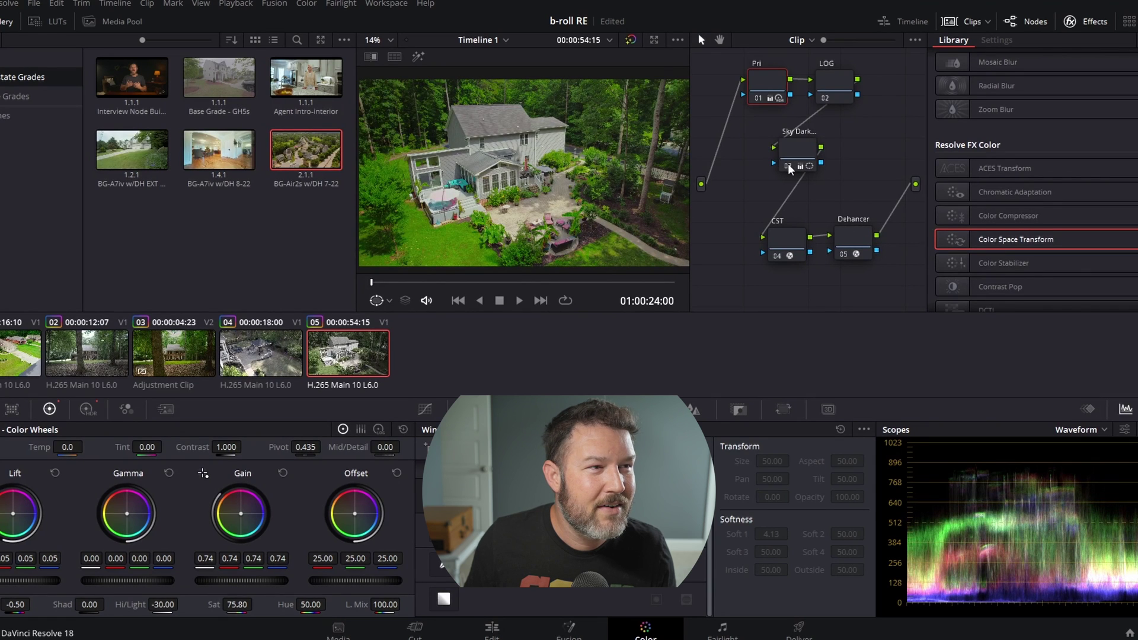
left_click(788, 163)
left_click(788, 163)
scroll(578, 208, "down", 1)
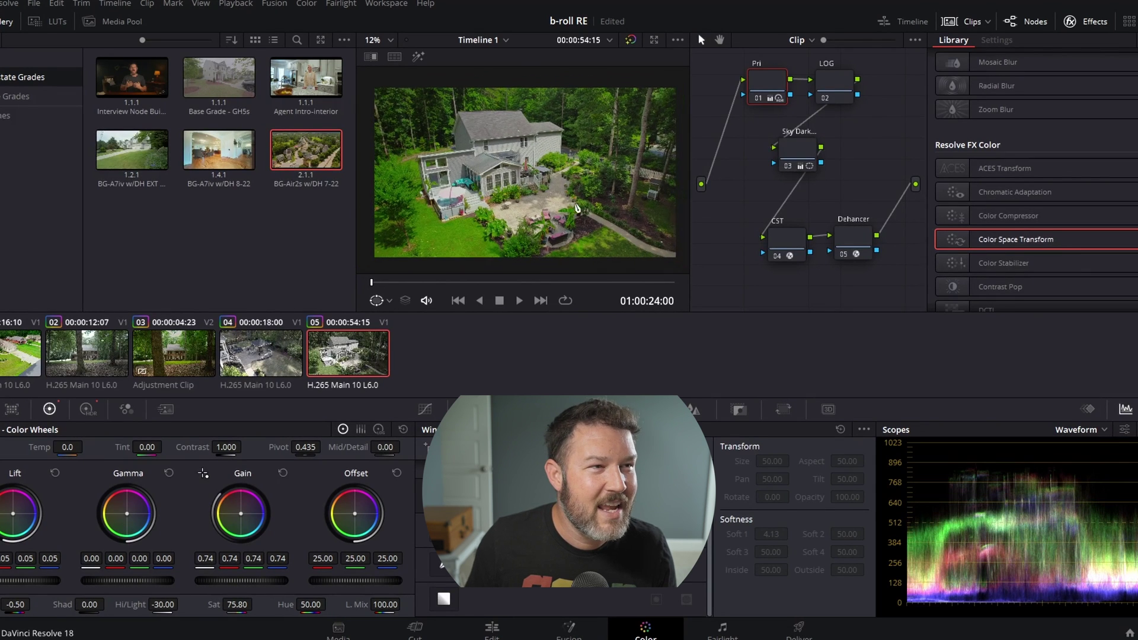
scroll(581, 208, "down", 1)
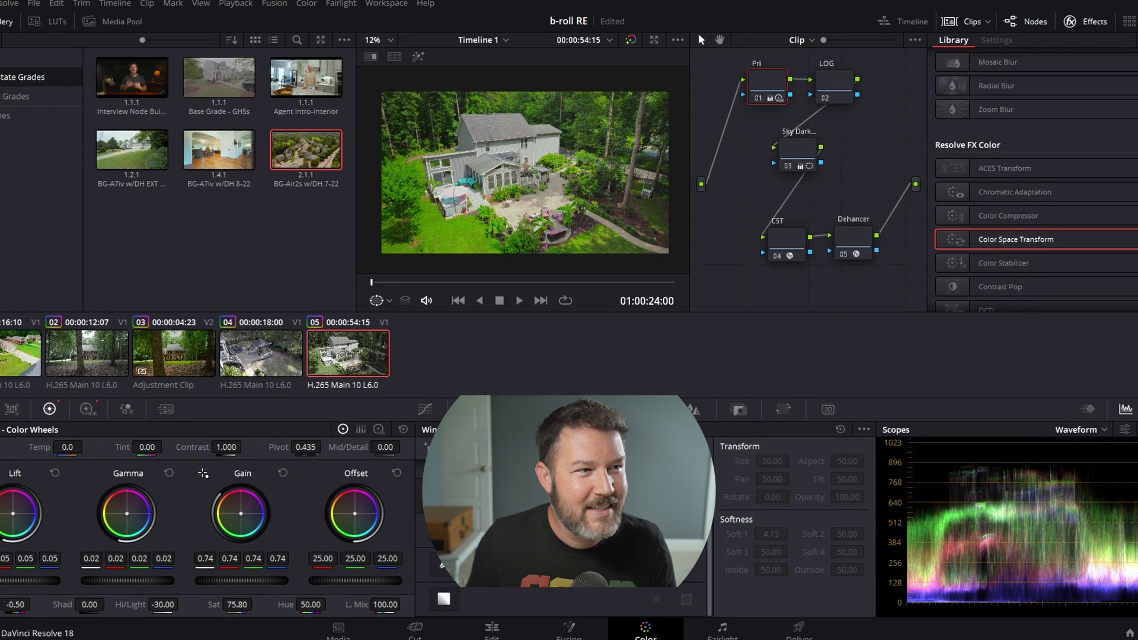
- Compare the grade with the Dehancer film look off, then turn it back on
left_click(844, 256)
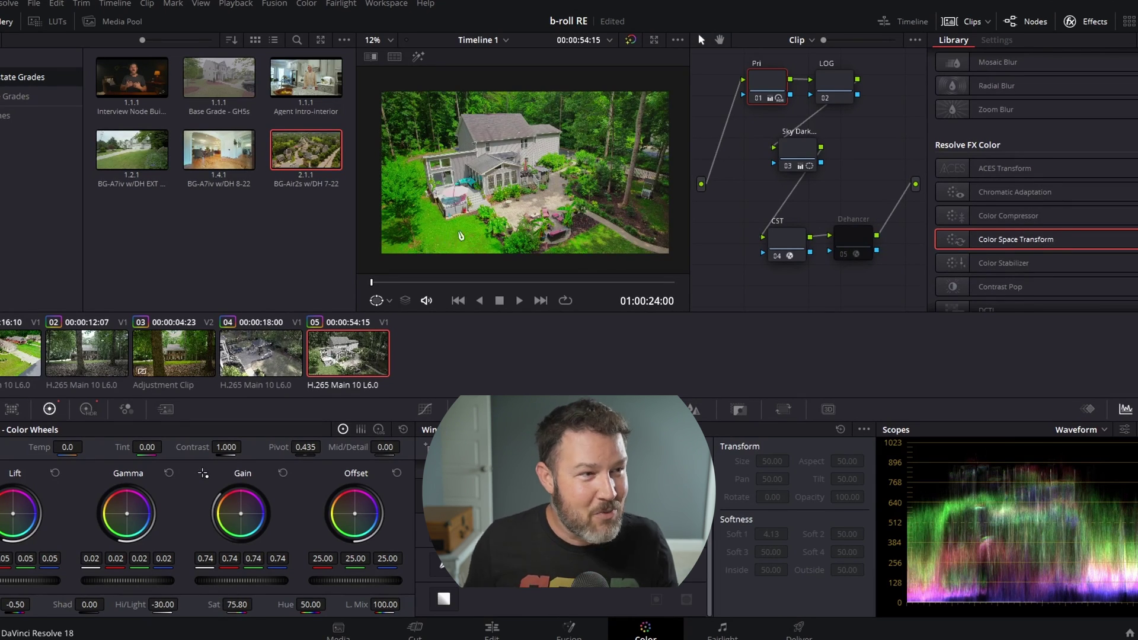
scroll(538, 215, "down", 1)
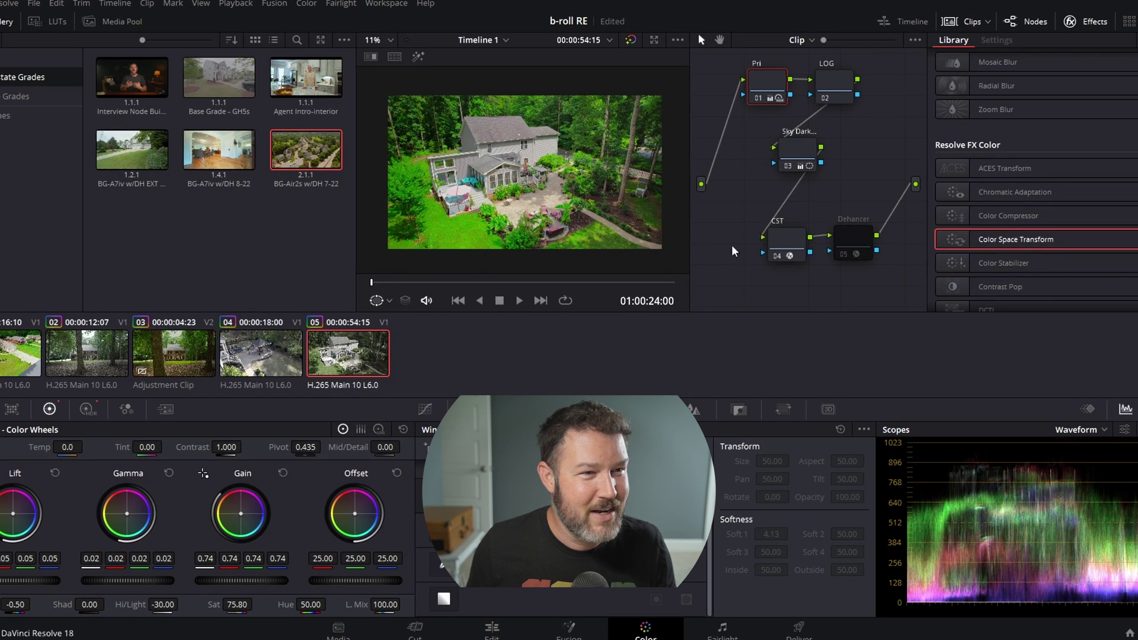
left_click(844, 254)
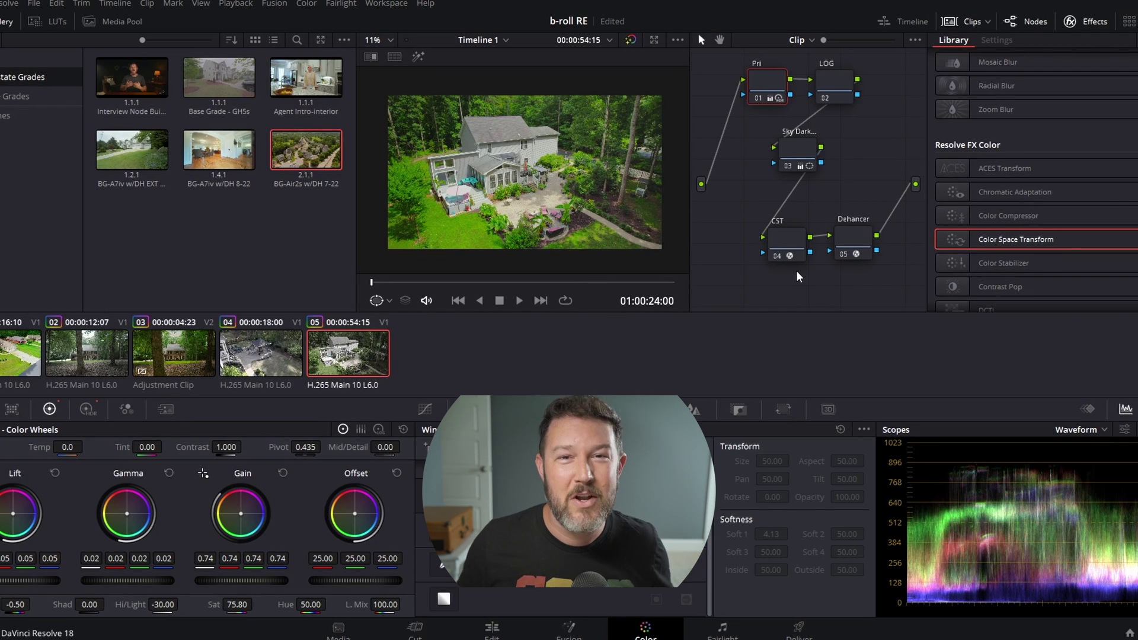
- Show the Stabilizer settings for clip 05: Cropping Ratio 0.50, Smooth 0.25, Strength 1.00
left_click(783, 409)
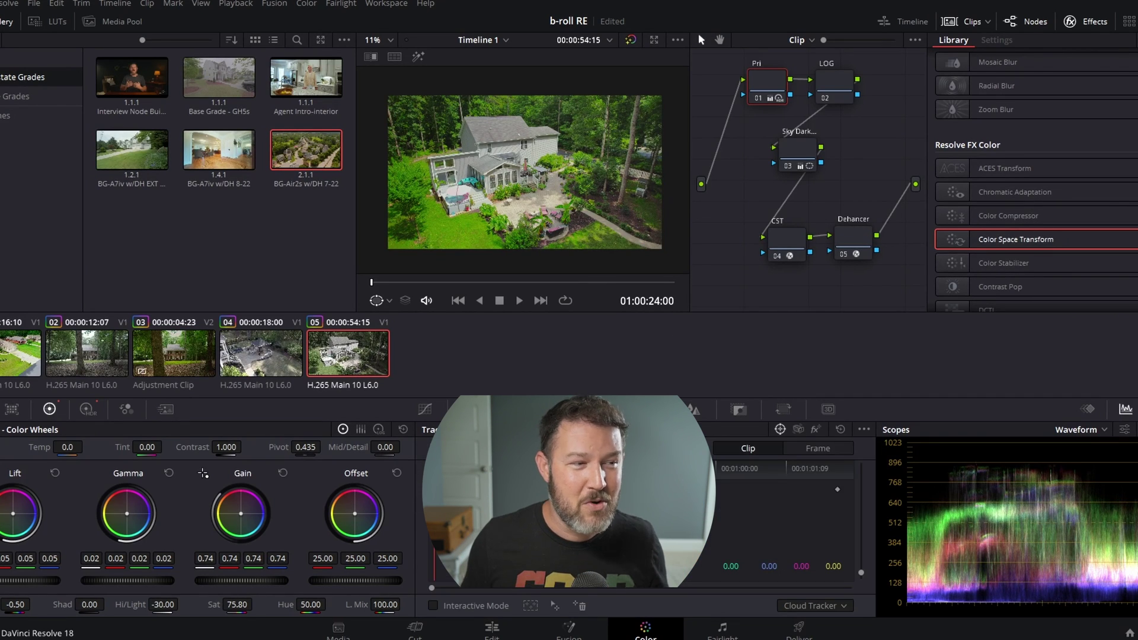
left_click(797, 430)
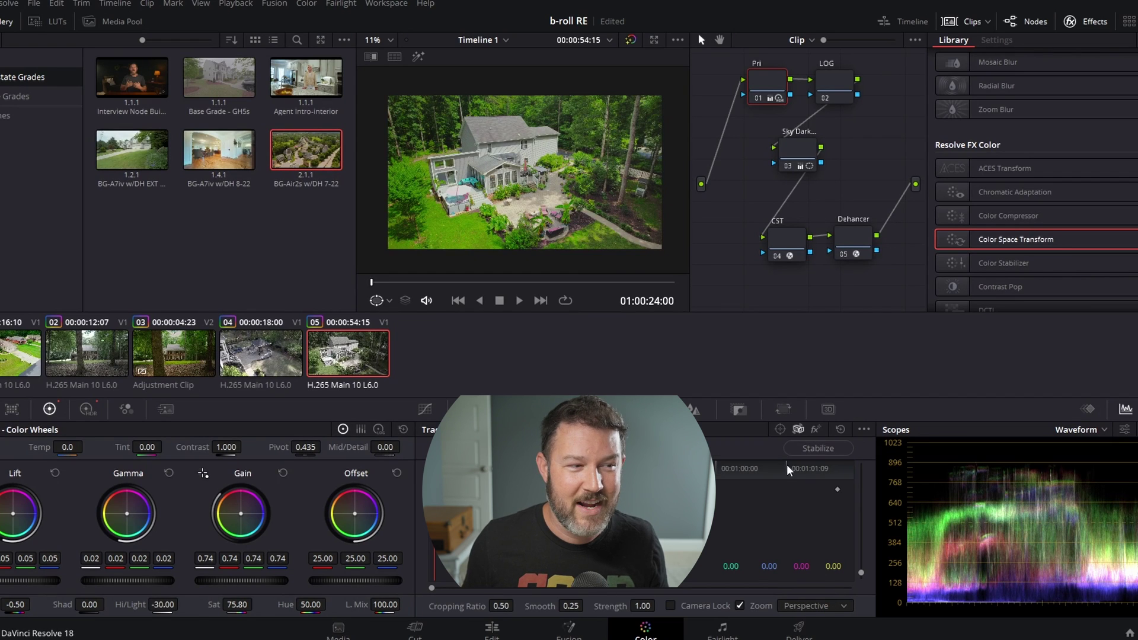